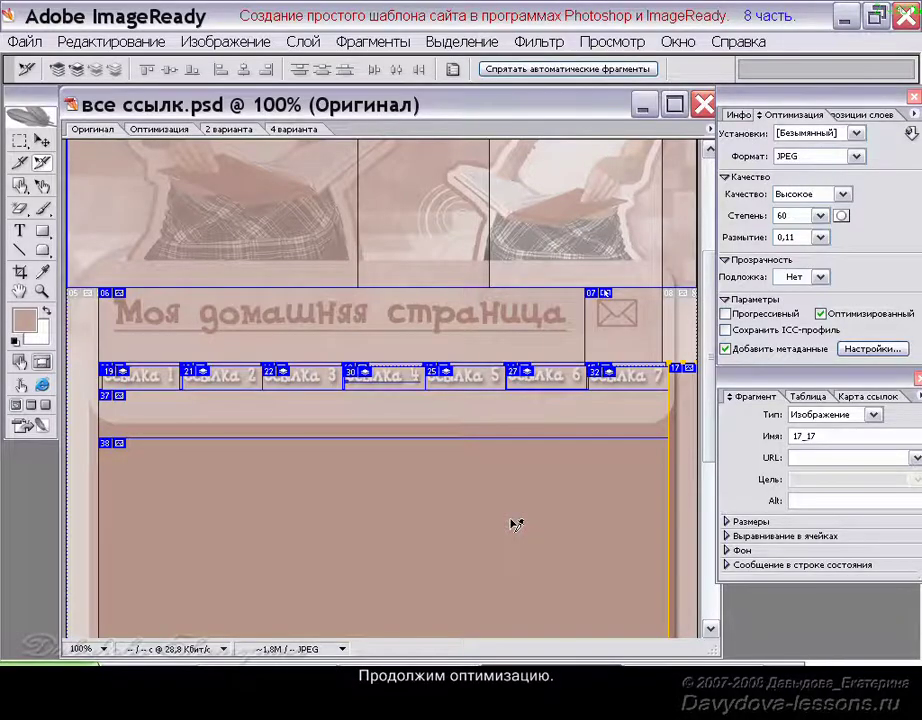
Step: Select slice 08 and toggle Слой 1 off and on in Layers to reveal its transparent areas
click(684, 334)
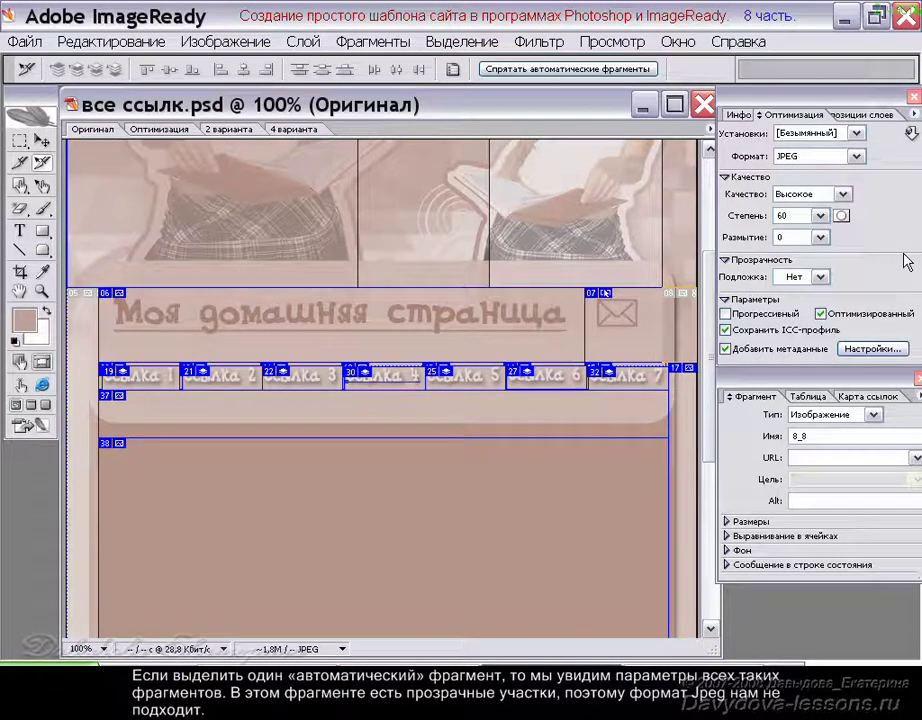
click(678, 41)
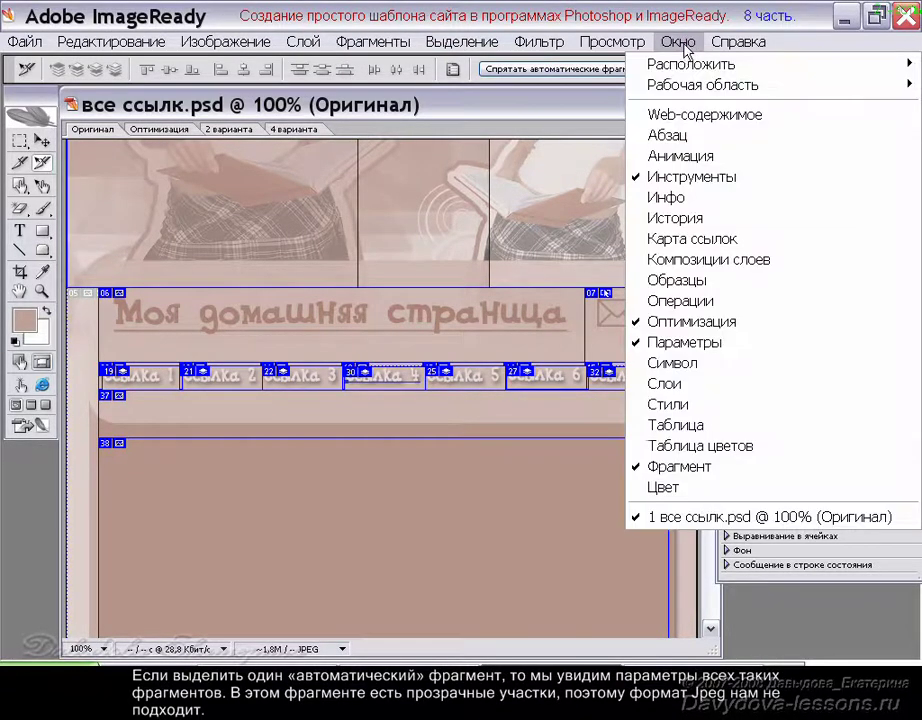
click(690, 383)
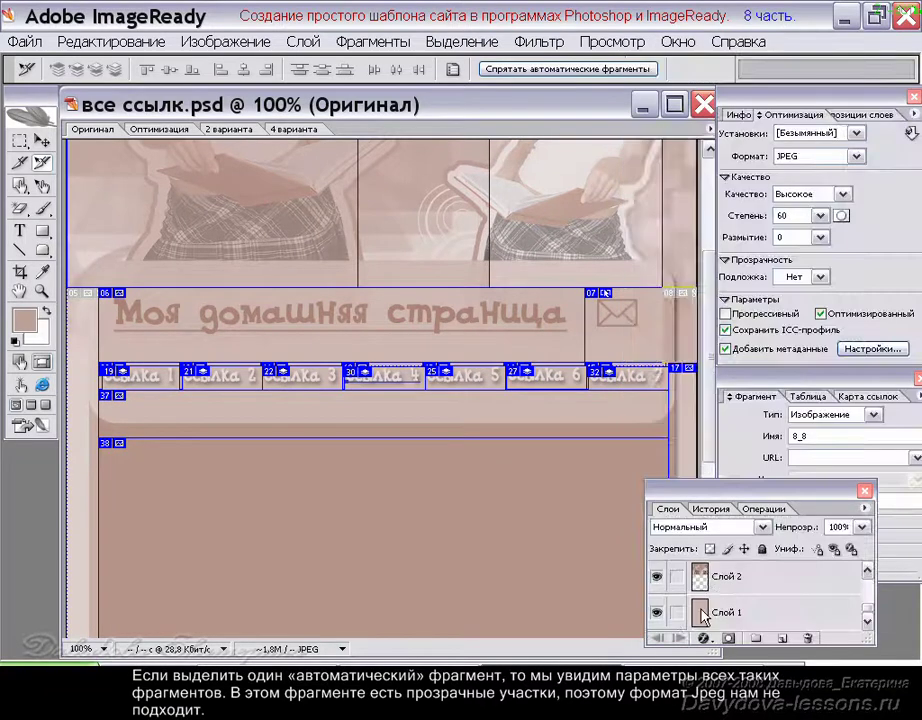
click(656, 612)
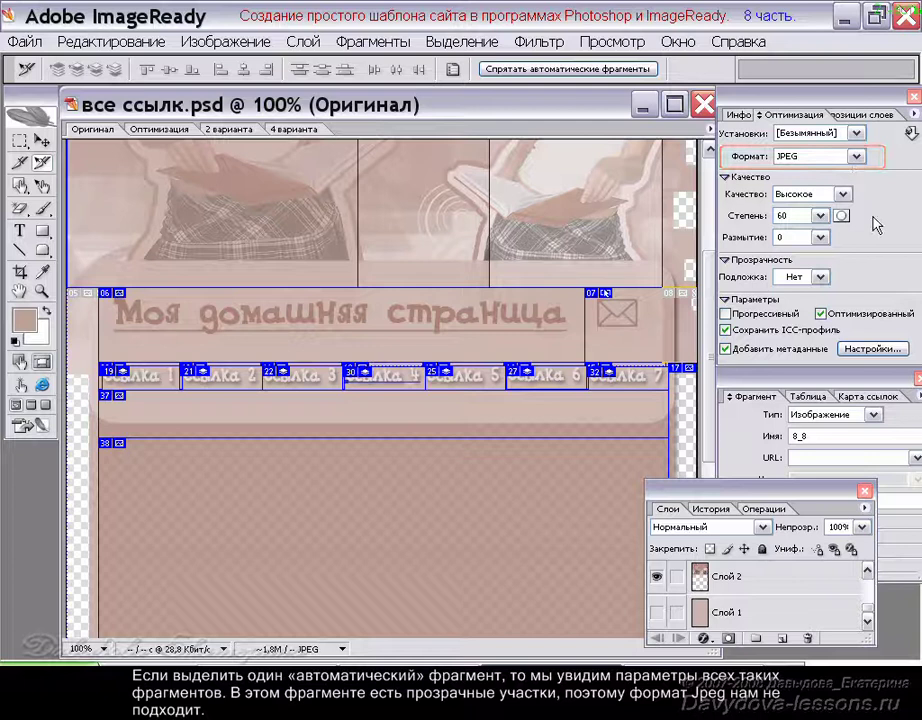
click(656, 611)
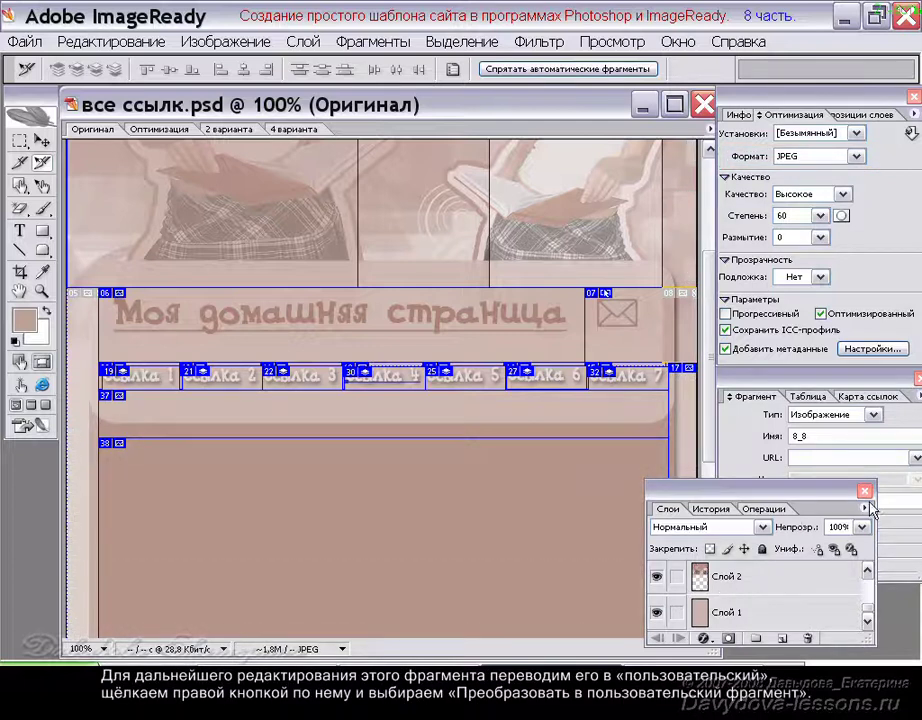
Step: Convert automatic slice 08 into a user slice
click(866, 493)
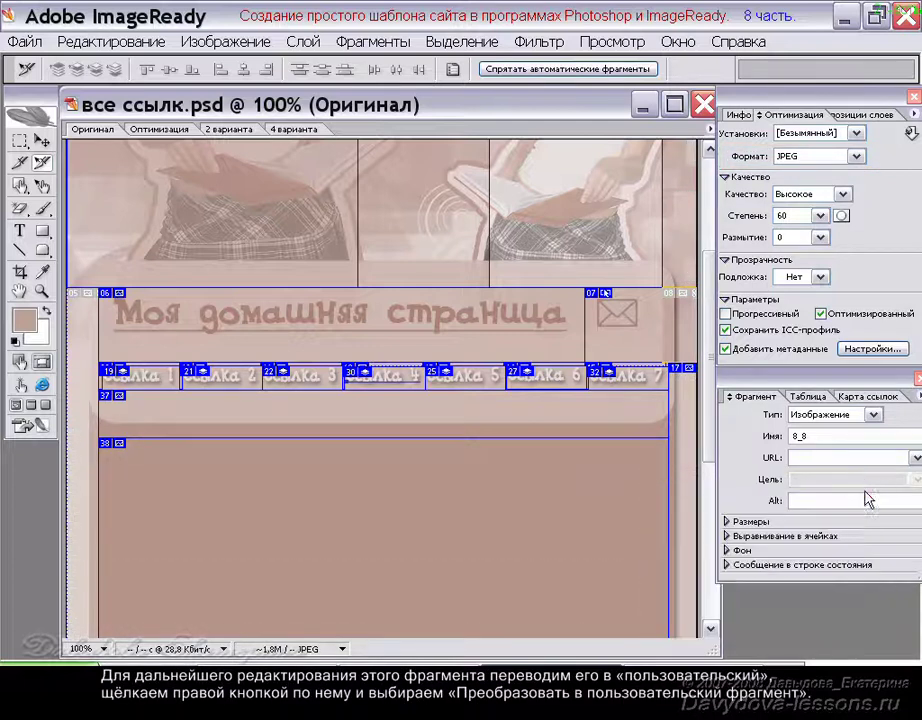
right_click(683, 338)
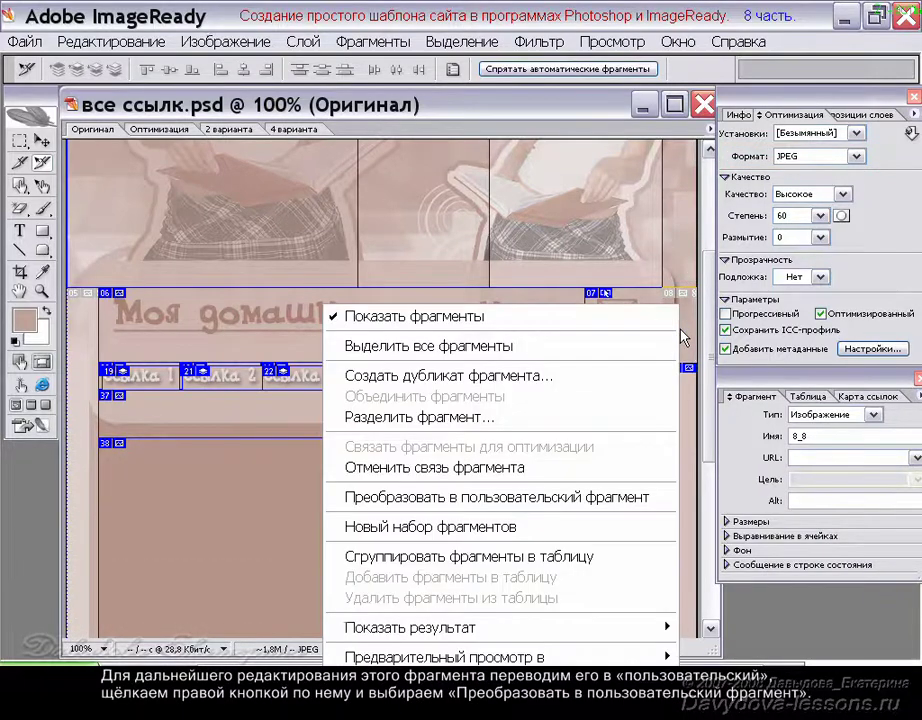
click(650, 510)
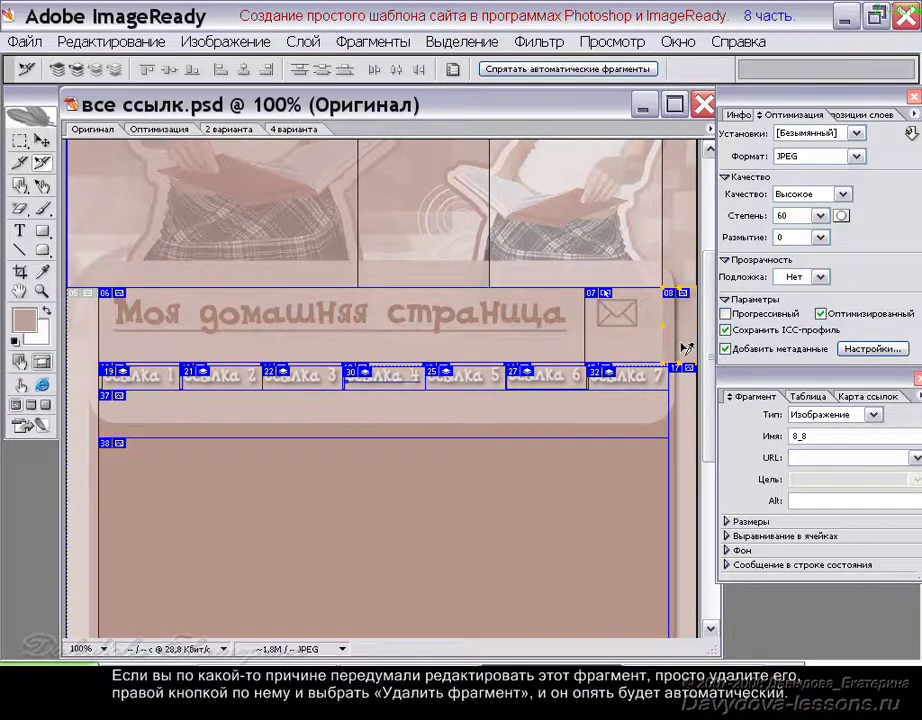
Step: Delete the user slice to revert it to automatic, then convert slice 08 to a user slice again
right_click(681, 348)
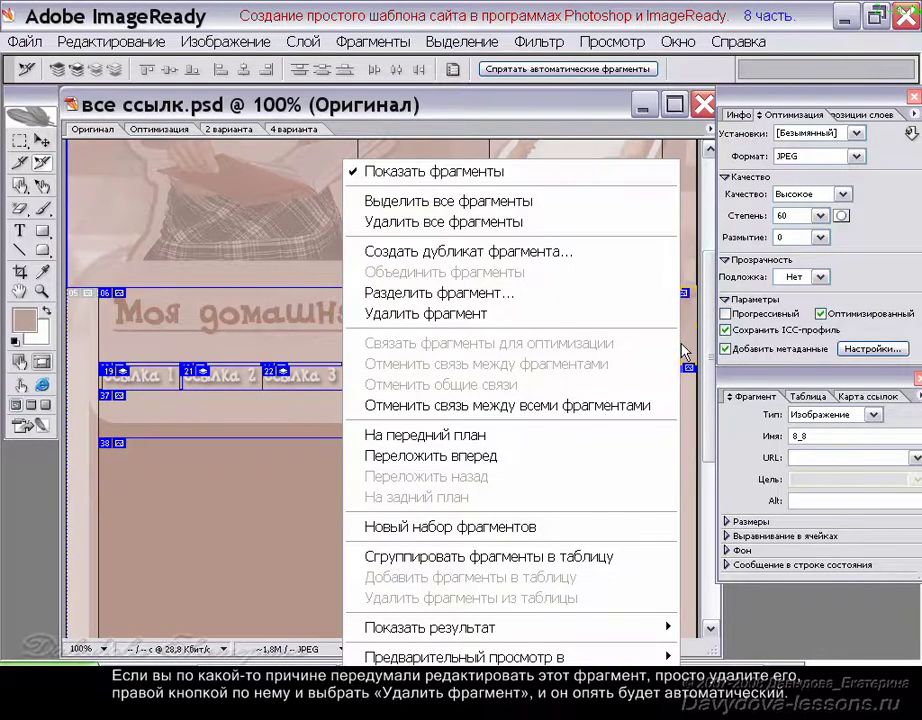
click(569, 316)
click(569, 316)
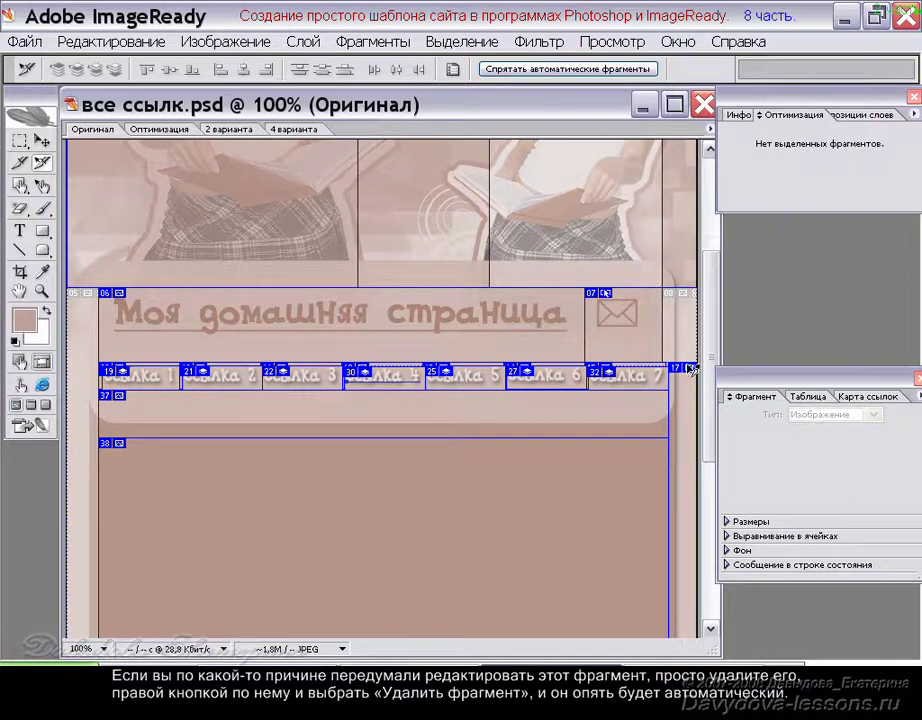
right_click(686, 336)
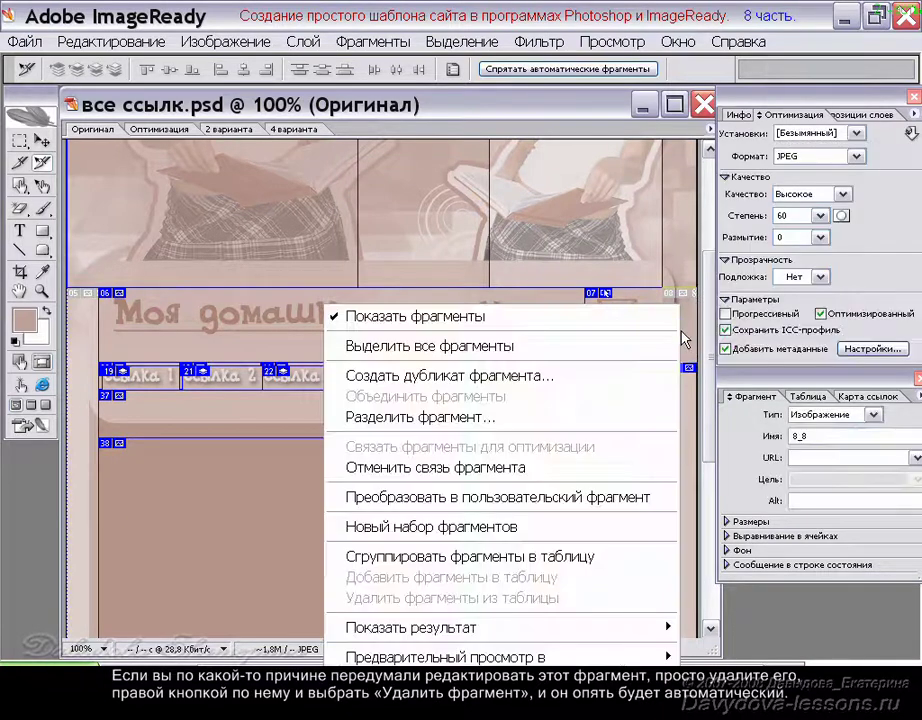
click(641, 497)
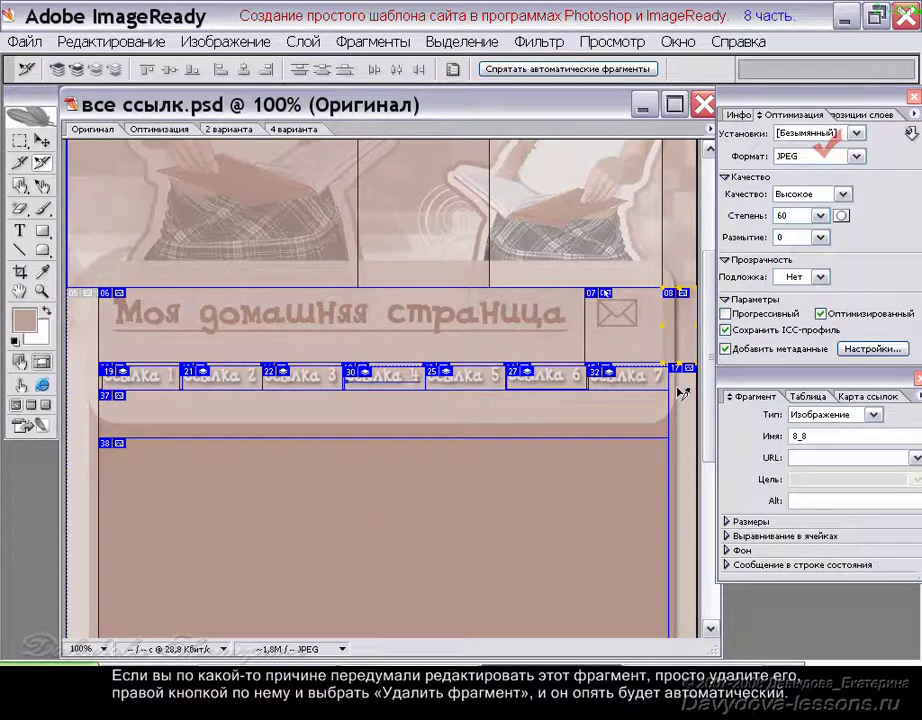
Step: Set slice 8_8's format to GIF and show the 4 варианта comparison
click(857, 157)
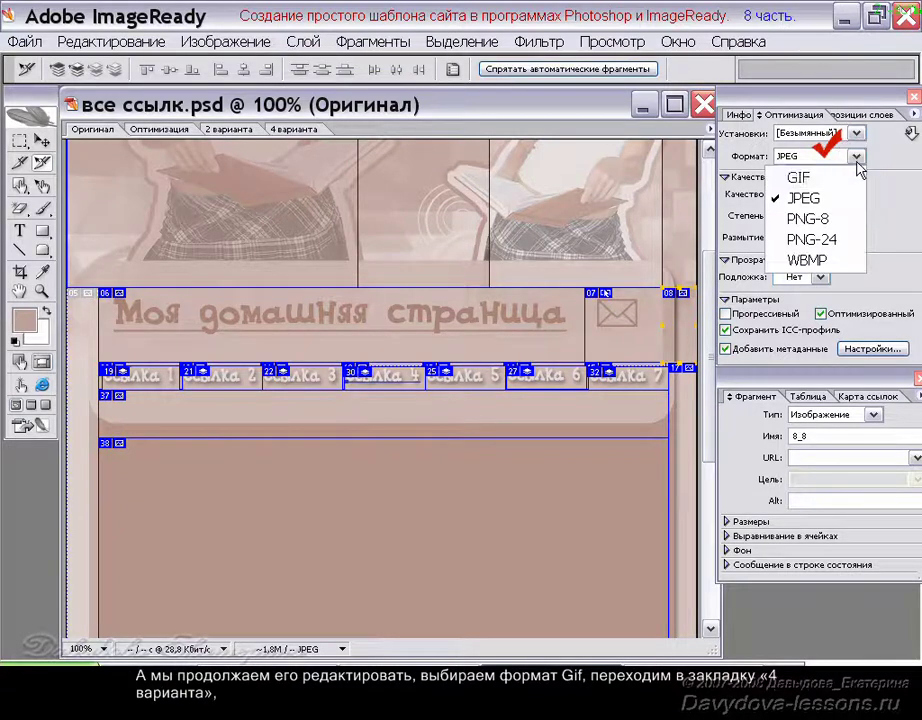
click(858, 178)
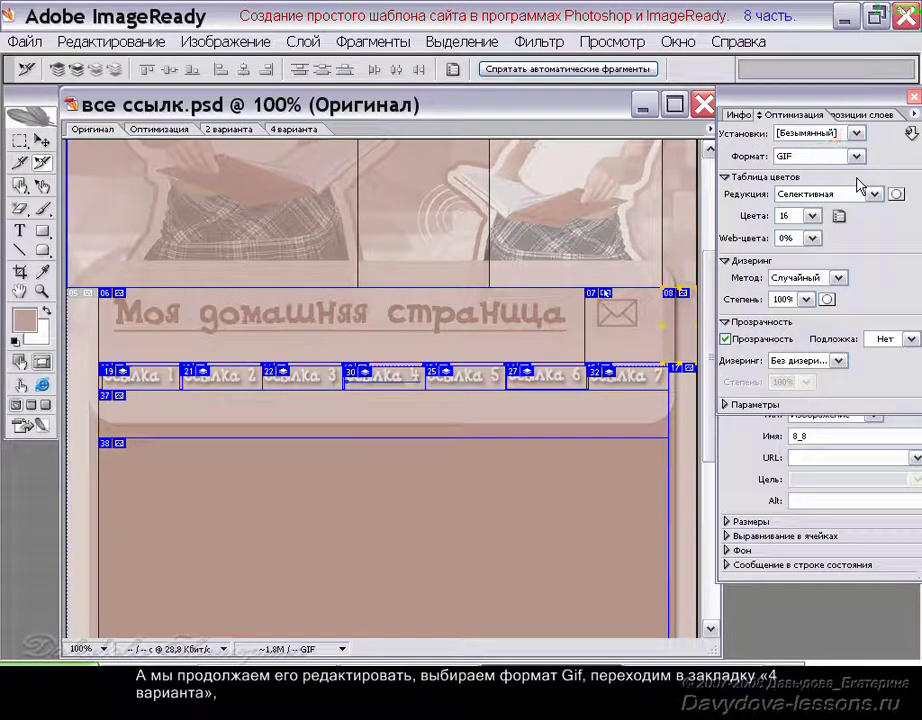
click(292, 131)
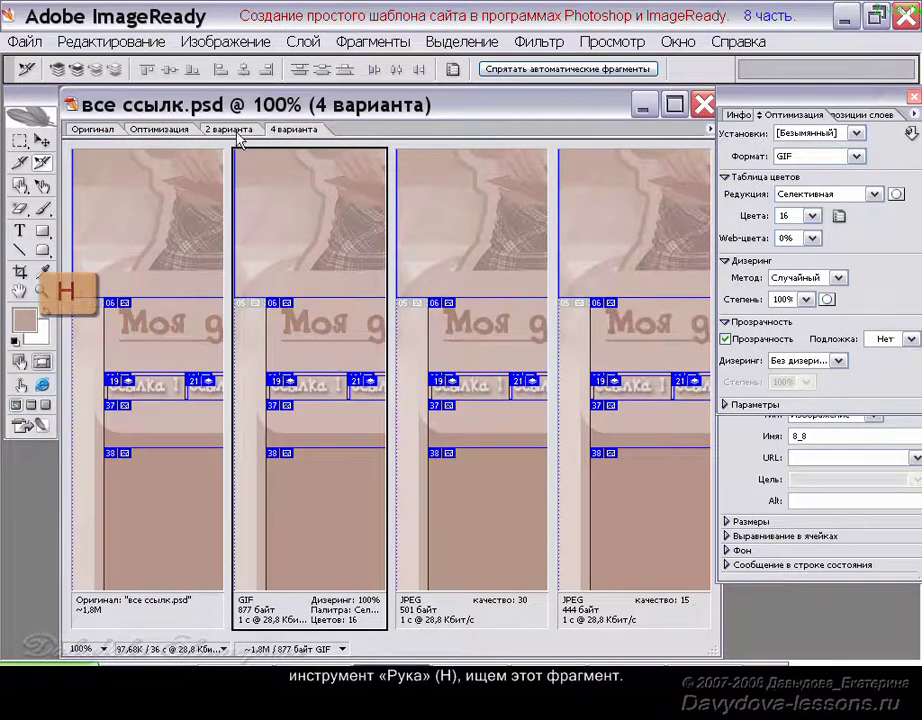
Step: Pan the four previews onto slice 08 and magnify them to 200%
key(h)
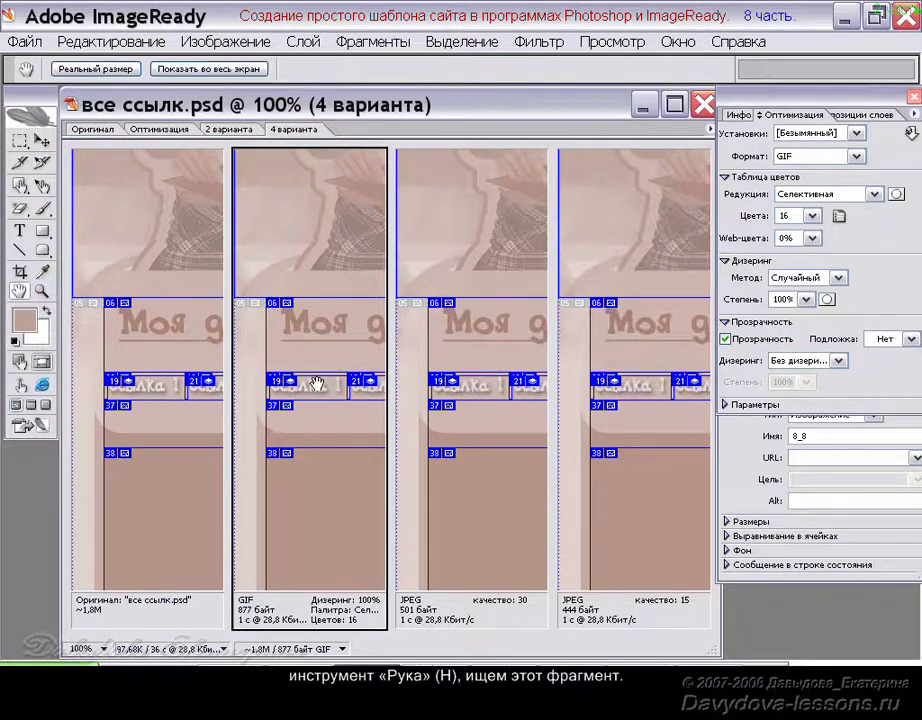
mouse_move(460, 406)
mouse_down()
mouse_move(368, 404)
mouse_move(360, 385)
mouse_move(300, 385)
mouse_move(329, 390)
mouse_up()
key(z)
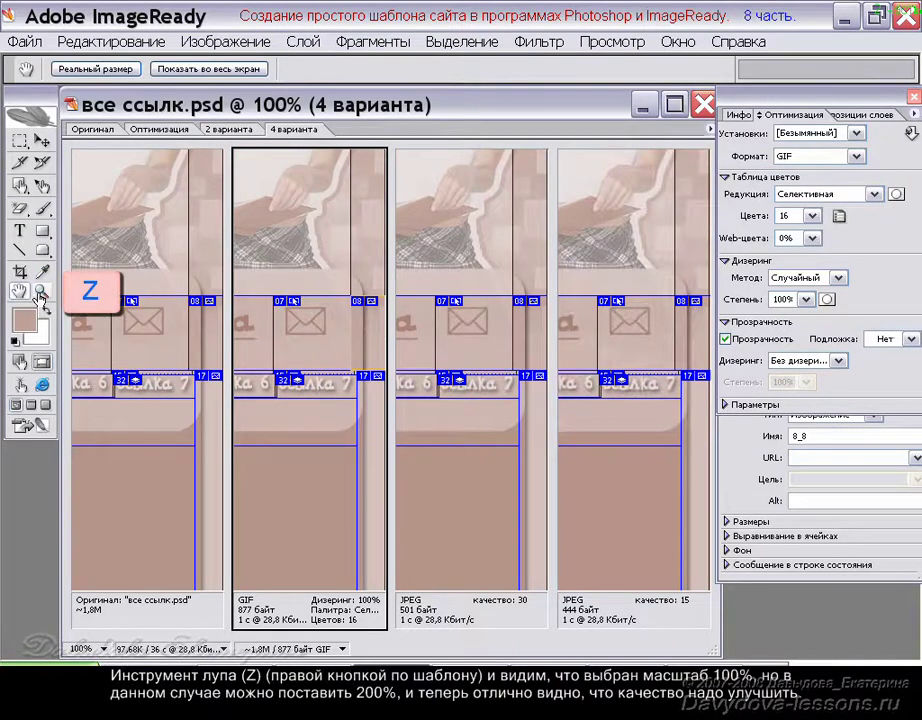
right_click(314, 322)
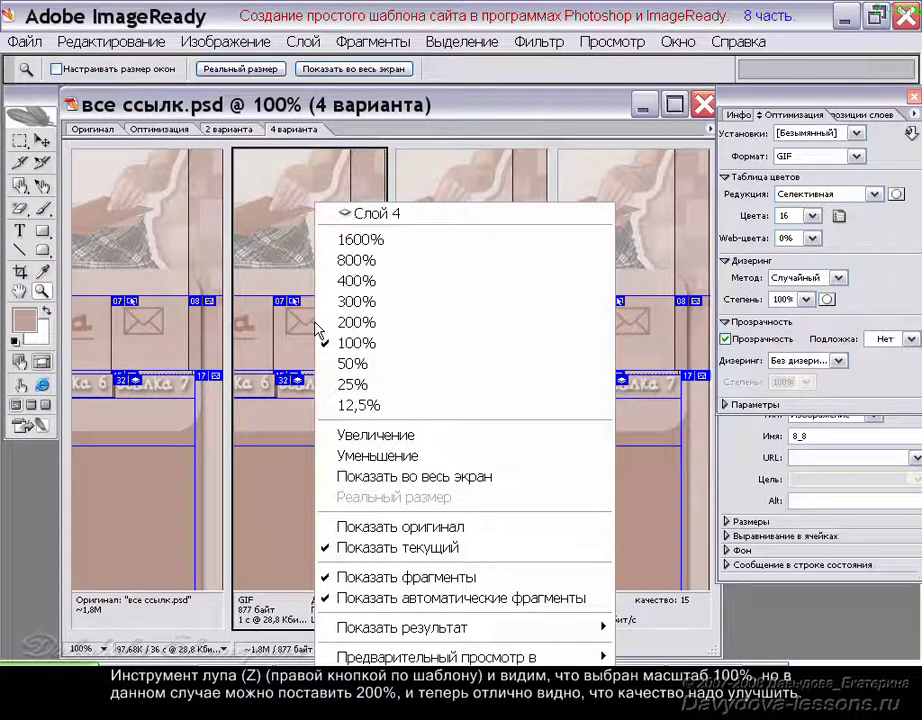
click(370, 324)
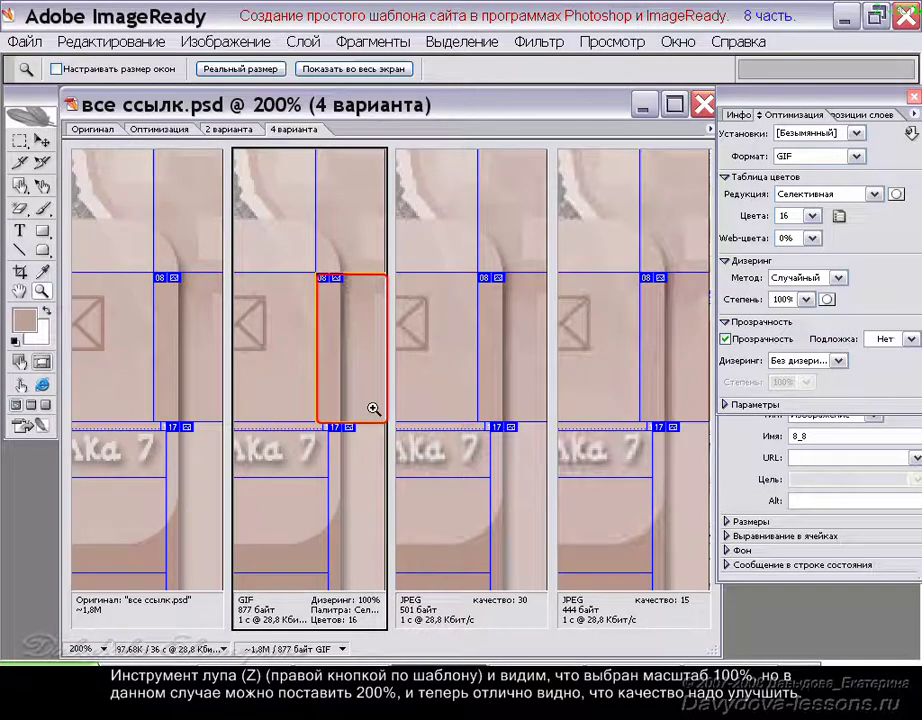
click(813, 215)
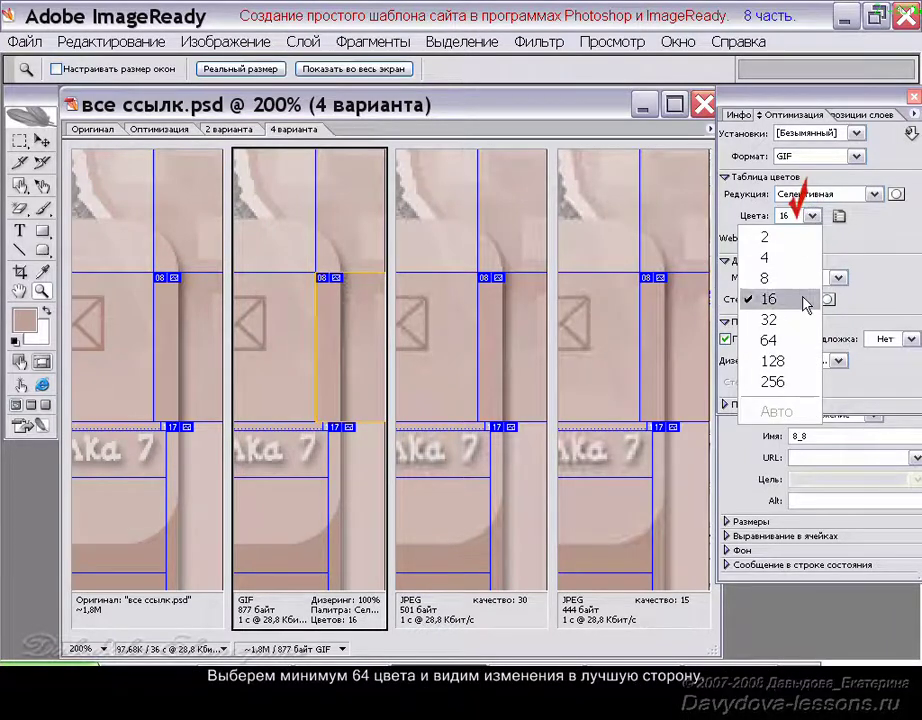
Step: Set the slice's GIF palette to 64 colors, Перцепционная reduction and Без дизеринга
click(808, 342)
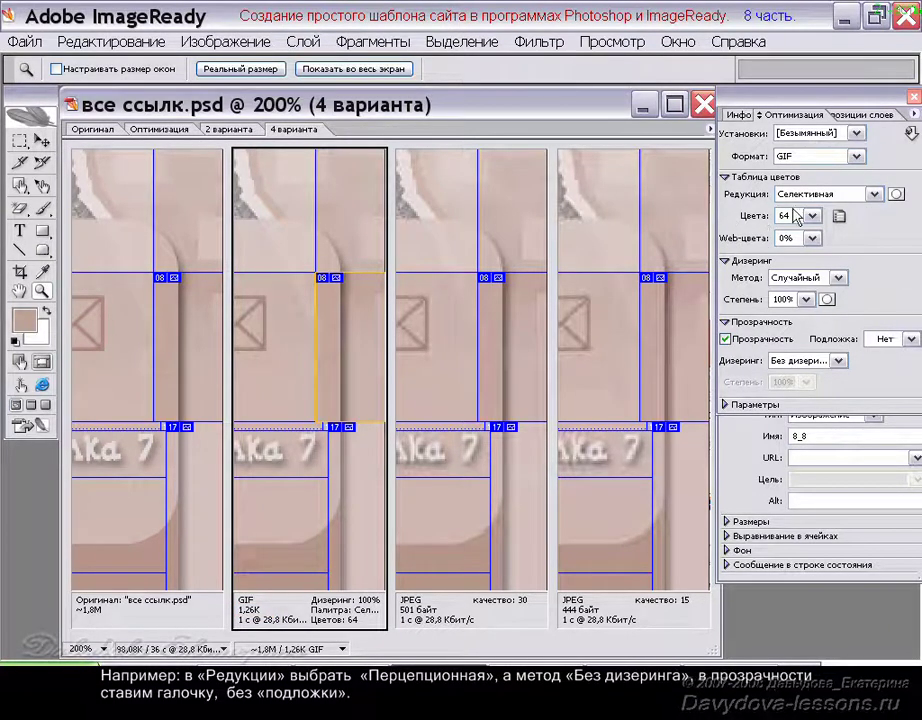
click(876, 194)
click(869, 212)
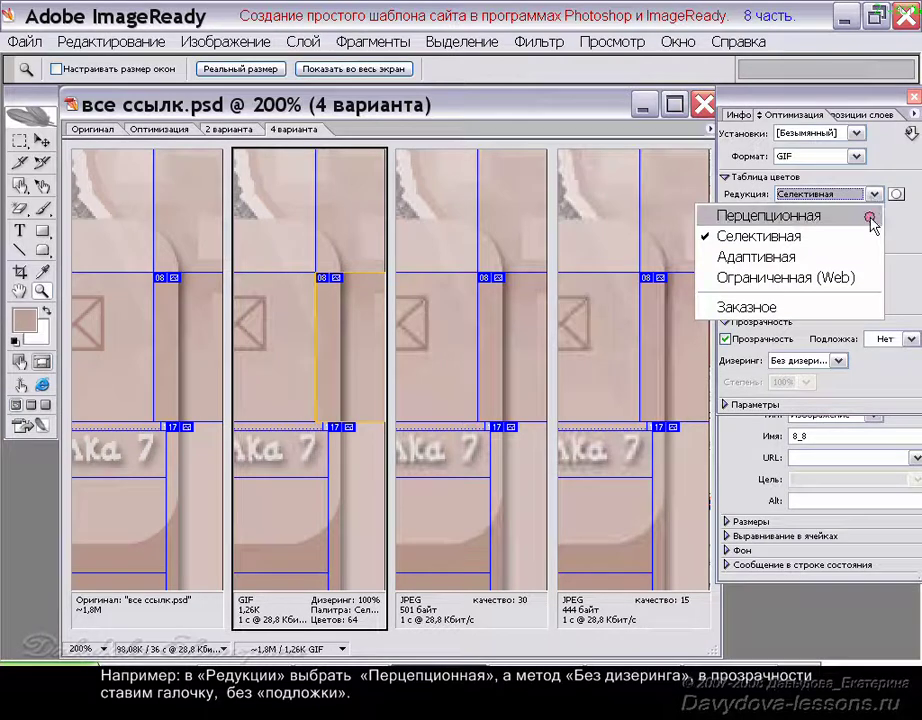
click(843, 278)
click(843, 278)
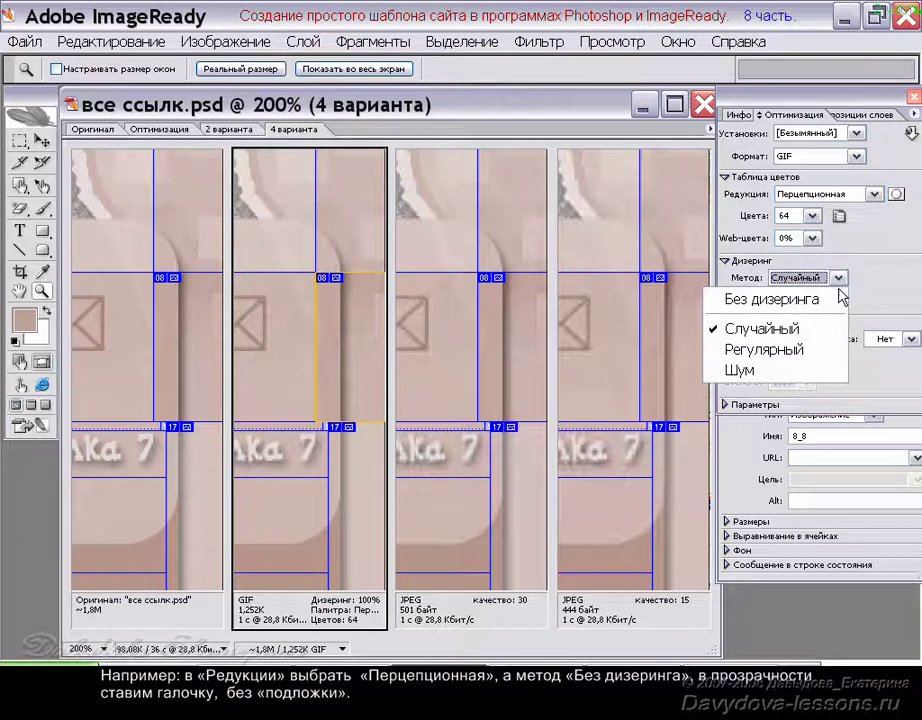
click(834, 300)
click(870, 303)
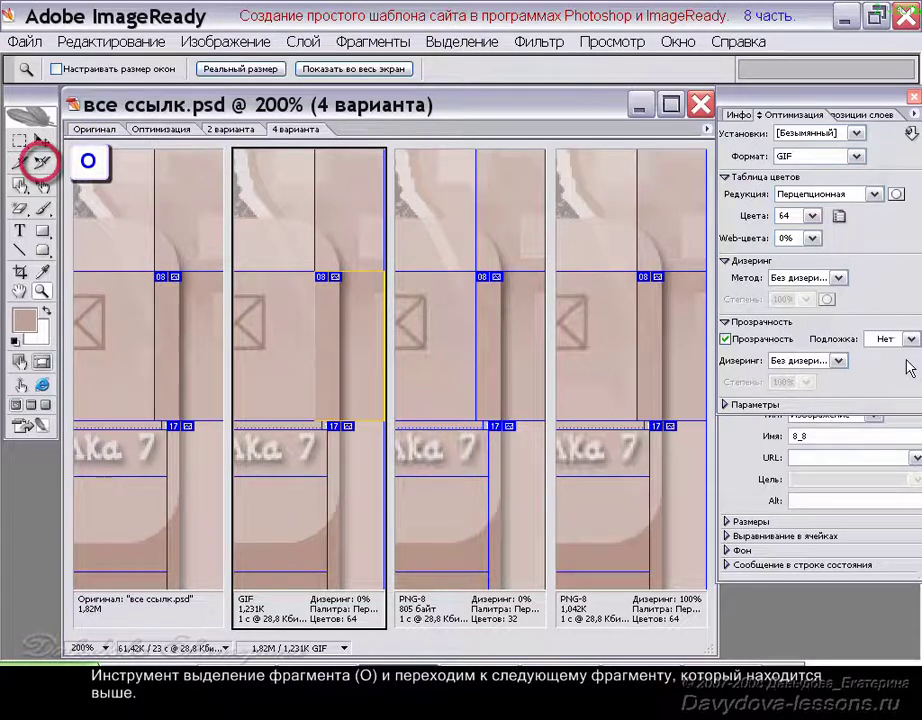
Step: Select slice 4_4 above slice 08 and set its format to GIF
key(o)
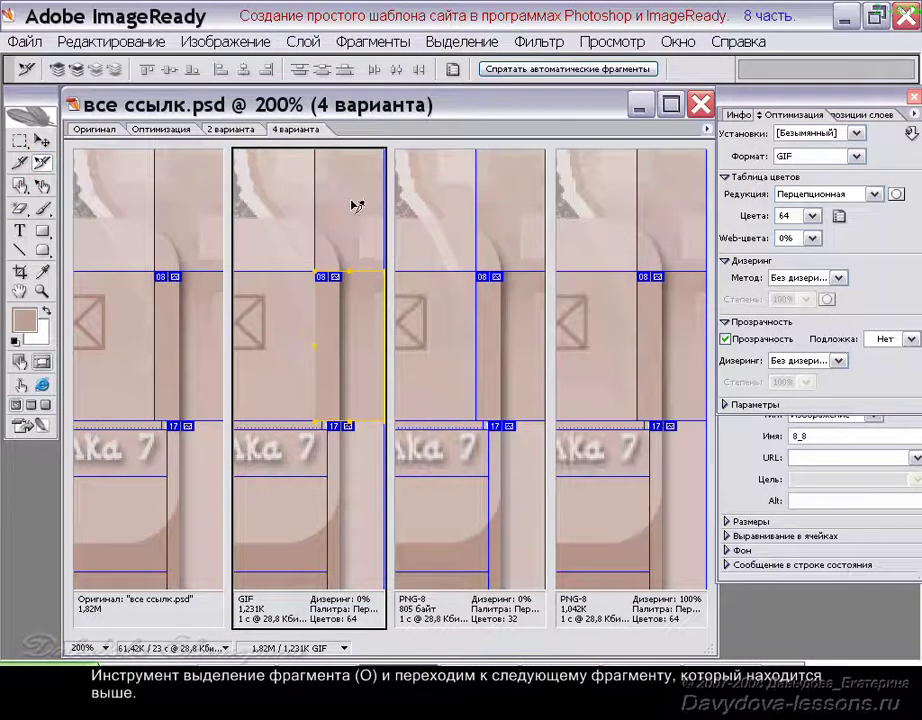
click(356, 205)
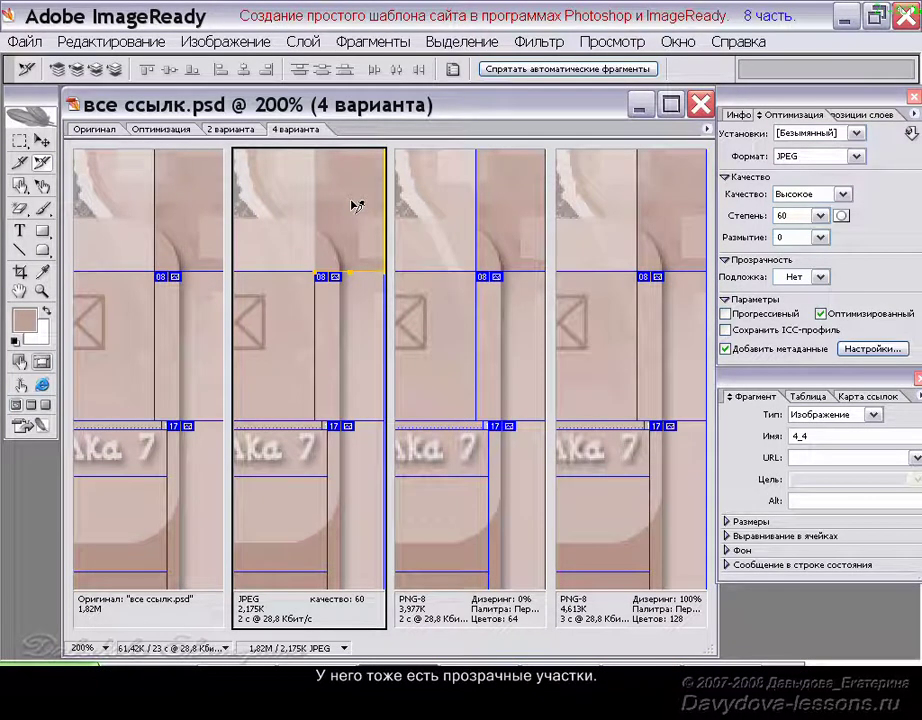
click(856, 156)
click(857, 178)
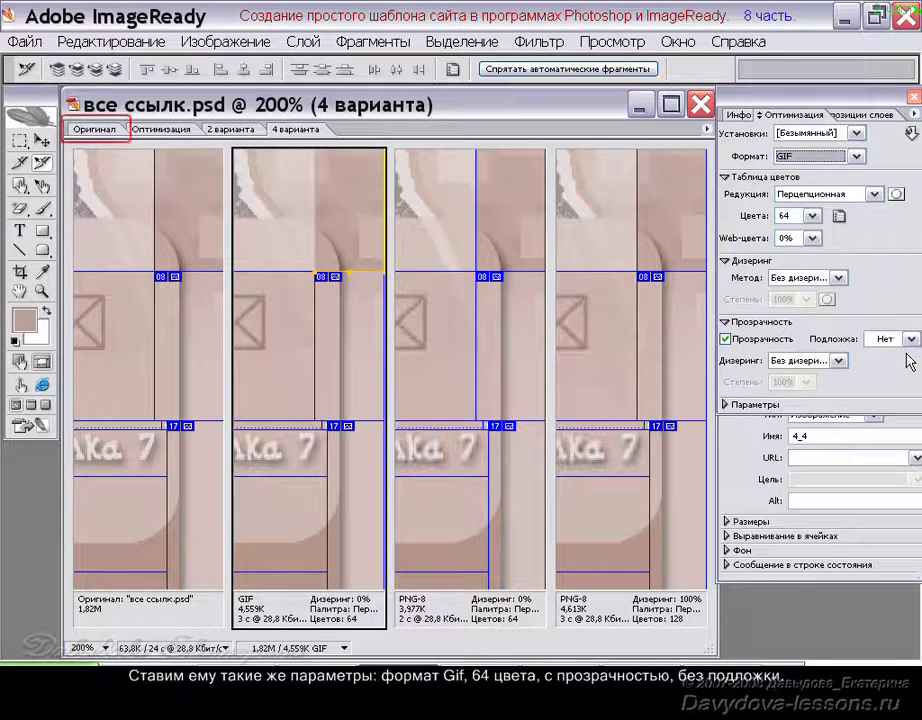
Step: Return to the Оригинал view at 100% zoom
click(95, 133)
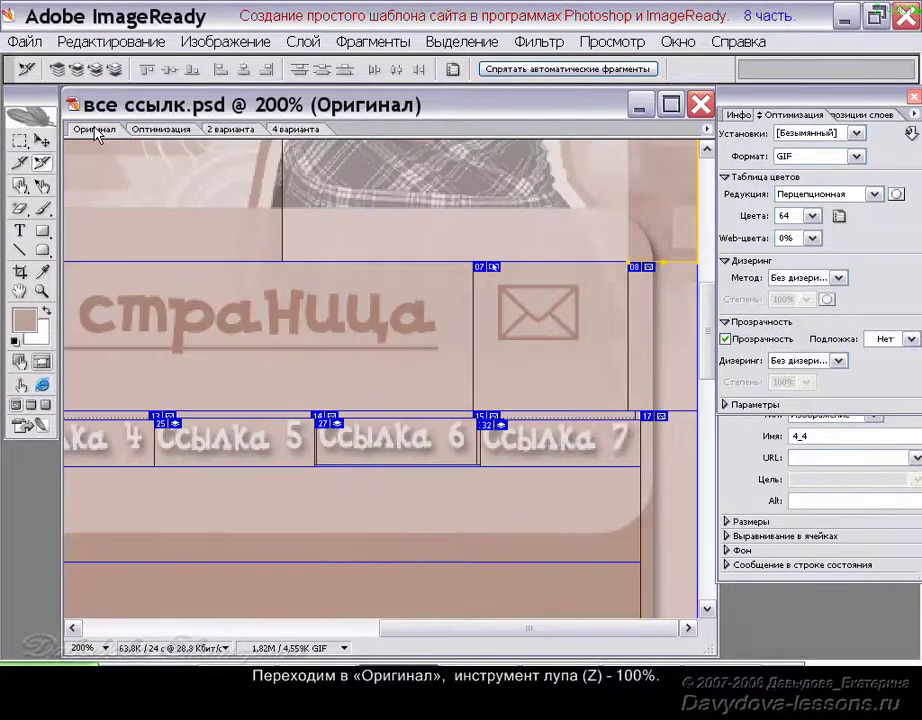
key(z)
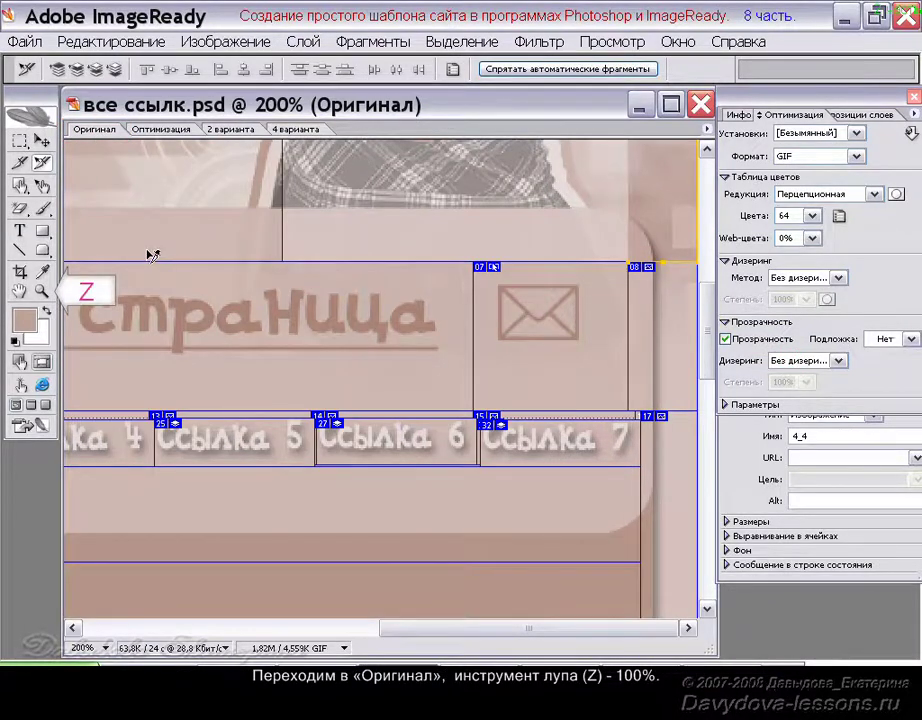
right_click(146, 252)
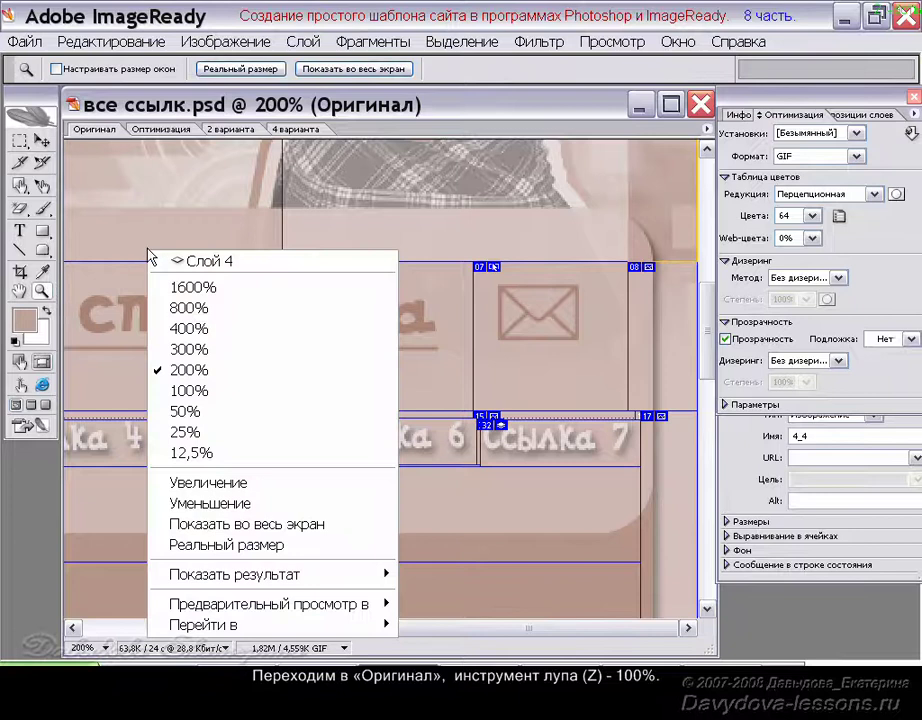
click(215, 387)
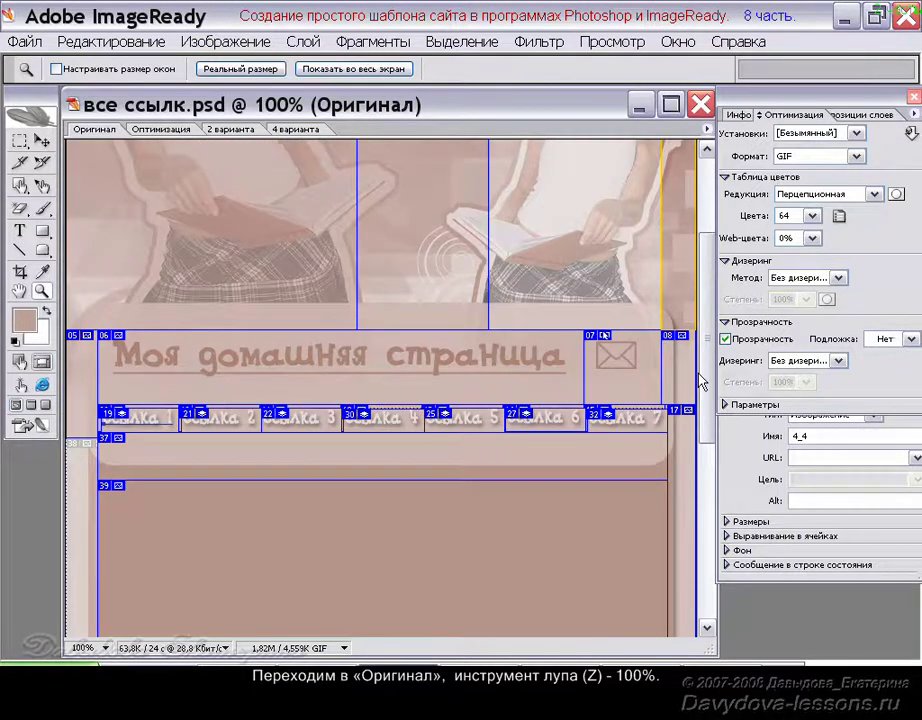
drag(710, 378, 713, 314)
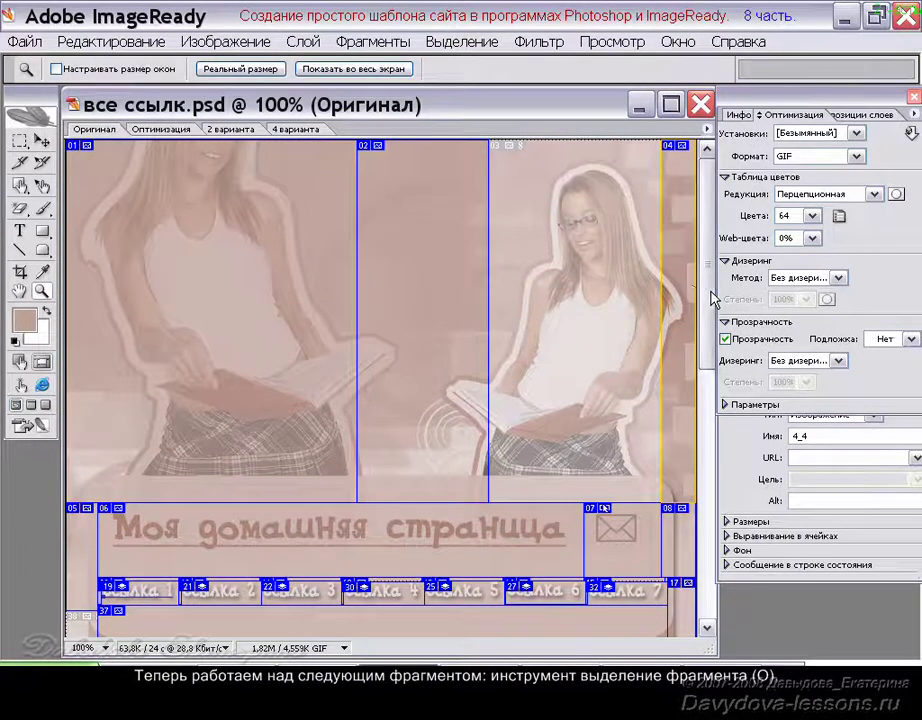
Step: Convert right-hand photo slice 03 into a user slice and show the four variants
key(o)
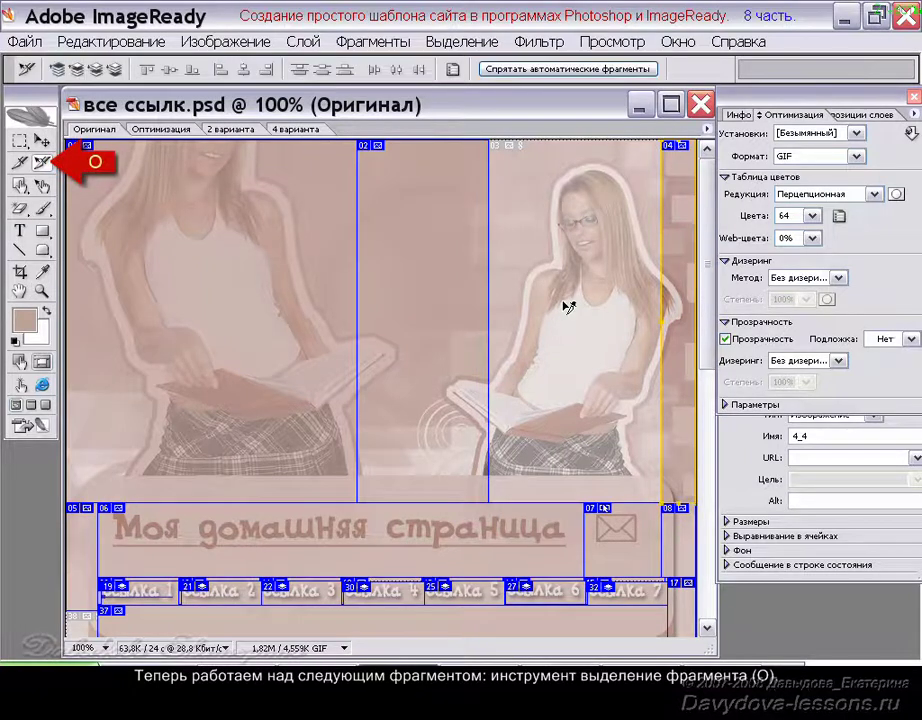
click(569, 307)
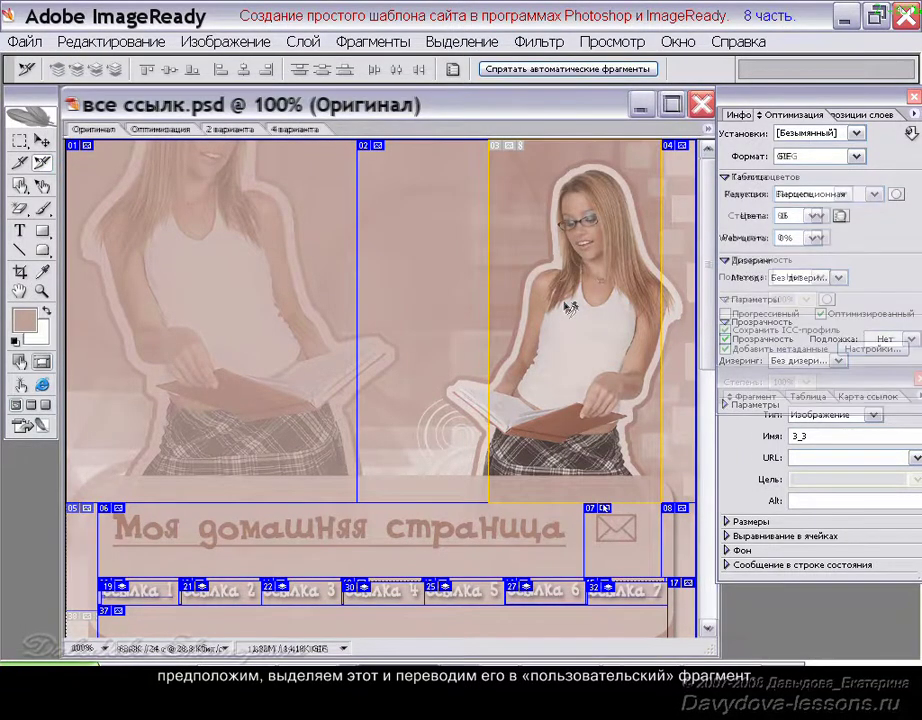
right_click(571, 311)
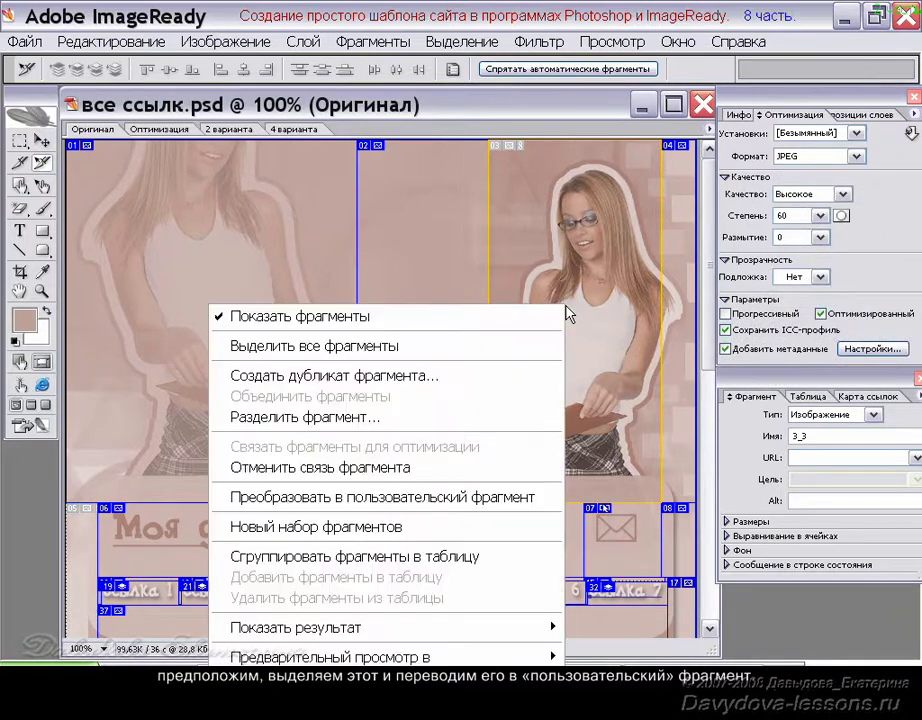
click(519, 499)
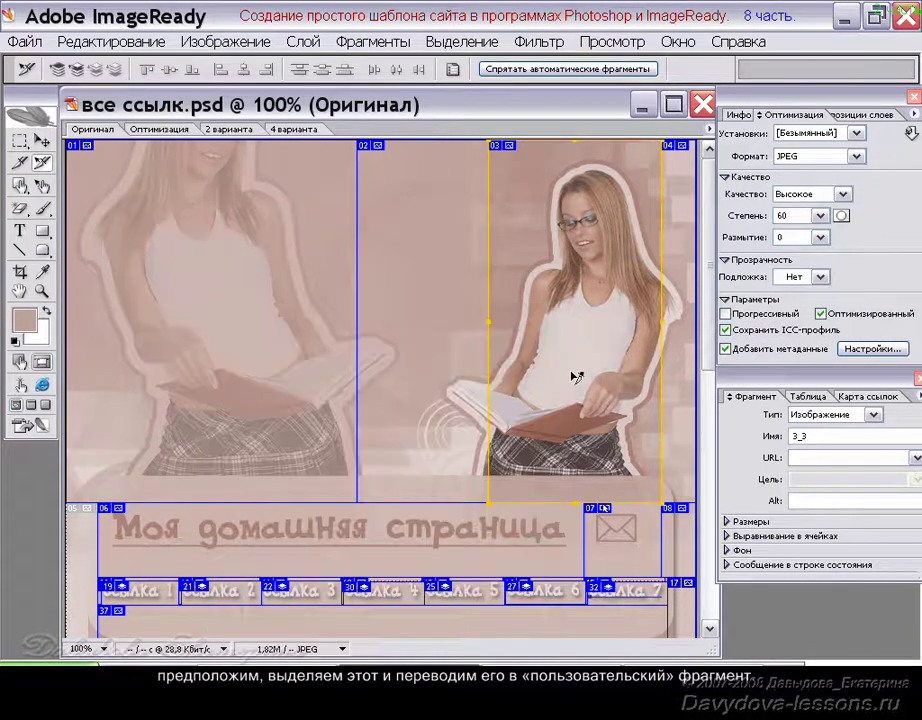
click(305, 130)
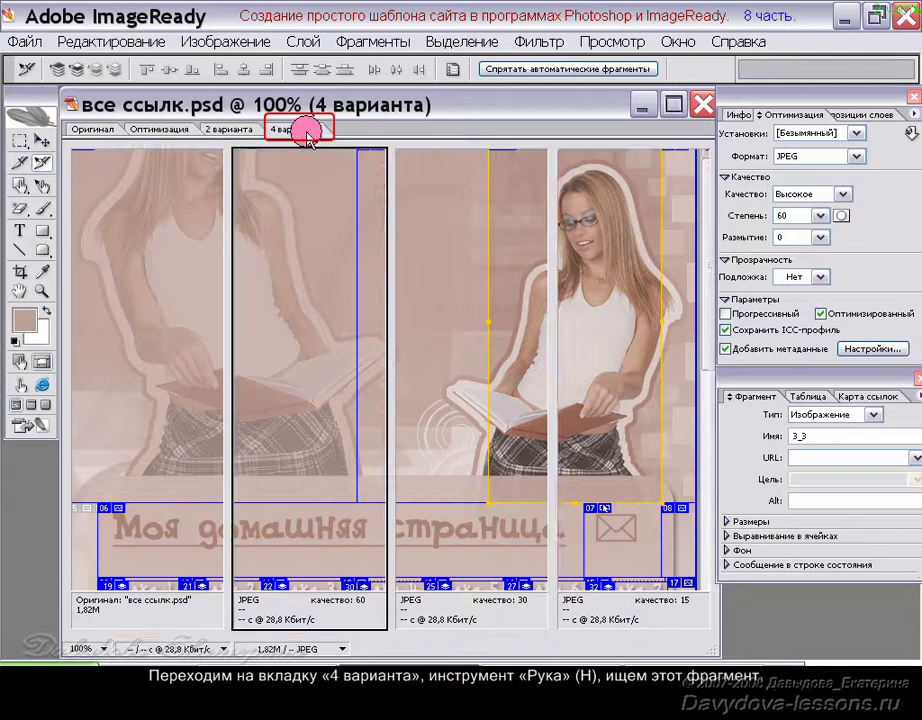
Step: Pan the previews onto the right-hand photo and lower its JPEG quality from 60 to 45
key(h)
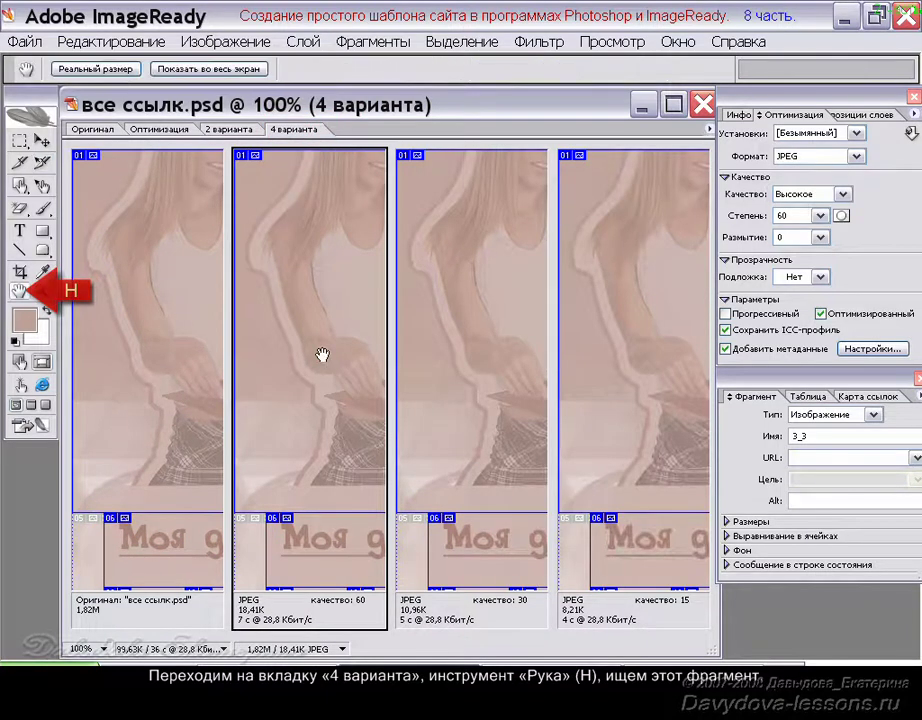
drag(319, 354, 232, 354)
drag(313, 360, 302, 371)
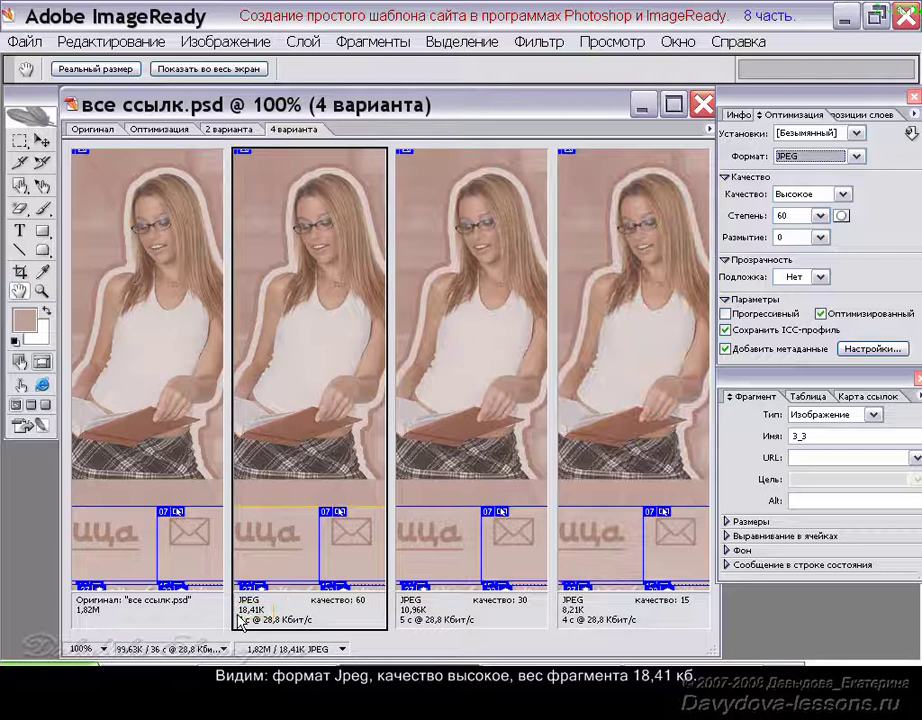
key(z)
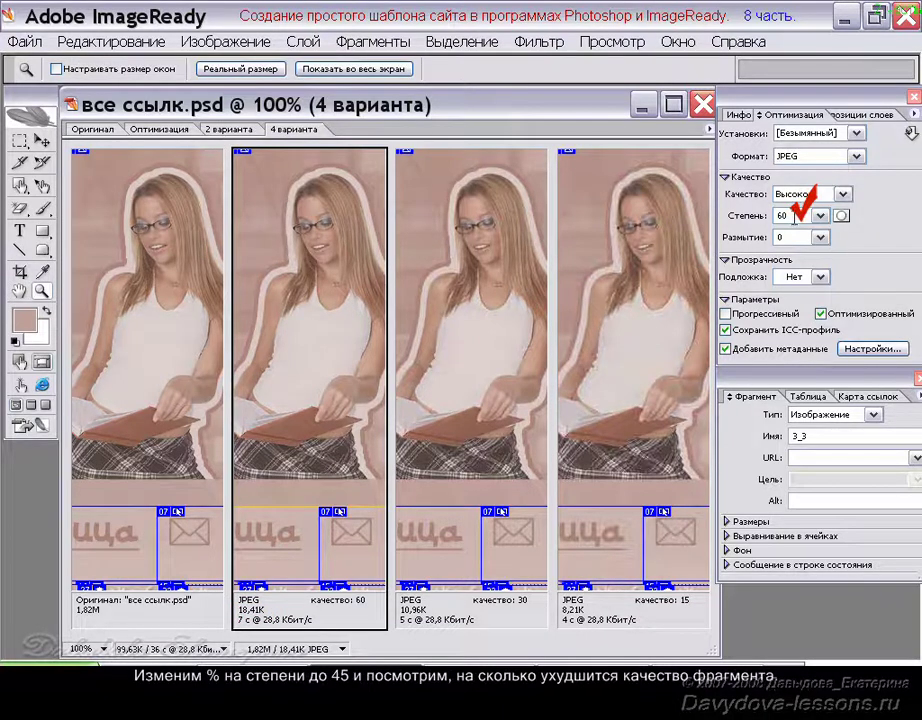
click(756, 218)
text(45)
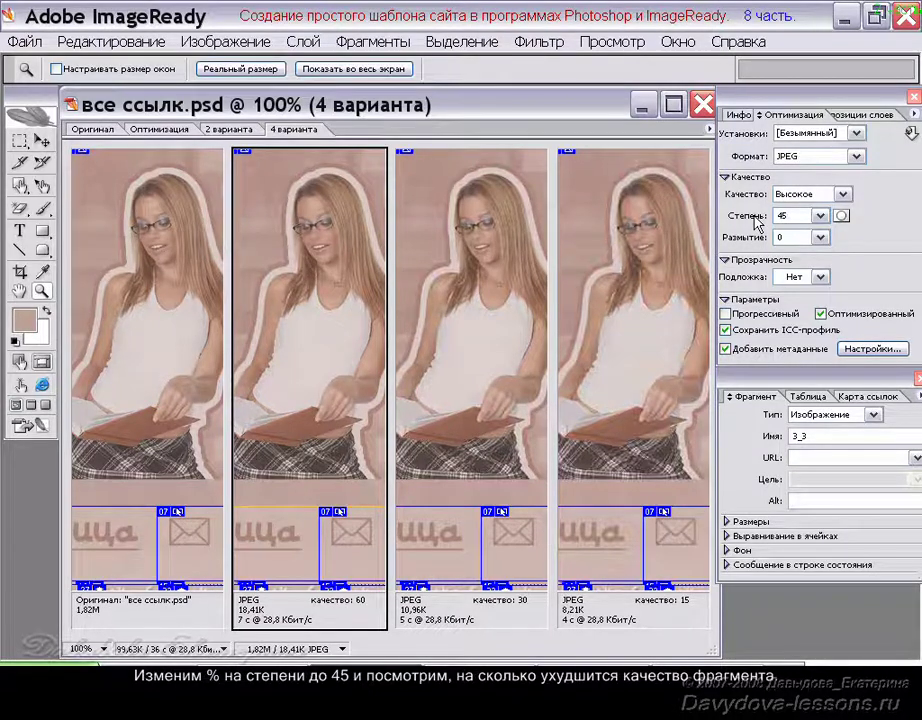
key(Return)
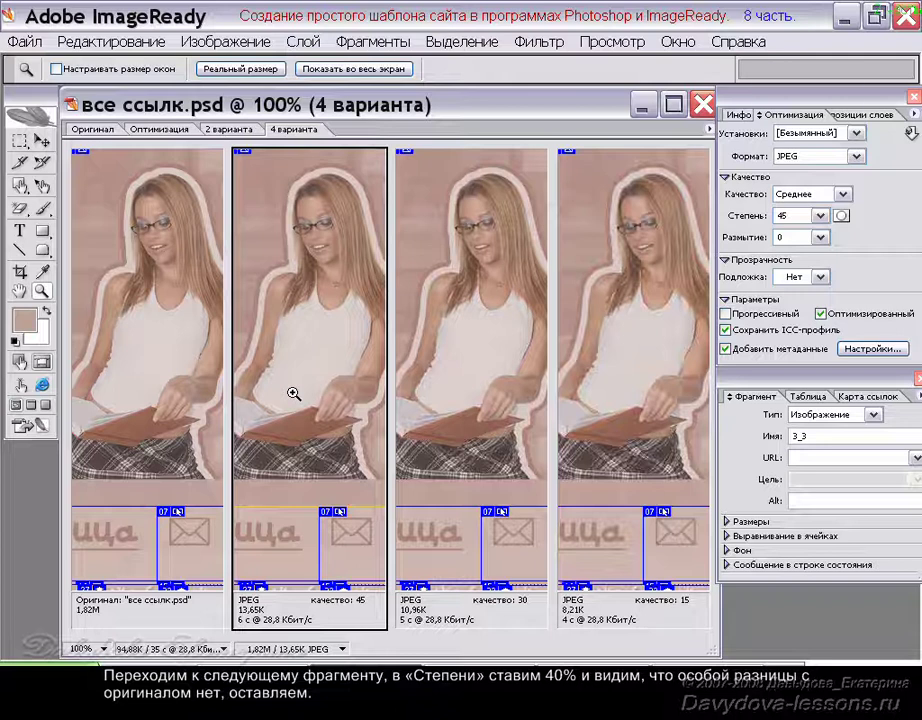
Step: Pan to the strip between the photos and set slice 2_2's JPEG quality to 40
key(h)
drag(298, 313, 352, 316)
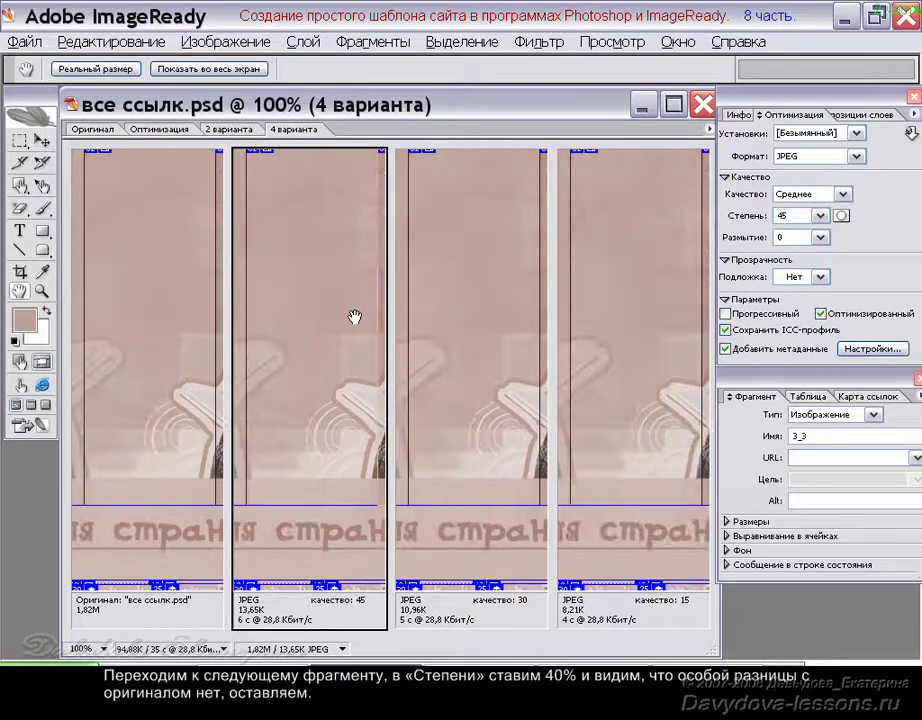
key(o)
click(331, 320)
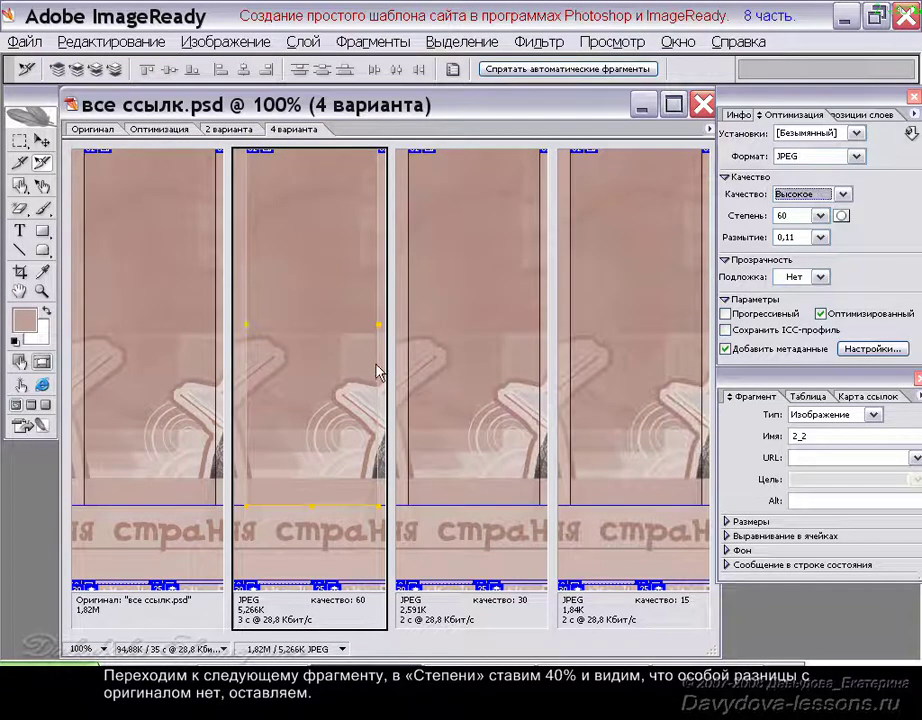
double_click(797, 218)
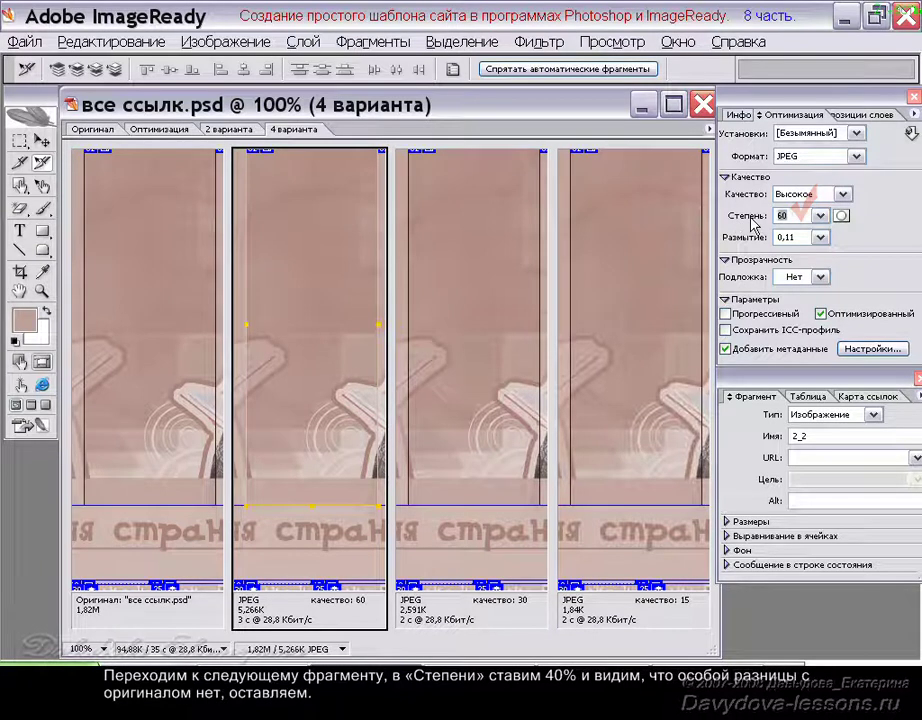
text(4)
key(Return)
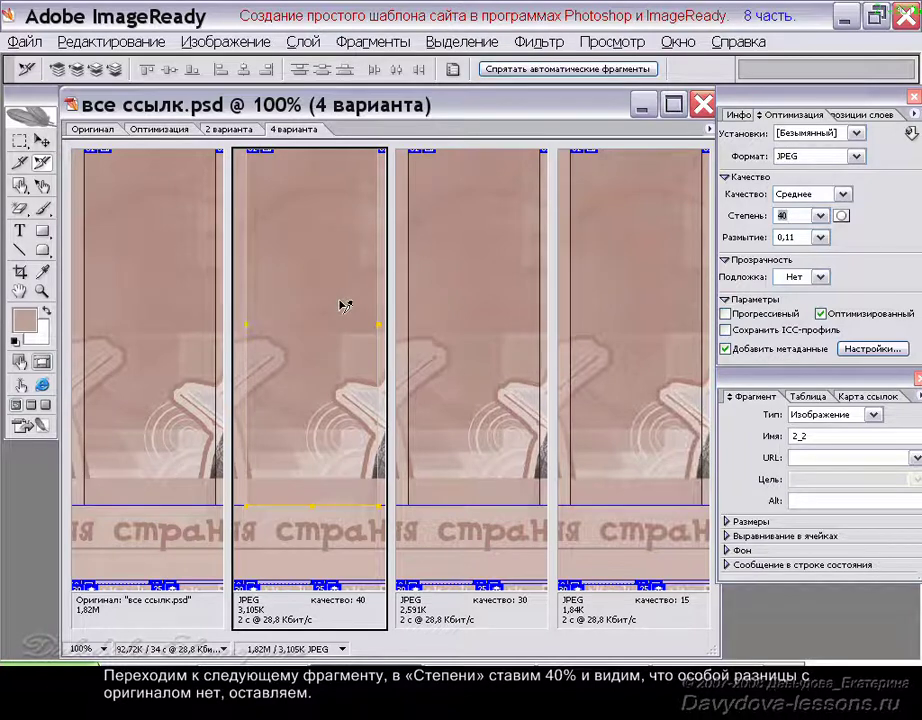
Step: Select left photo slice 1_1 and give it JPEG quality 45 with blur 0
key(h)
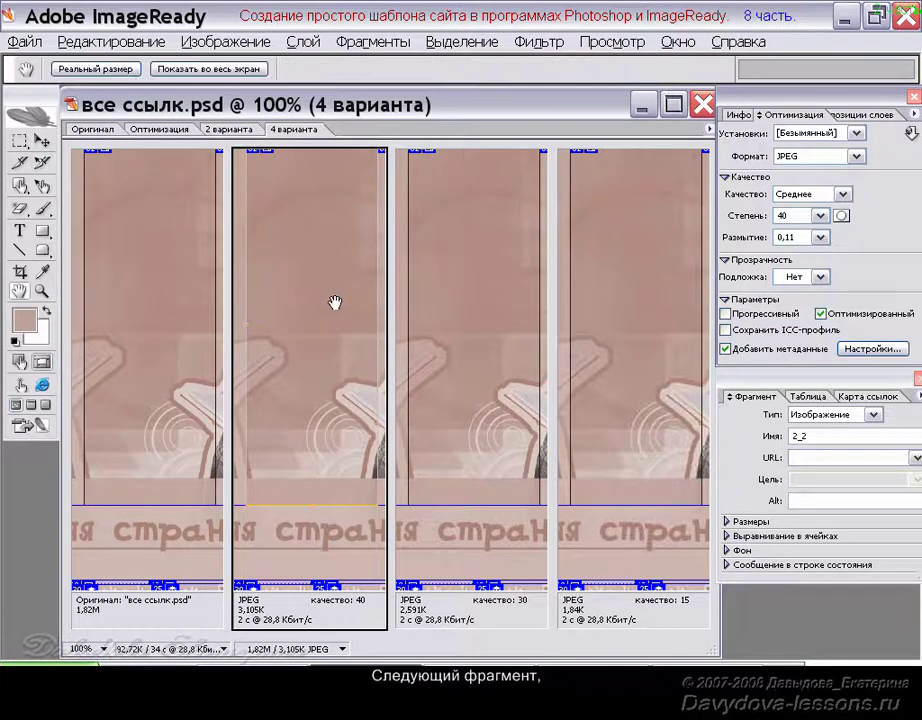
mouse_move(335, 305)
mouse_down()
mouse_move(280, 319)
mouse_move(330, 360)
mouse_up()
key(o)
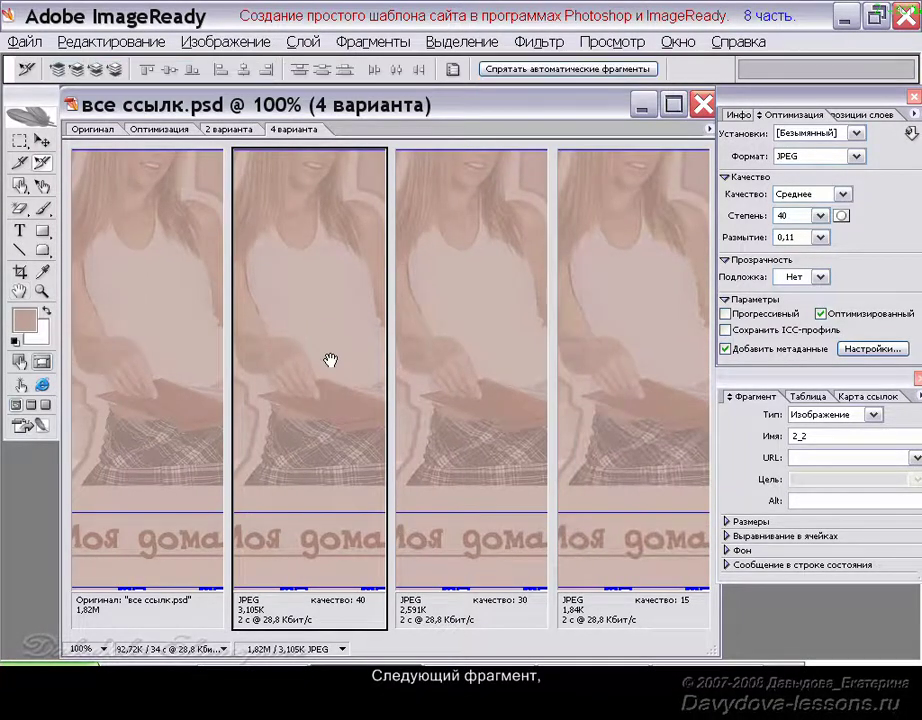
click(333, 363)
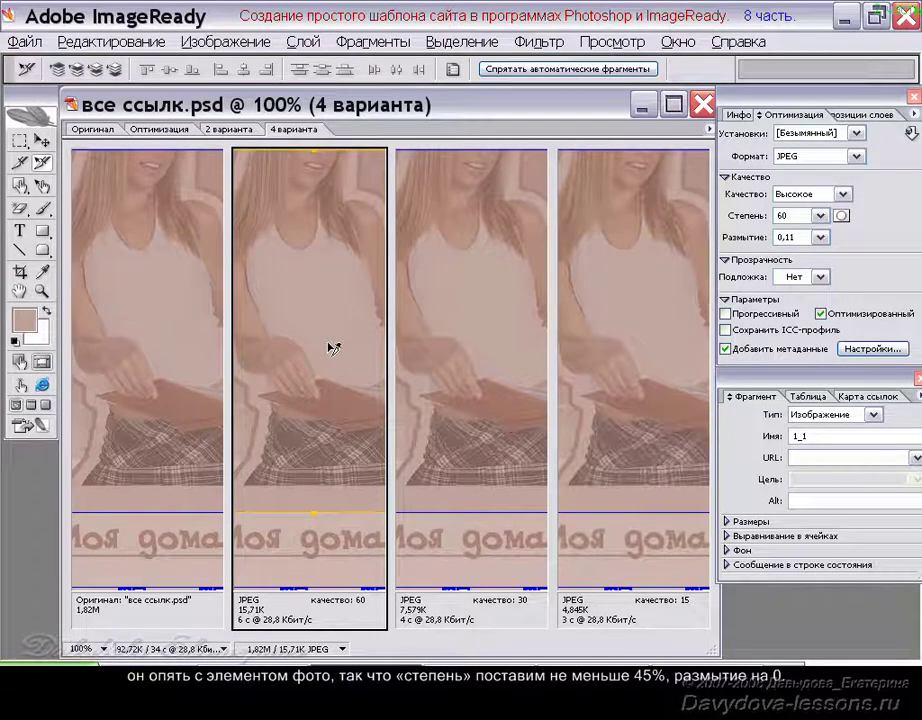
double_click(801, 213)
text(45)
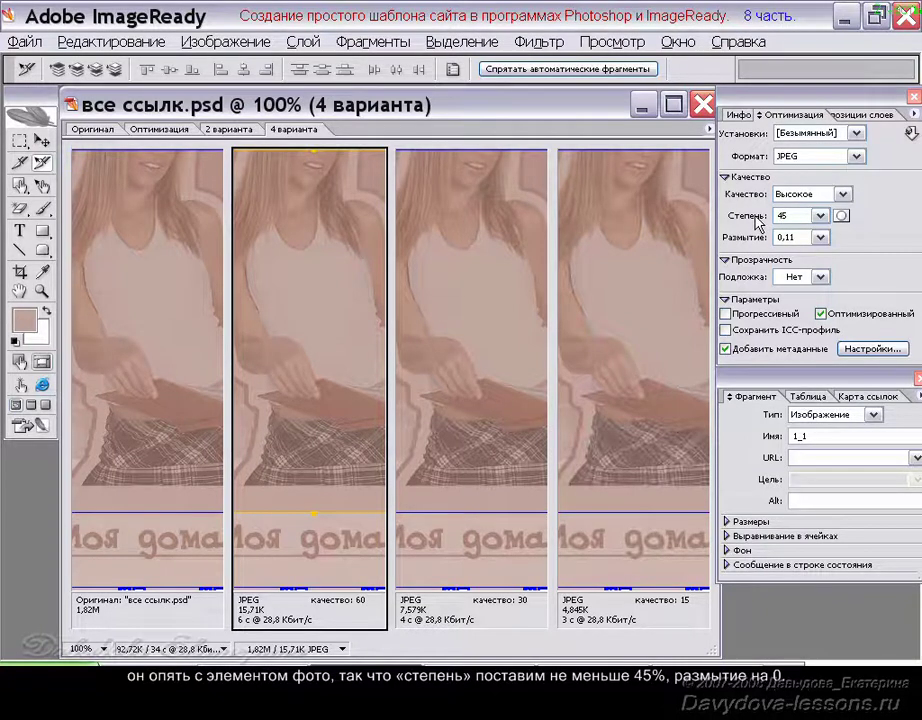
drag(820, 237, 735, 262)
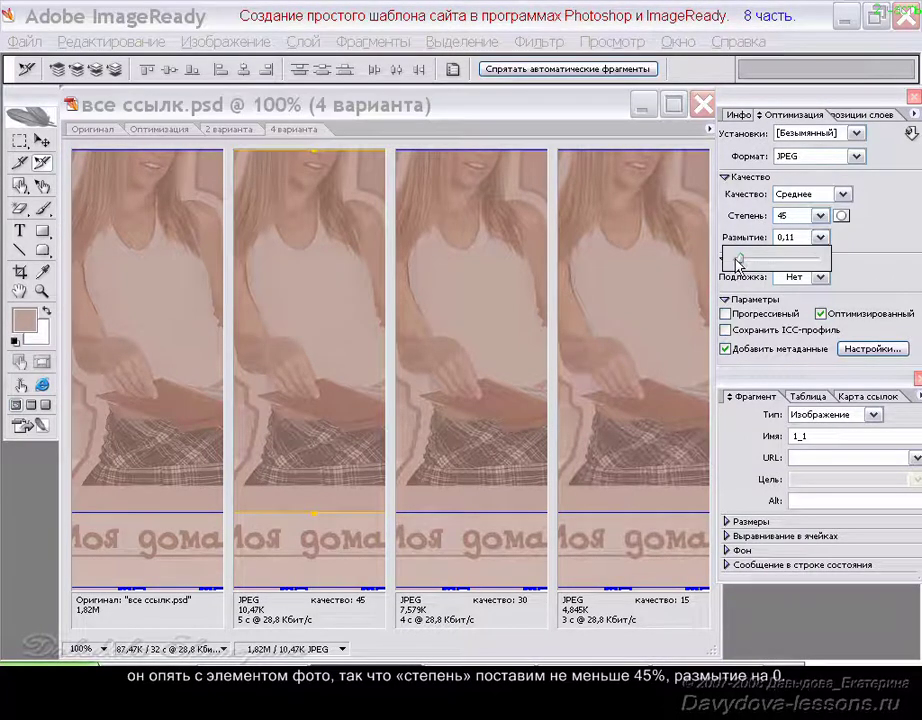
click(310, 326)
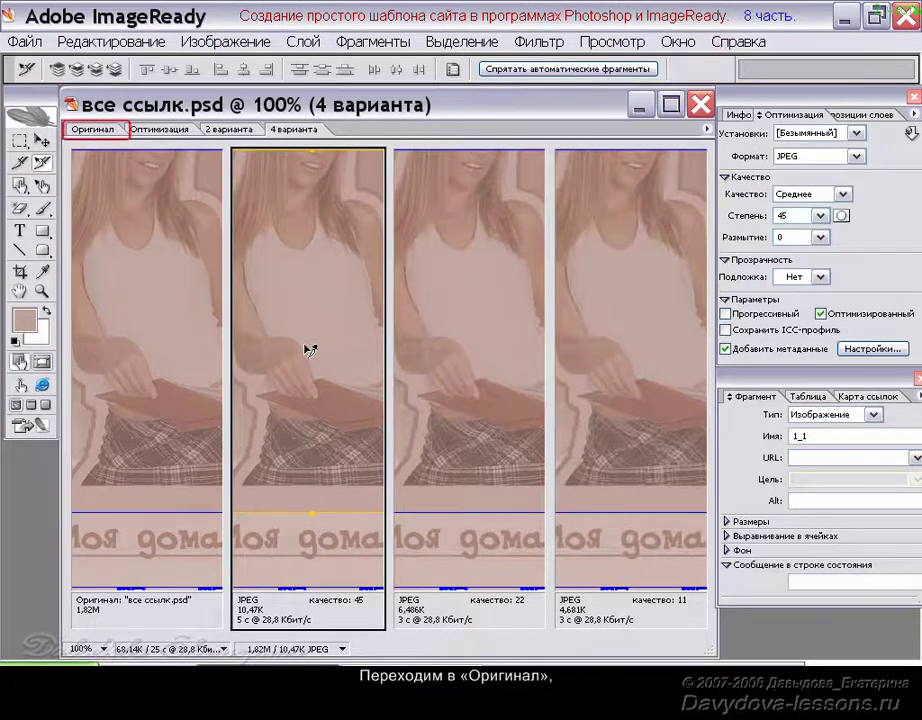
Step: Switch to the Оригинал view, scroll through the page and select content slice 39
click(92, 129)
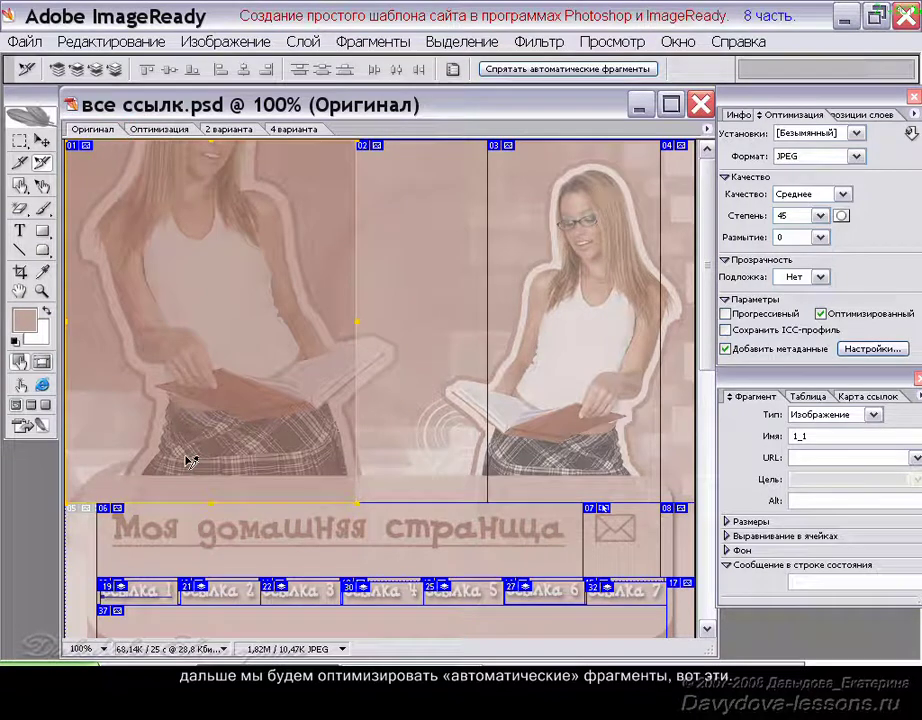
scroll(190, 461, down, 5)
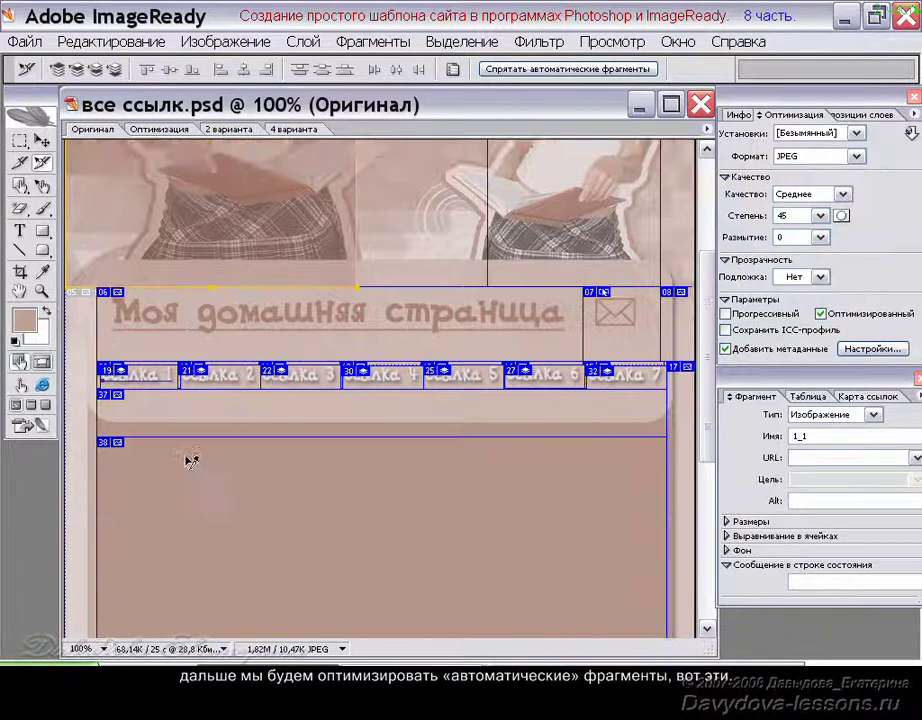
scroll(190, 461, down, 4)
scroll(91, 480, down, 5)
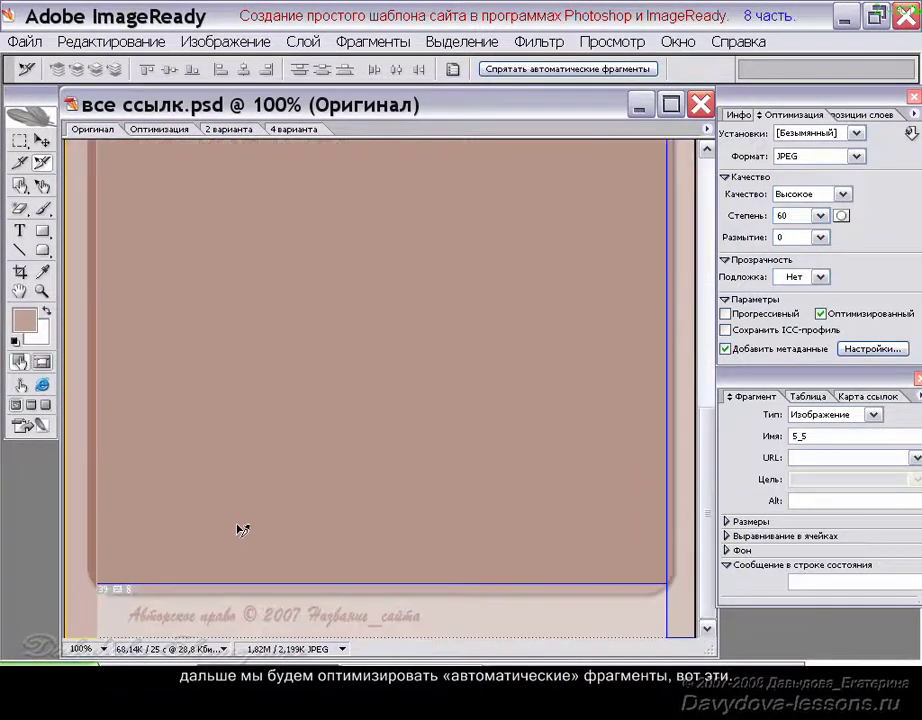
click(258, 598)
scroll(250, 575, up, 5)
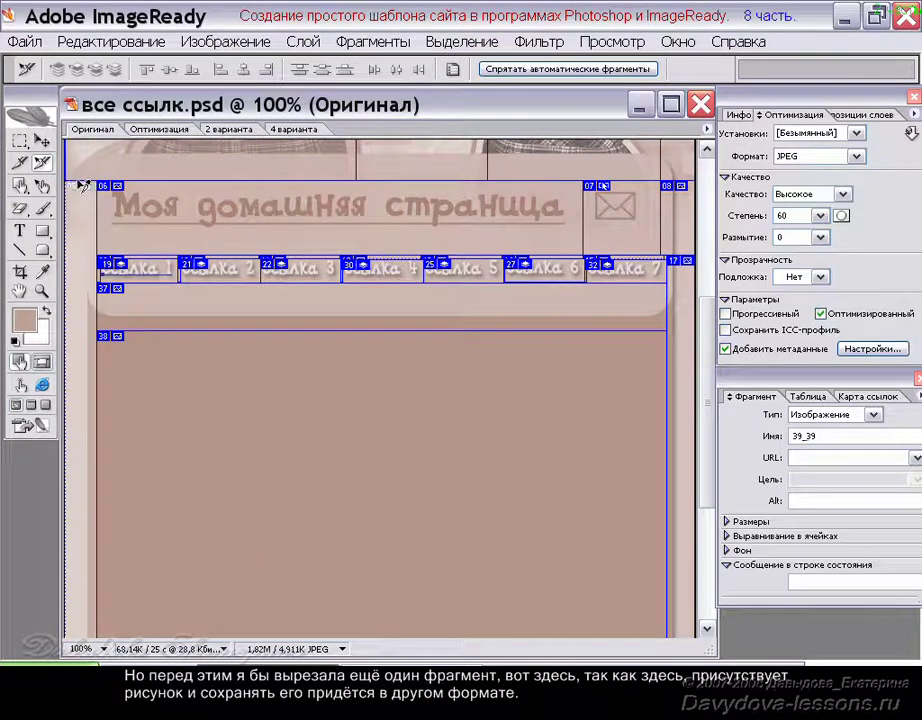
click(42, 163)
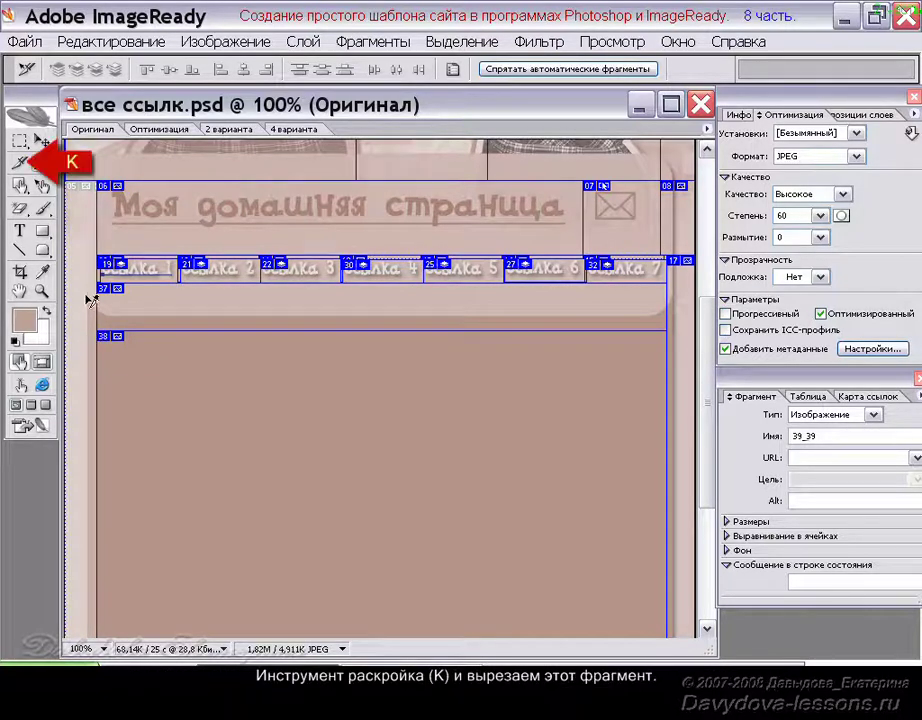
Step: Cut a new user slice over the left strip beside the title and set its JPEG quality to 45
key(k)
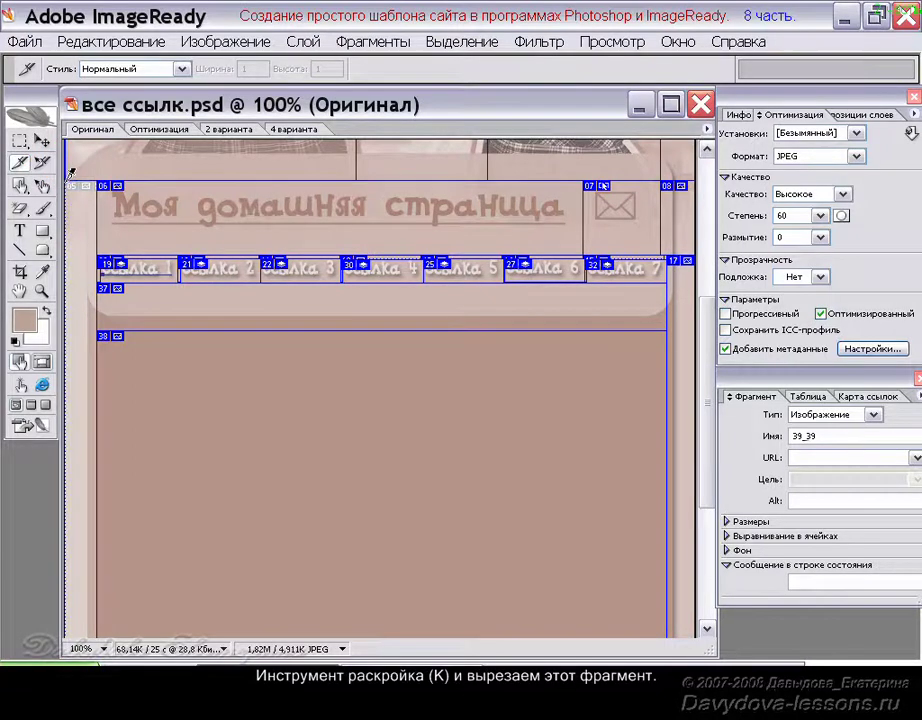
drag(65, 181, 99, 286)
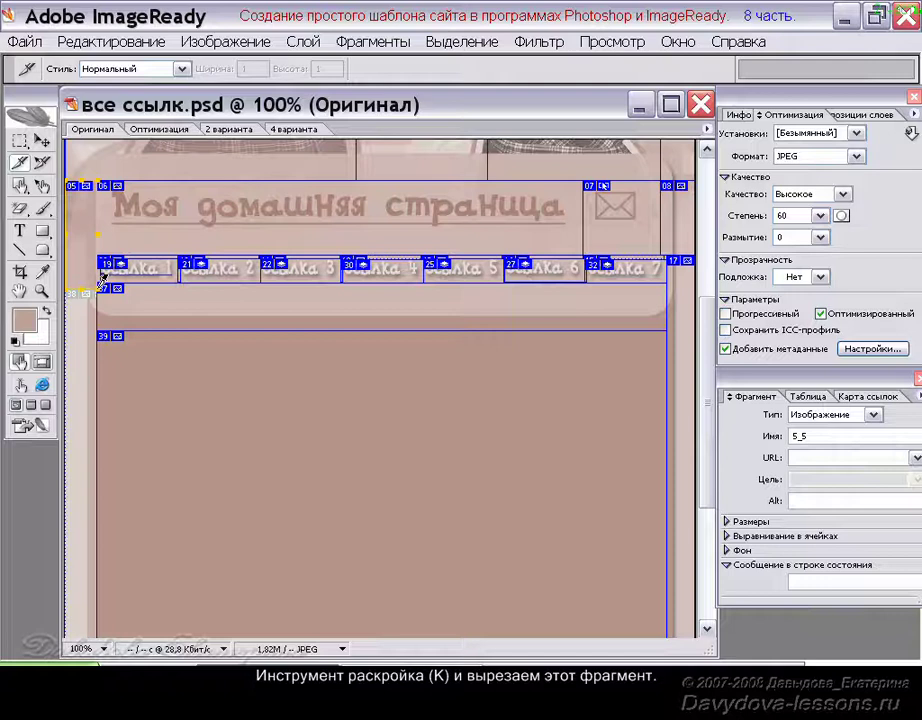
click(292, 129)
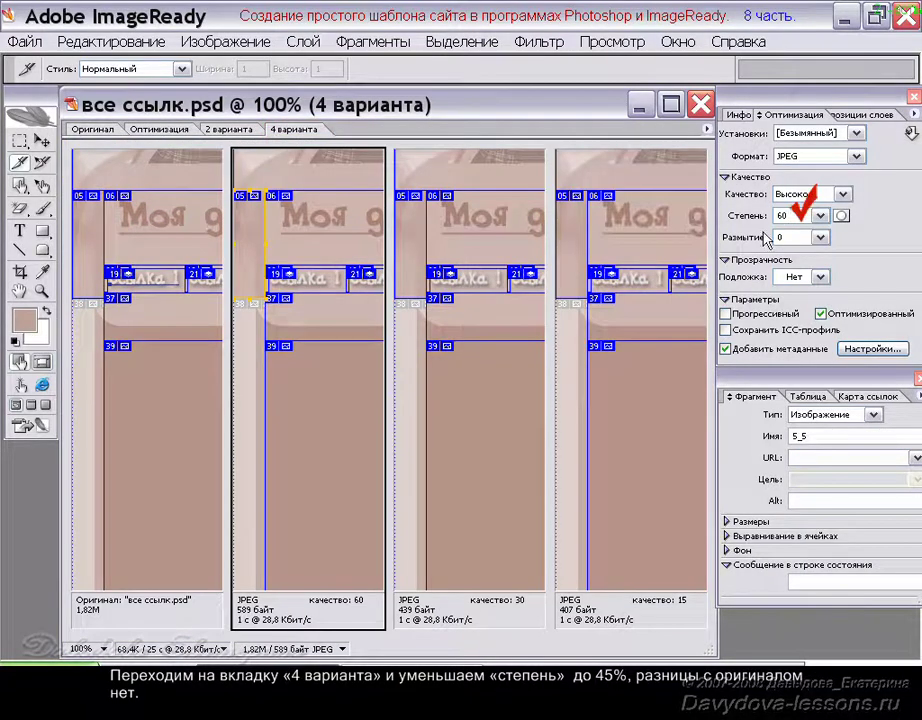
text(45)
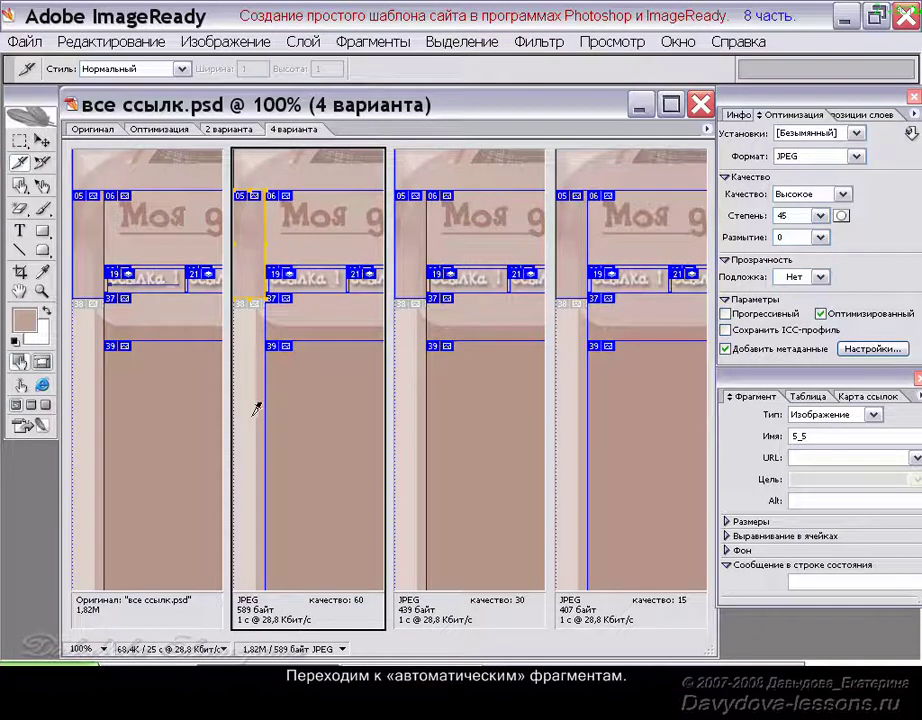
Step: Switch the plain strip slice 38_38 from JPEG to a 16-colour GIF
key(o)
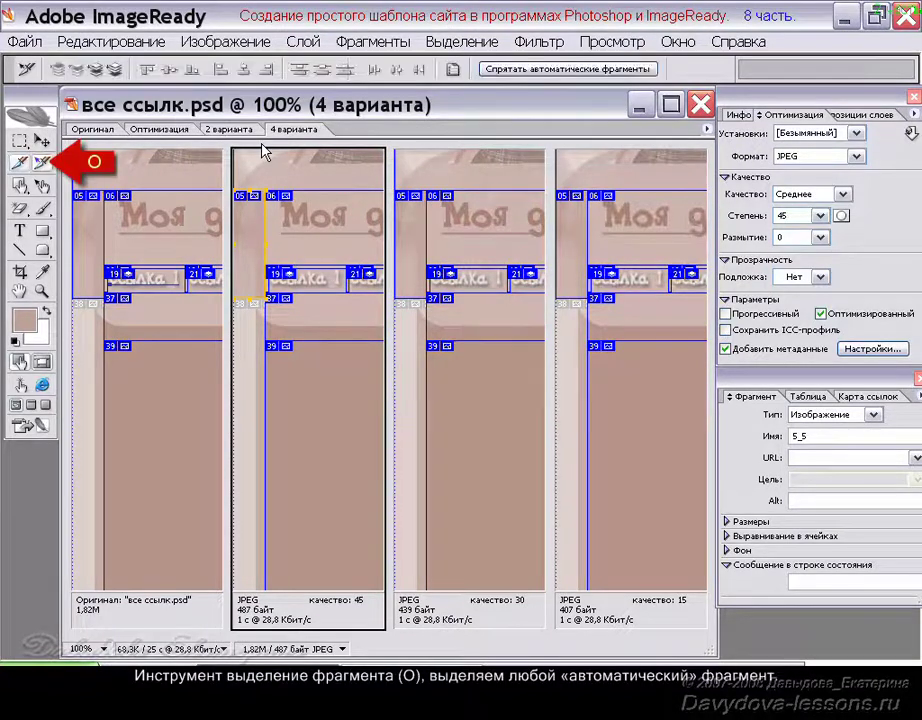
click(256, 410)
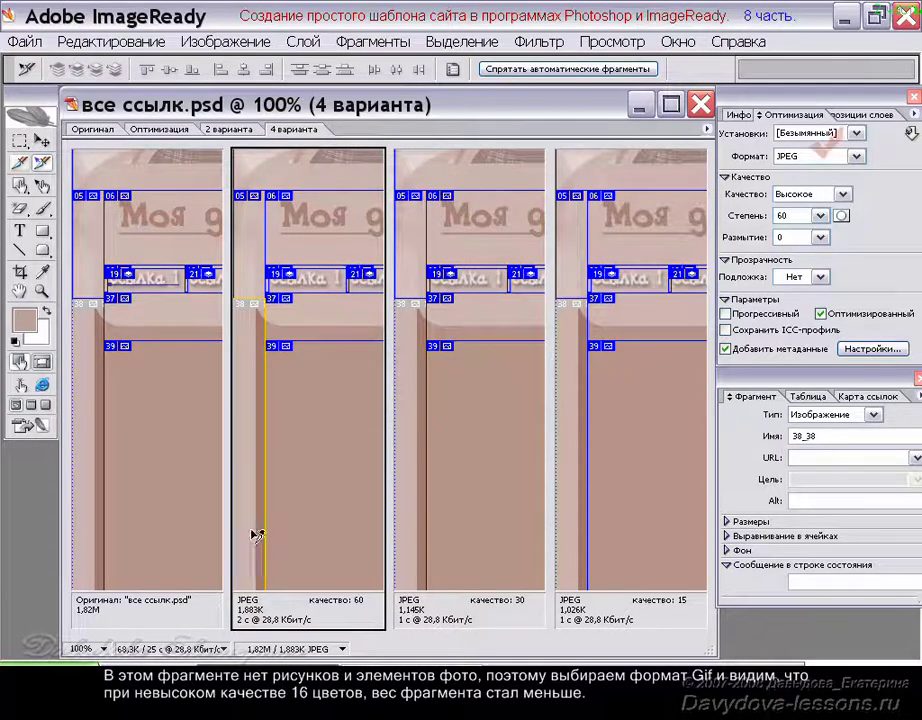
click(857, 157)
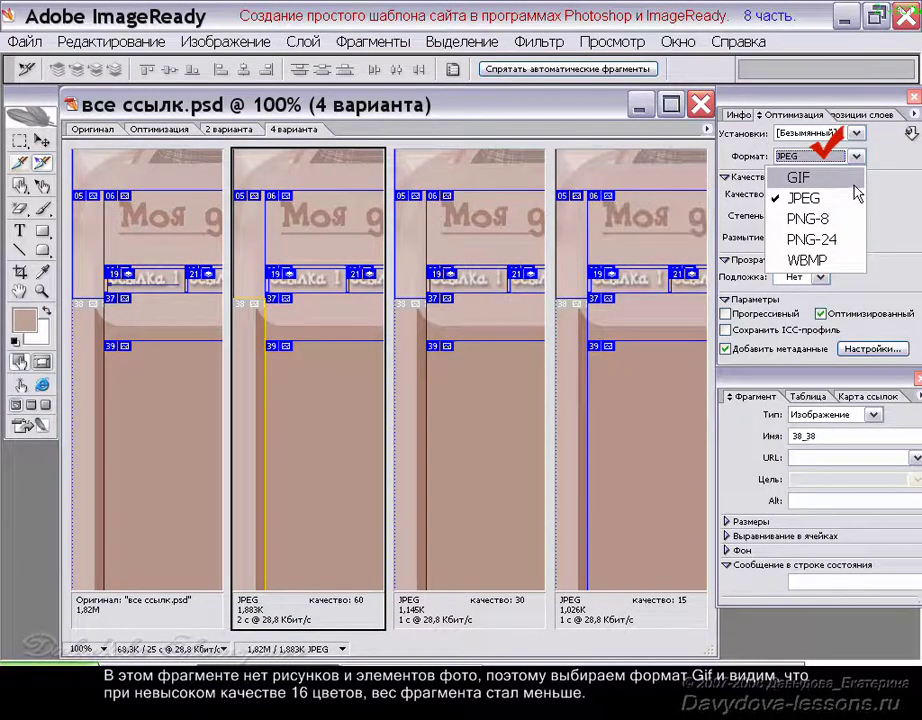
click(855, 182)
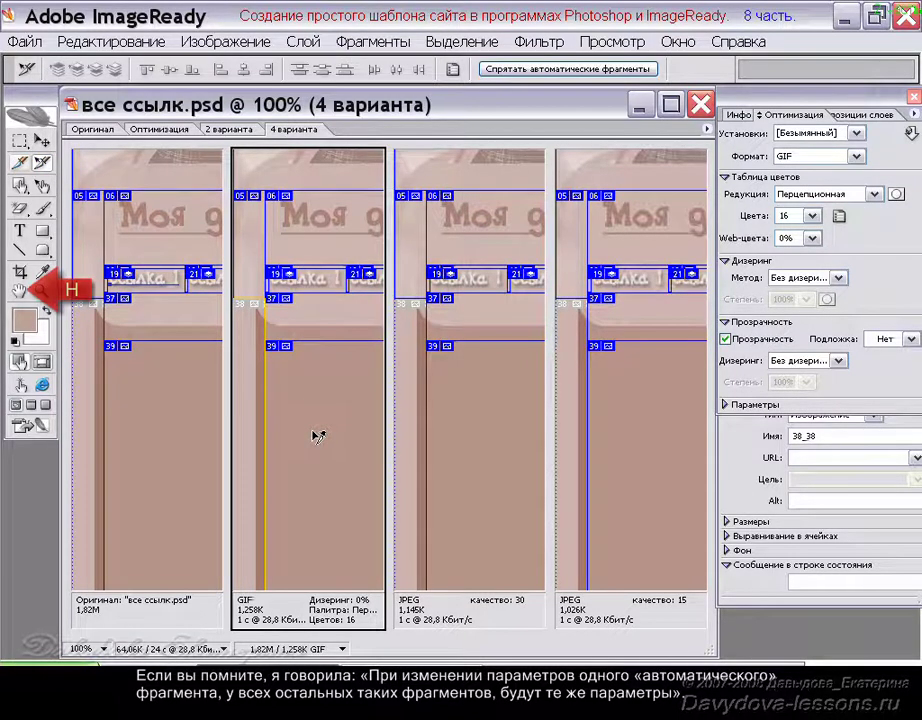
Step: Pan down to the copyright footer and select footer slice 40_40 to check its GIF settings
key(h)
drag(318, 436, 315, 154)
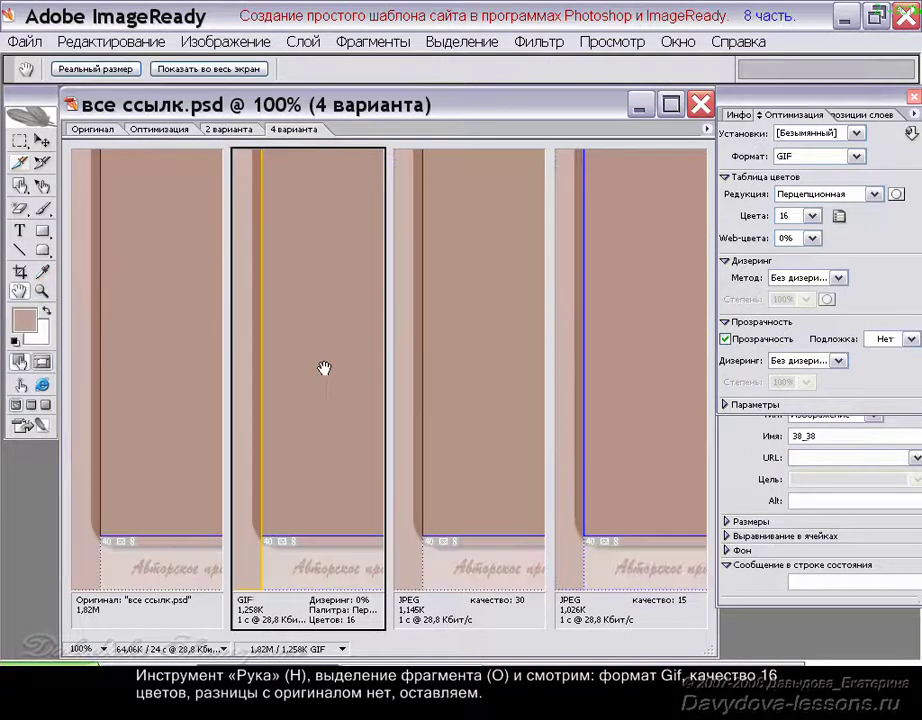
drag(323, 366, 279, 469)
key(o)
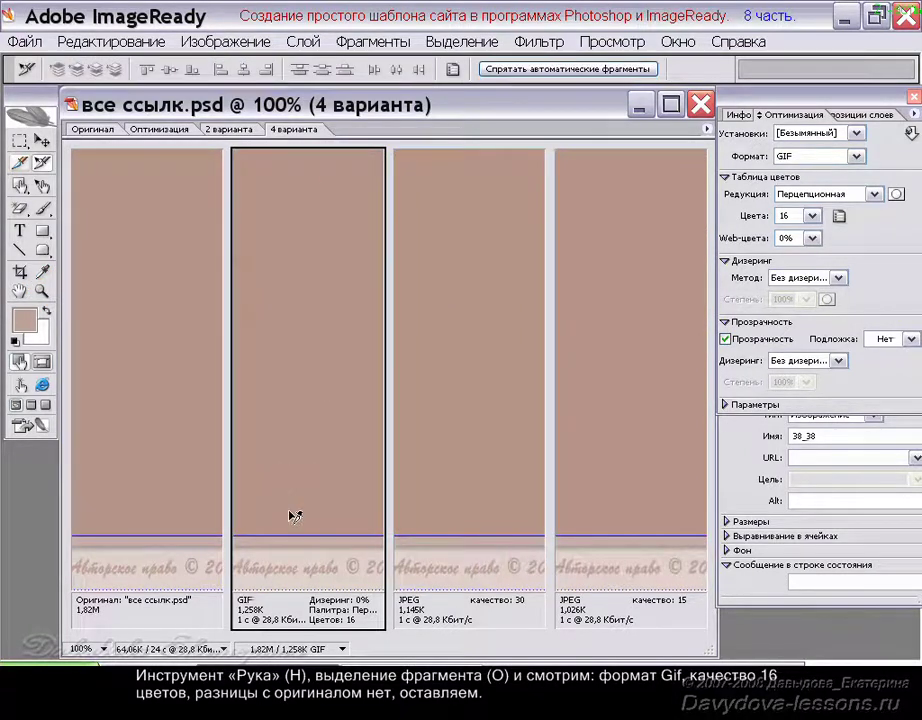
click(315, 565)
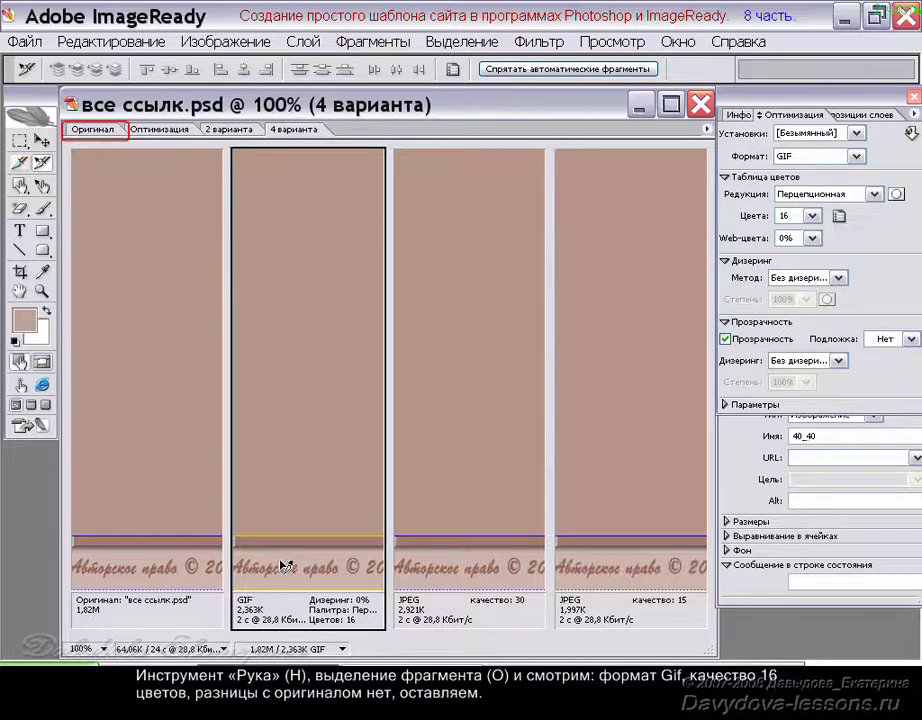
Step: Make slice 37 below the link bar a 16-colour GIF, then select right-edge slice 17_17
click(100, 131)
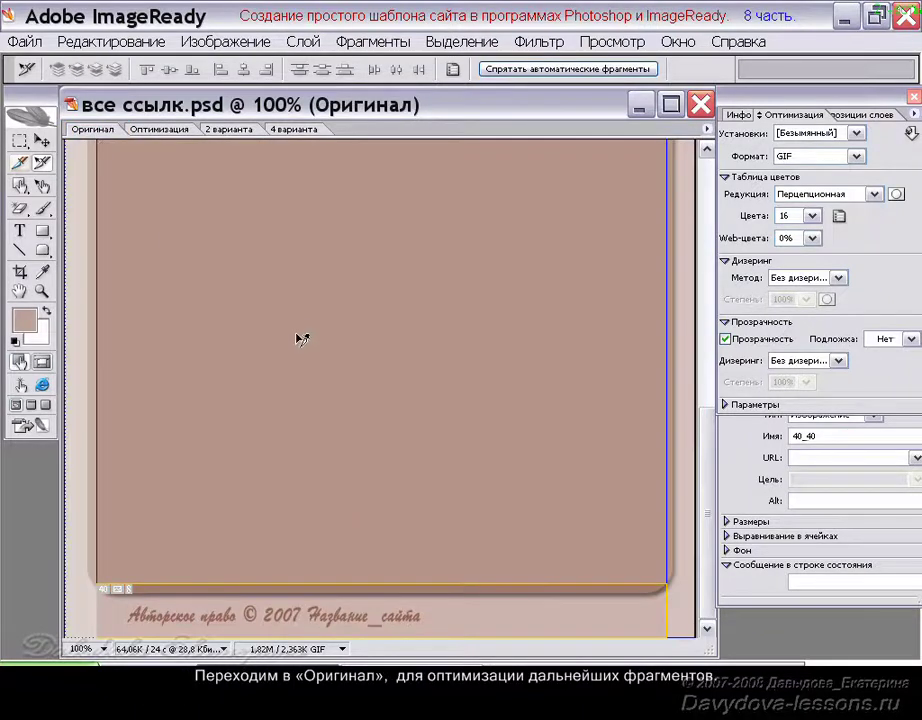
scroll(302, 342, up, 5)
scroll(302, 342, up, 3)
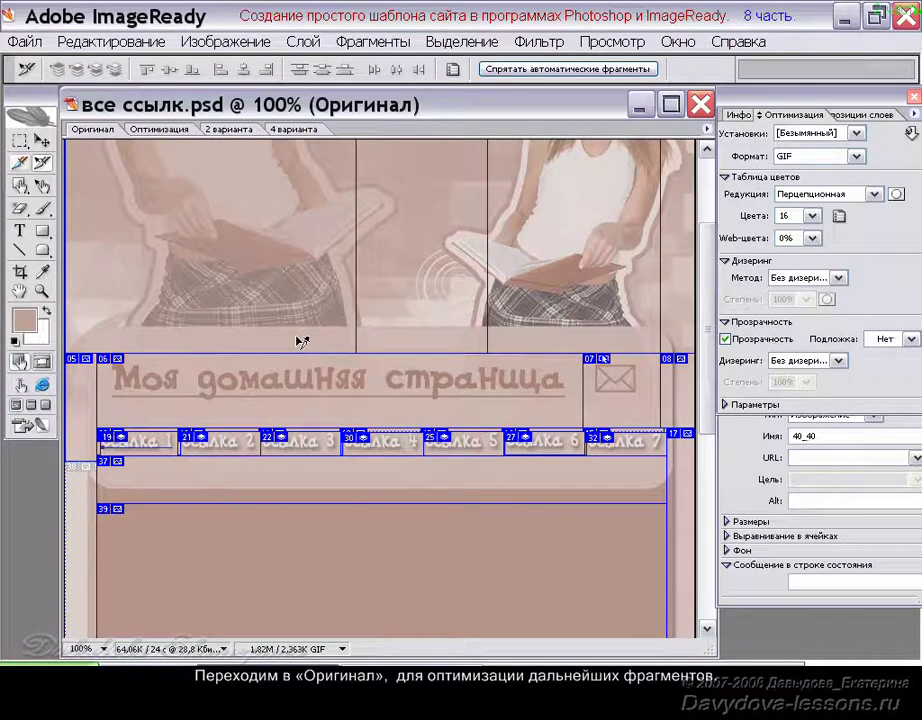
click(384, 490)
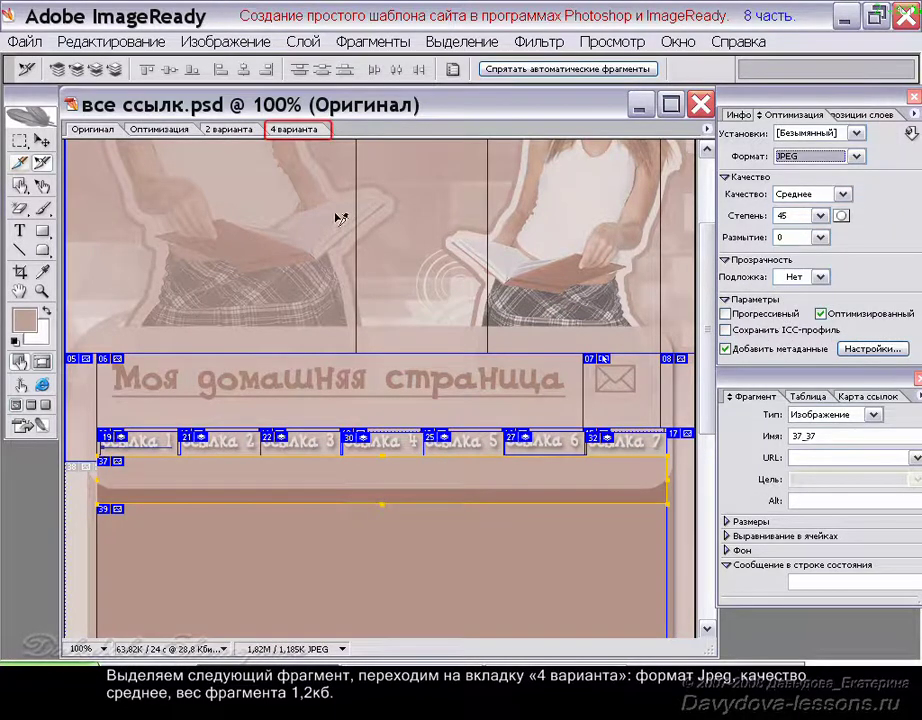
click(296, 130)
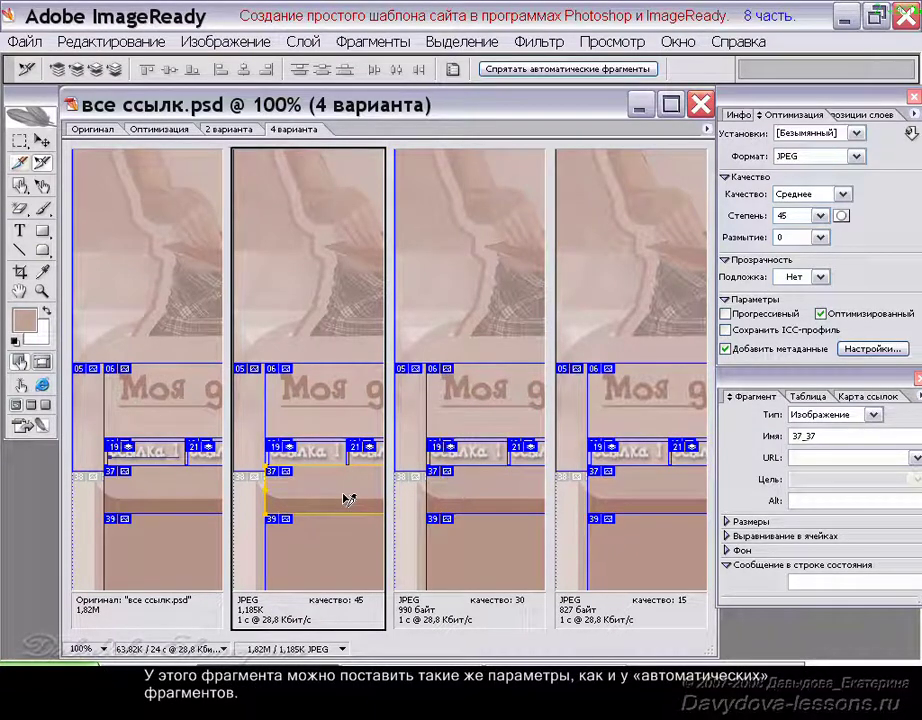
click(855, 156)
click(852, 178)
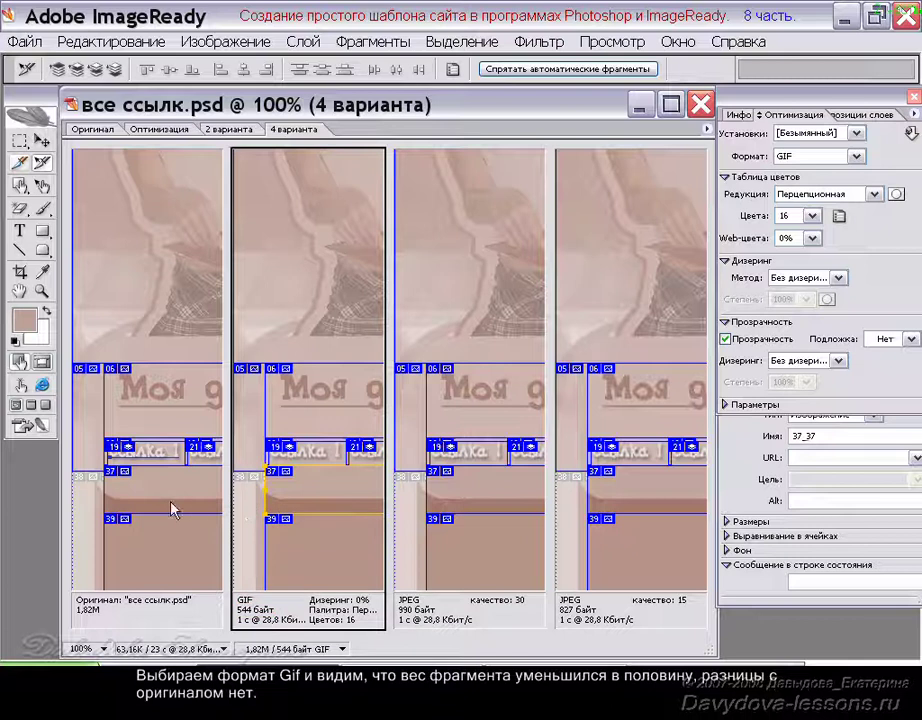
click(92, 129)
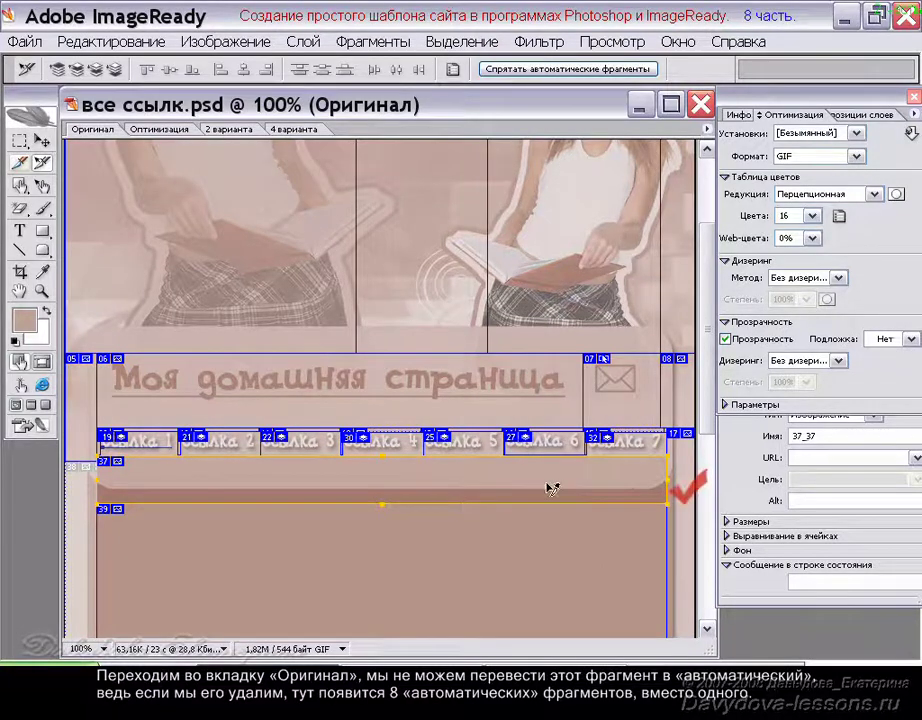
click(685, 540)
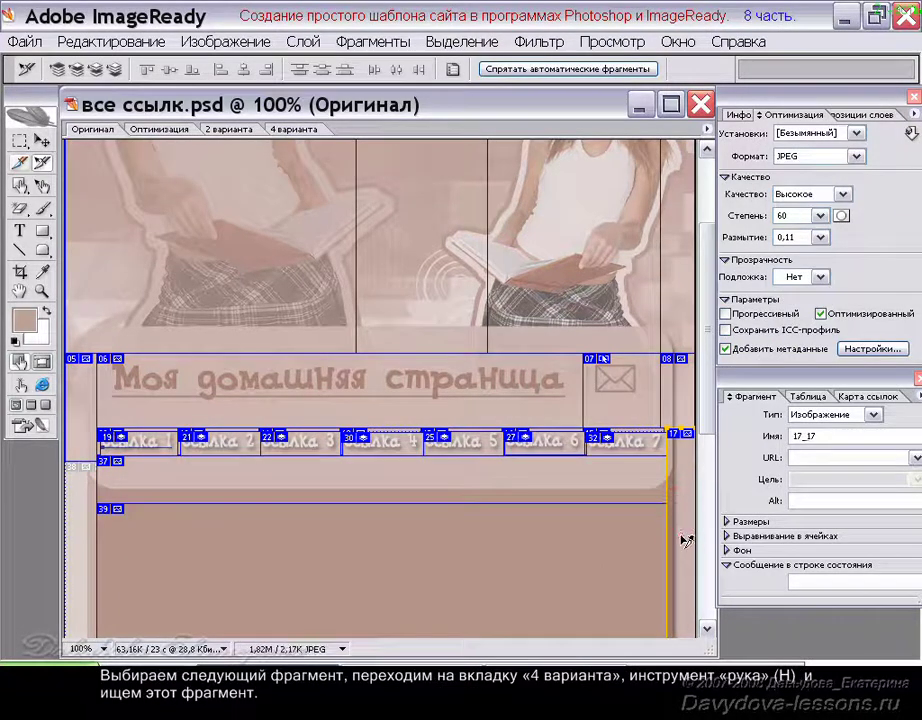
Step: Change right-edge slice 17_17 from high-quality JPEG to a 16-colour GIF of 1,474K
click(280, 135)
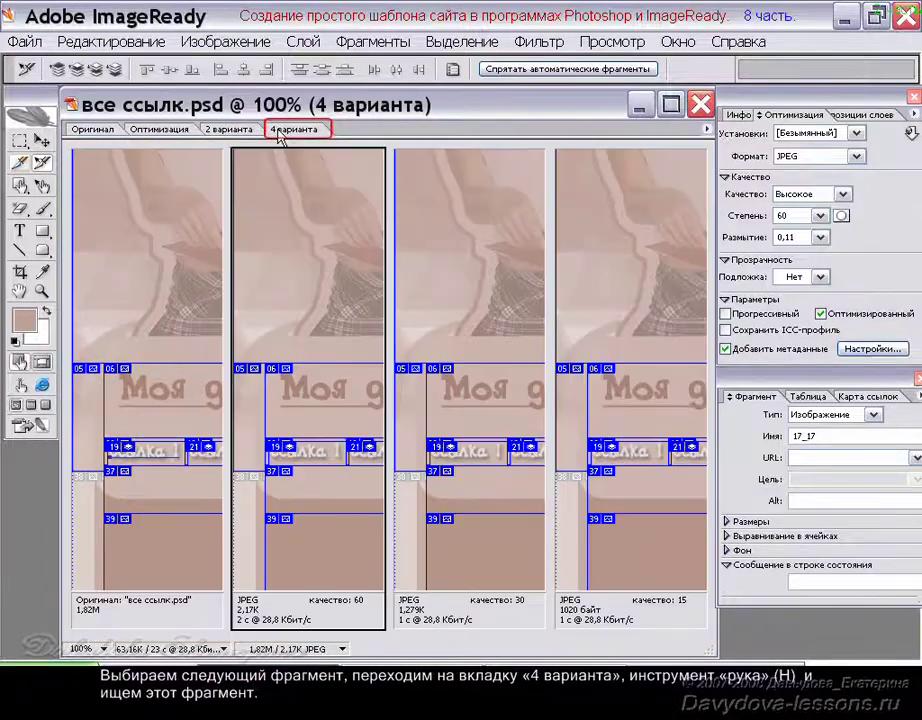
key(h)
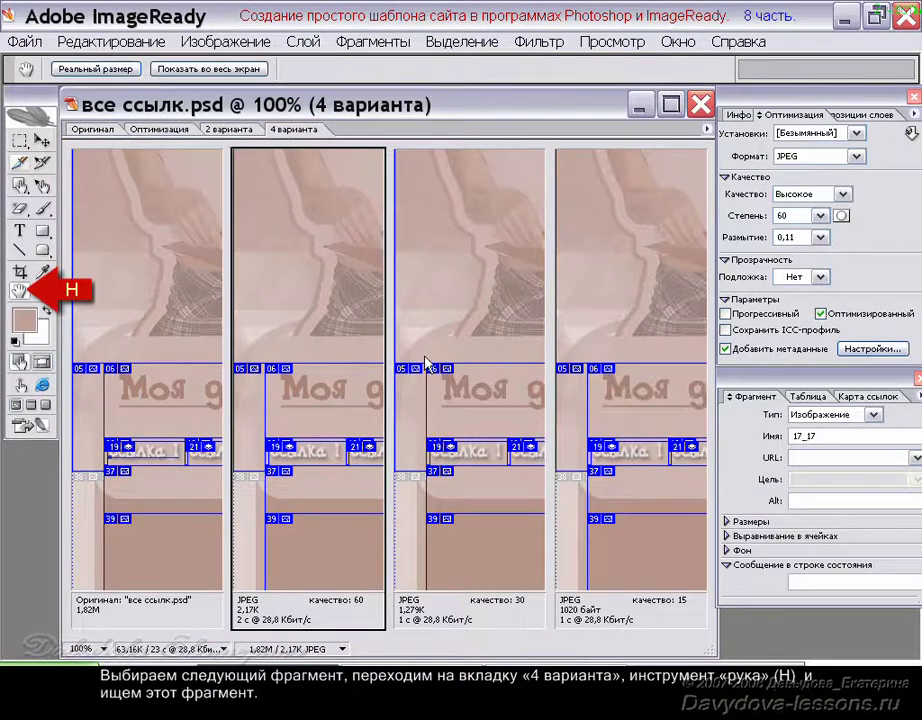
mouse_move(315, 464)
mouse_down()
mouse_move(298, 493)
mouse_move(334, 493)
mouse_move(307, 490)
mouse_move(268, 340)
mouse_up()
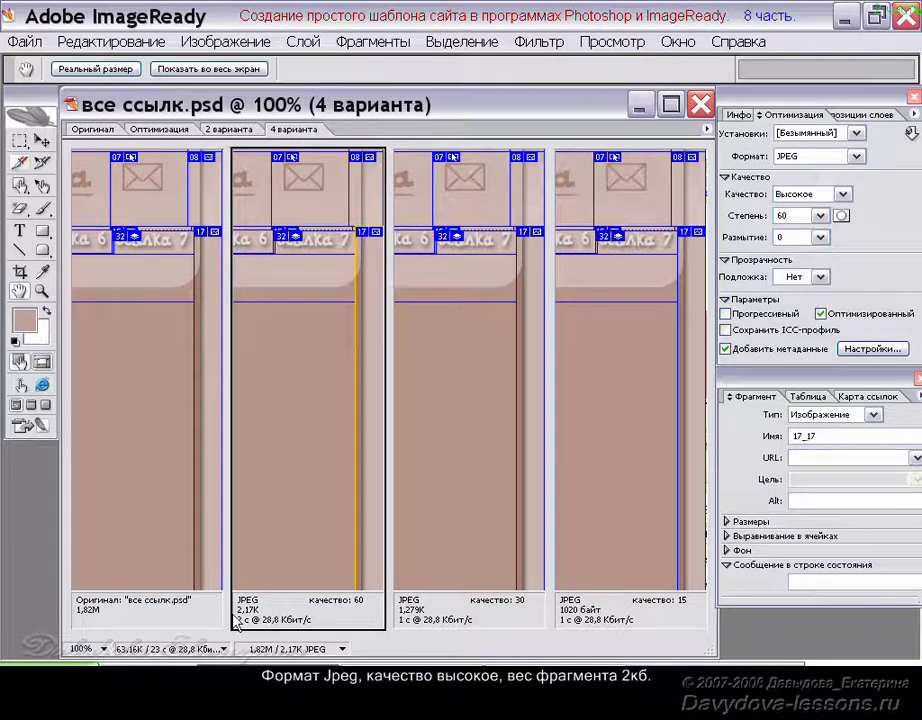
click(856, 156)
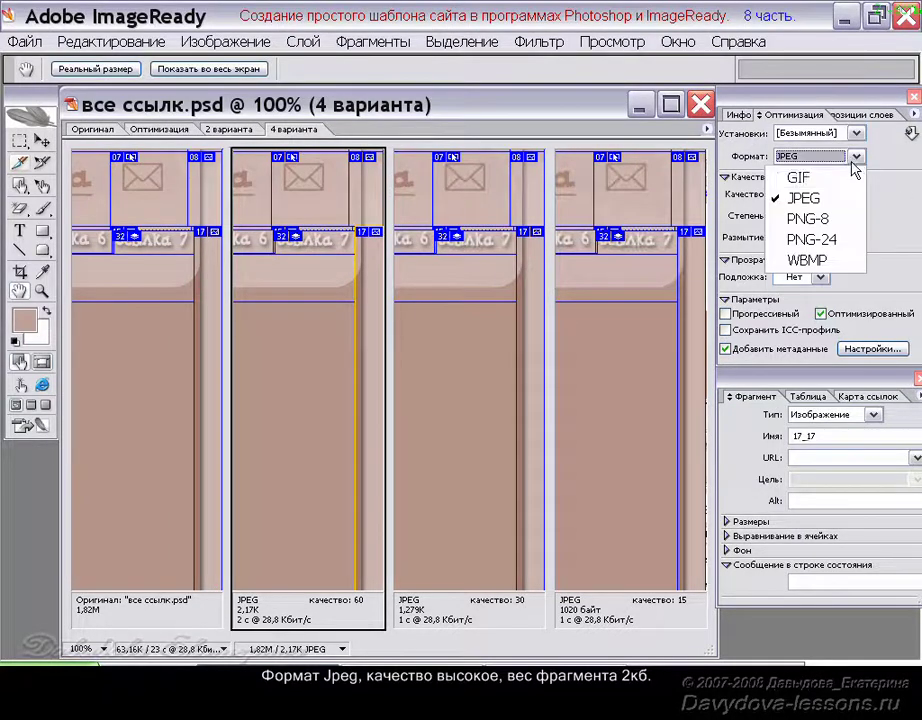
click(848, 178)
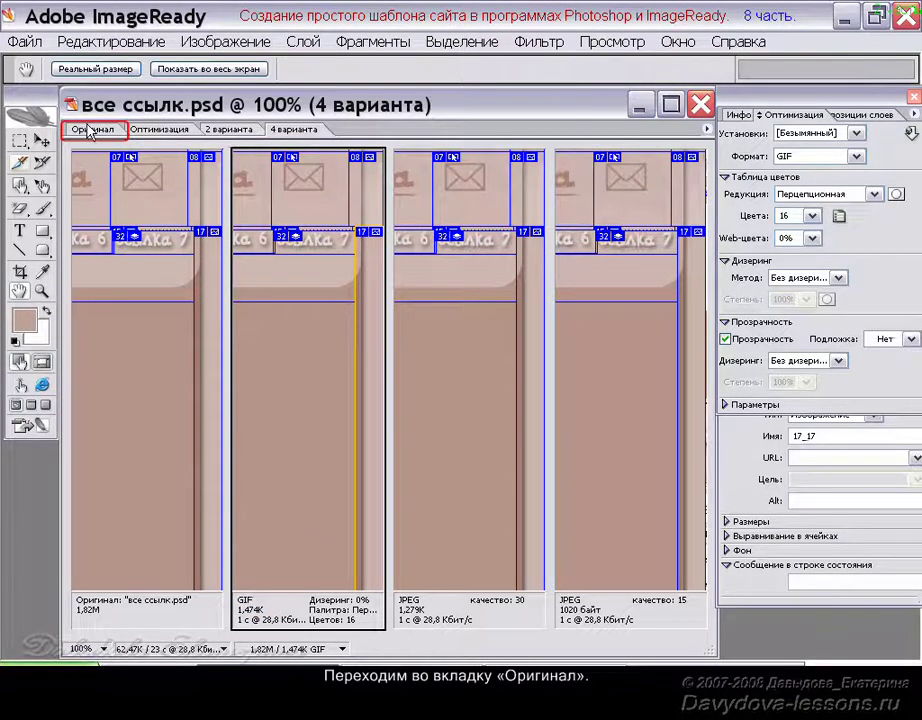
click(93, 129)
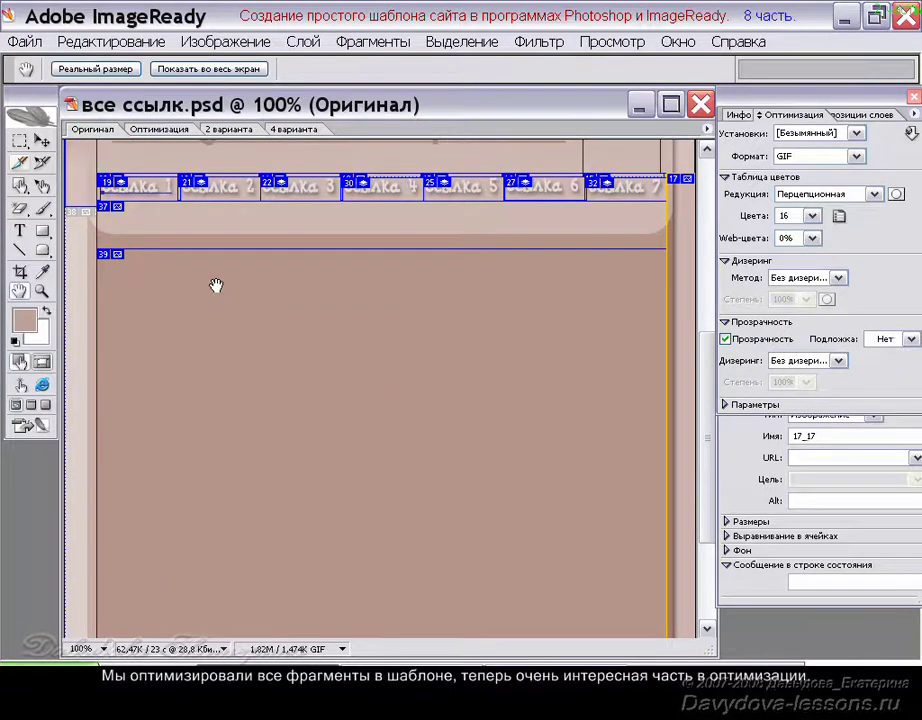
Step: Select the large content slice 39_39 and preview the template in the default browser
scroll(216, 286, up, 4)
scroll(216, 286, up, 1)
scroll(216, 286, up, 3)
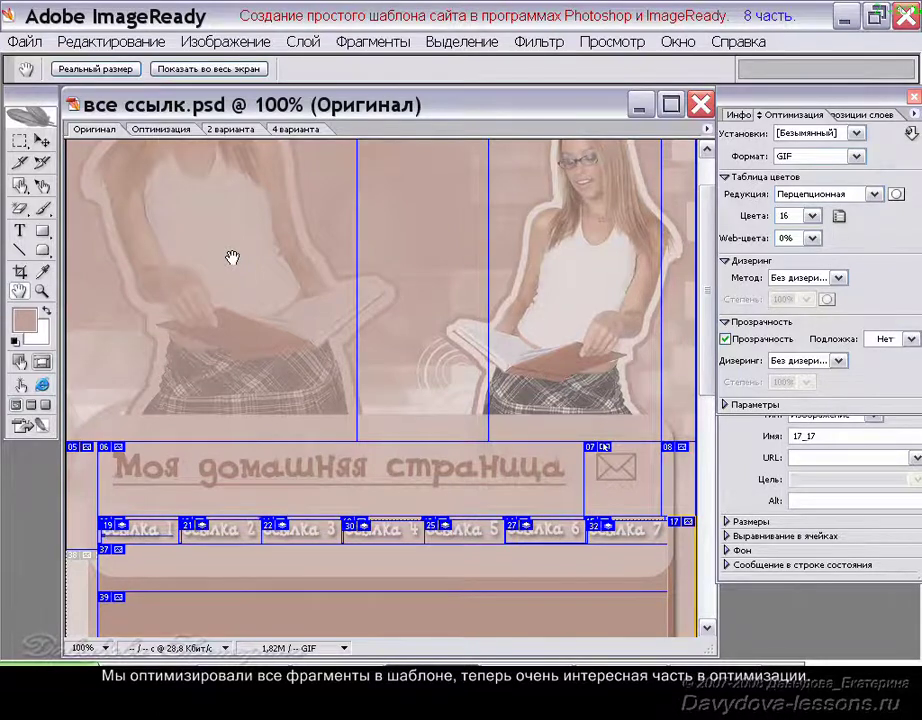
scroll(232, 258, down, 3)
scroll(232, 258, down, 3)
scroll(230, 258, down, 2)
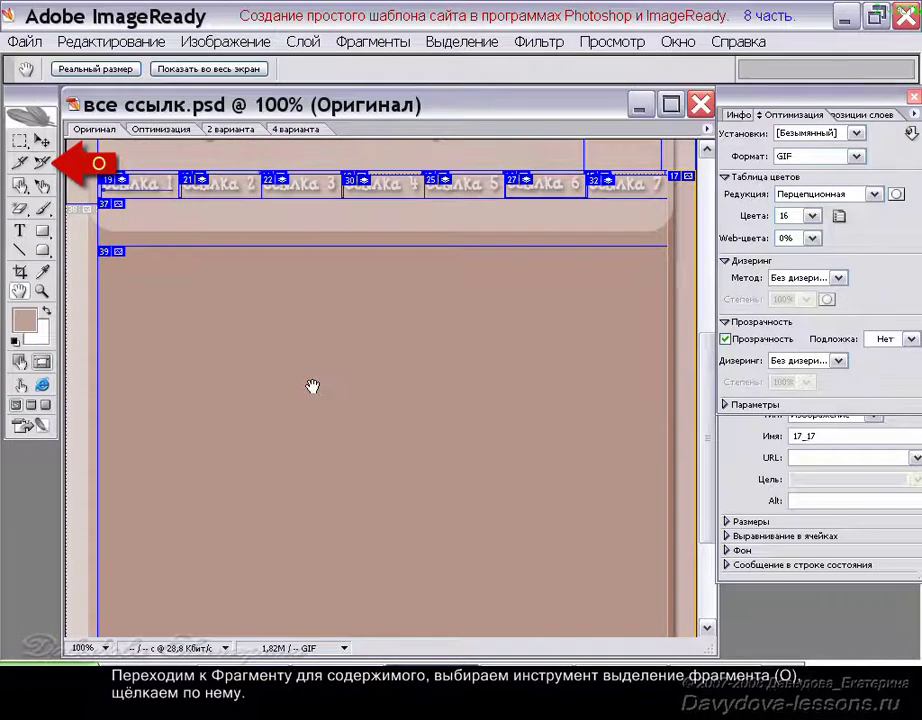
key(o)
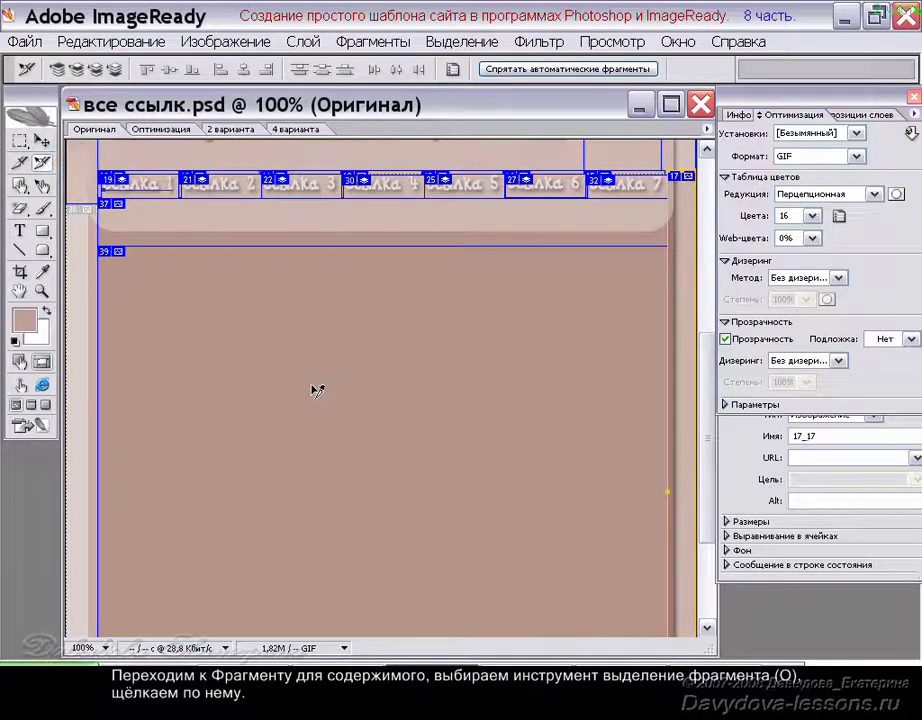
click(316, 390)
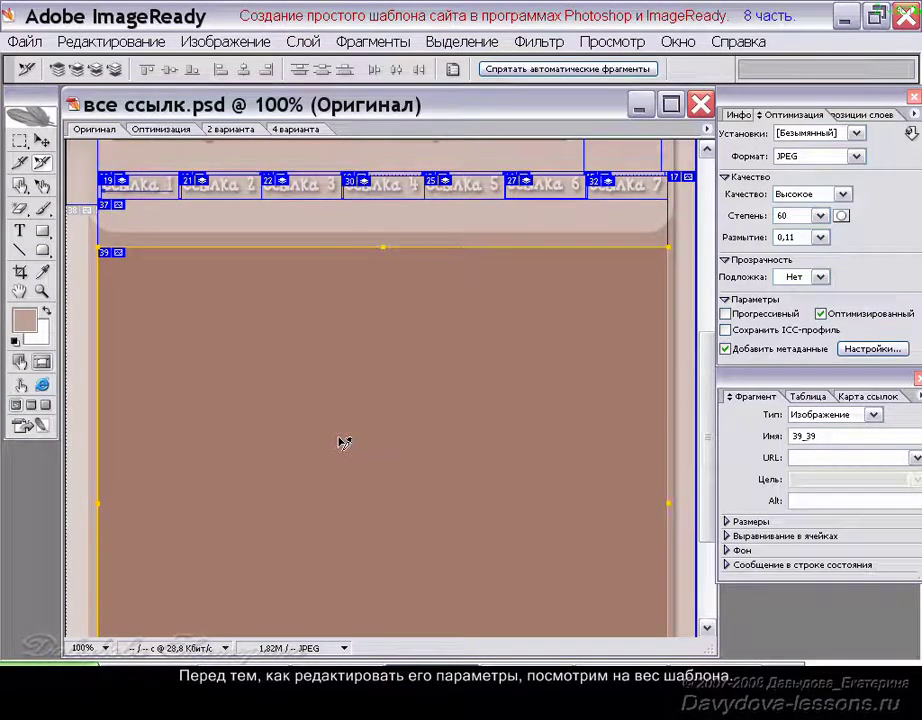
key(ctrl+alt+p)
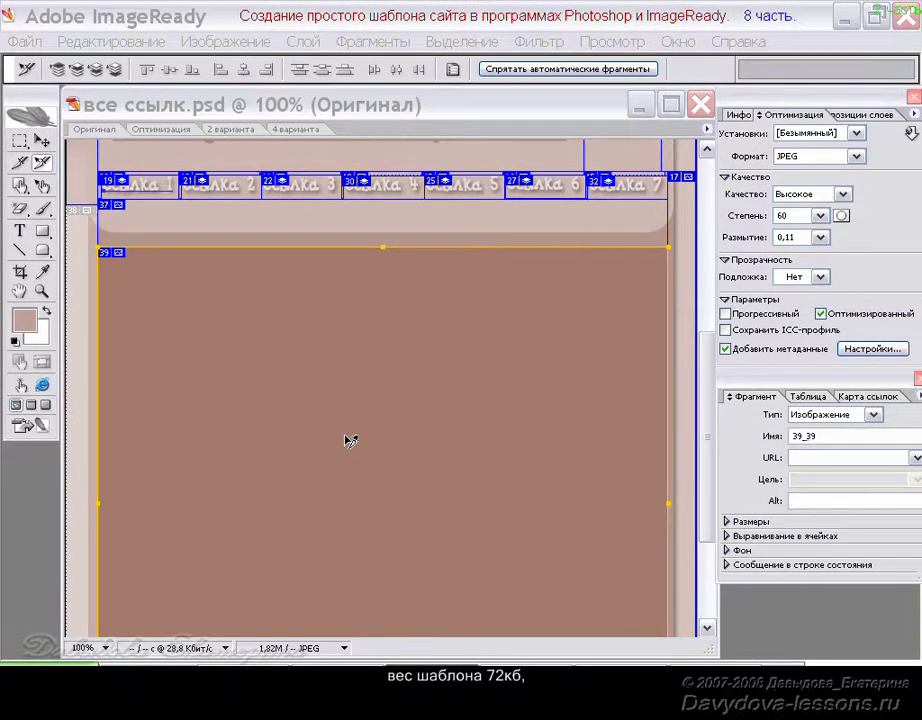
Step: Check the preview report's total size of 72,93K across 55 images, then return to the page top
scroll(398, 446, down, 10)
scroll(398, 446, down, 3)
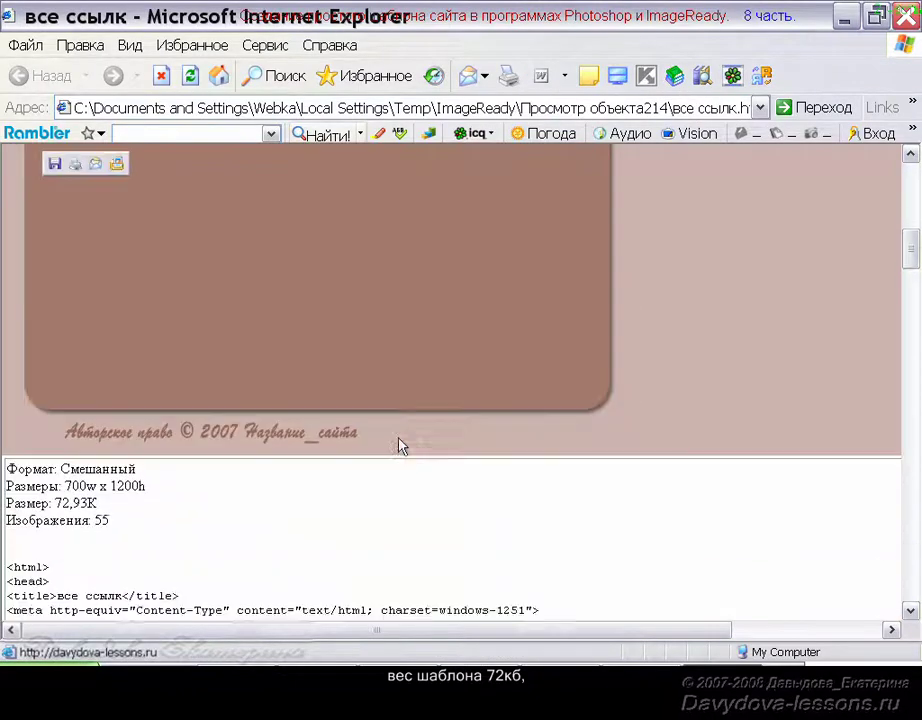
scroll(398, 446, down, 4)
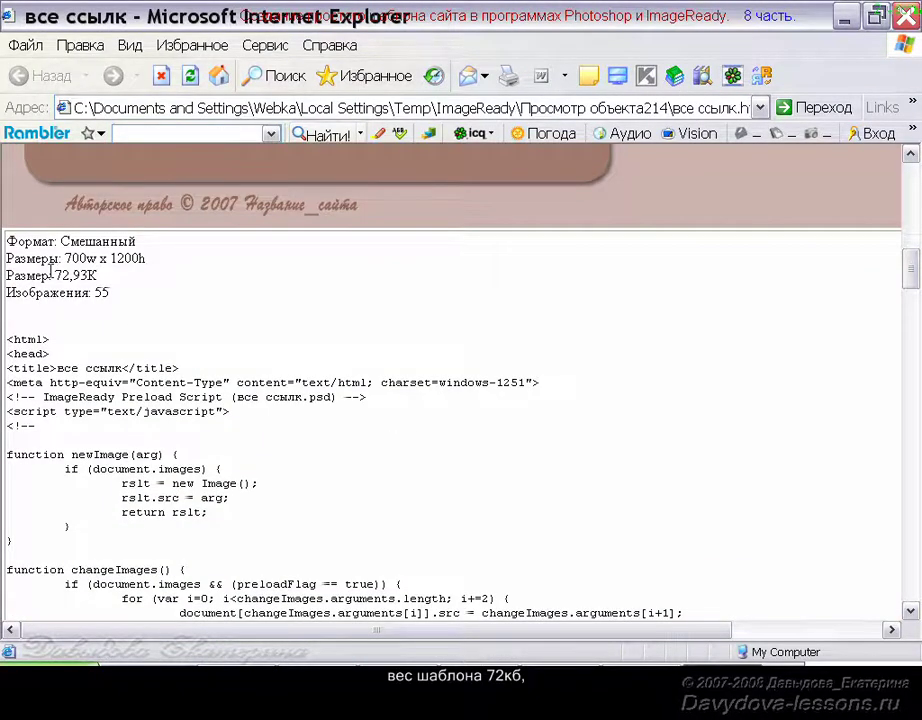
drag(55, 275, 103, 275)
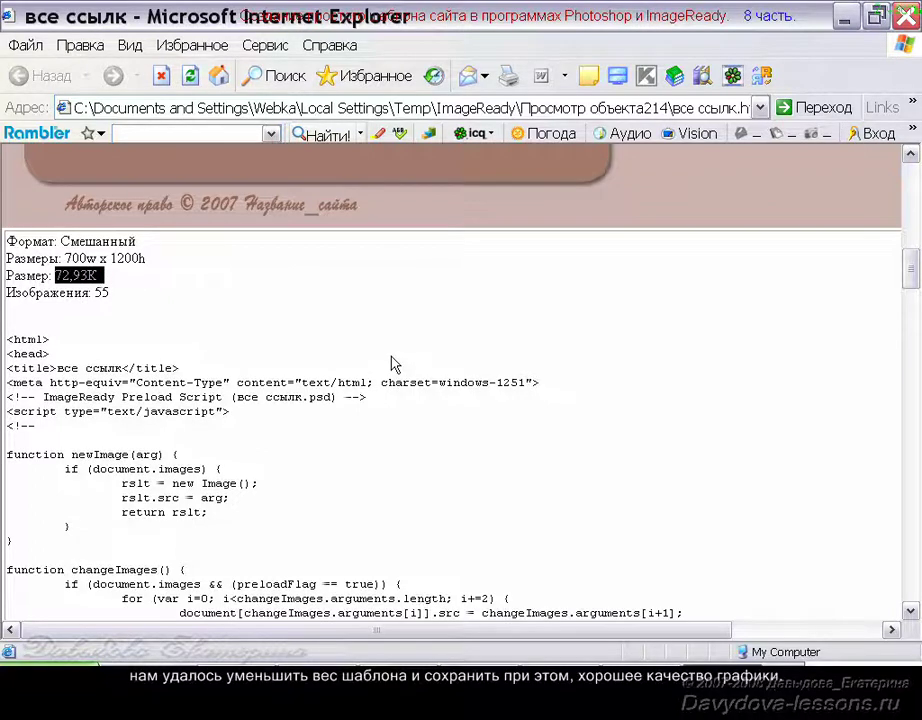
scroll(540, 466, up, 5)
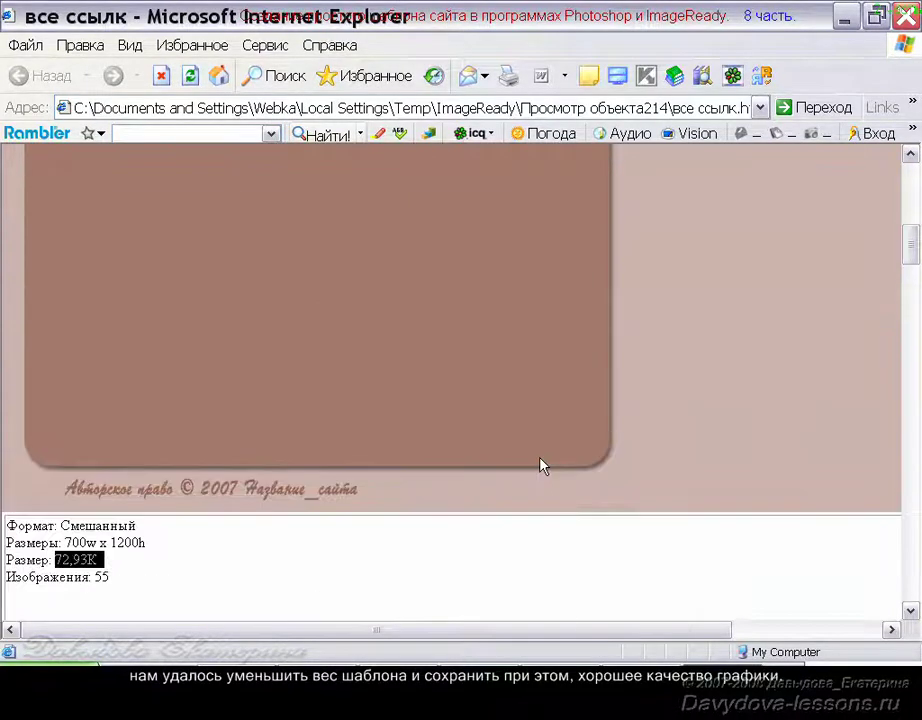
scroll(540, 466, up, 5)
scroll(540, 466, up, 6)
scroll(540, 466, up, 2)
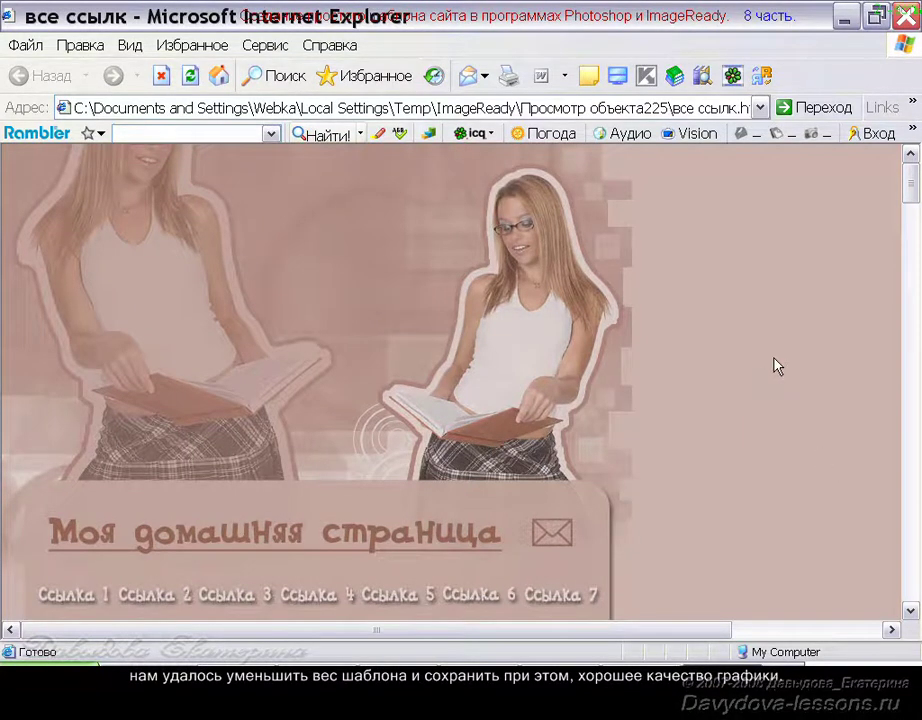
Step: Close the browser preview and show the Web Content palette
click(906, 16)
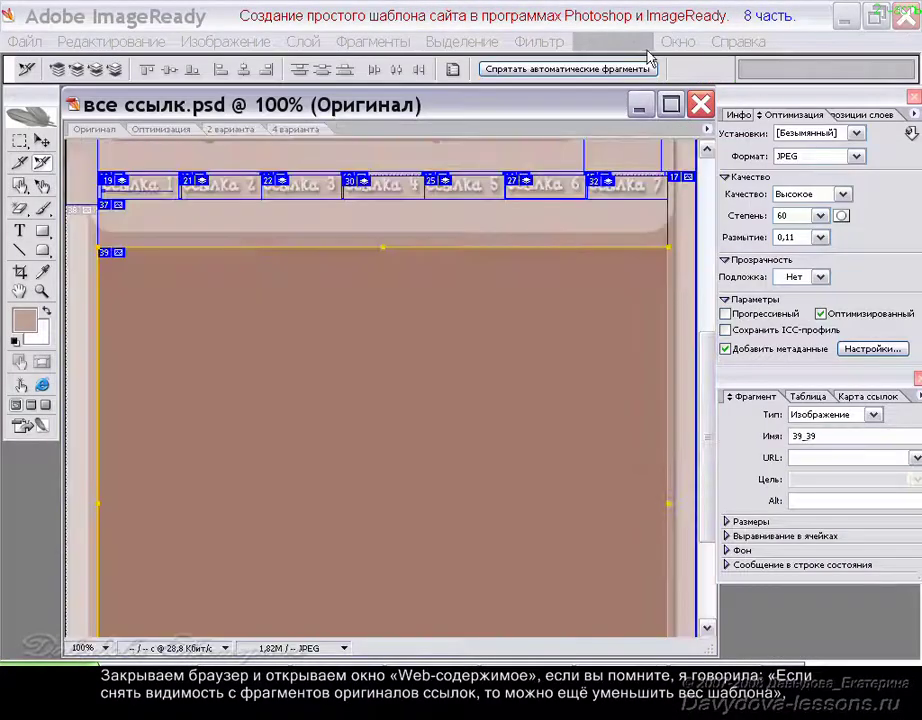
click(676, 41)
click(672, 115)
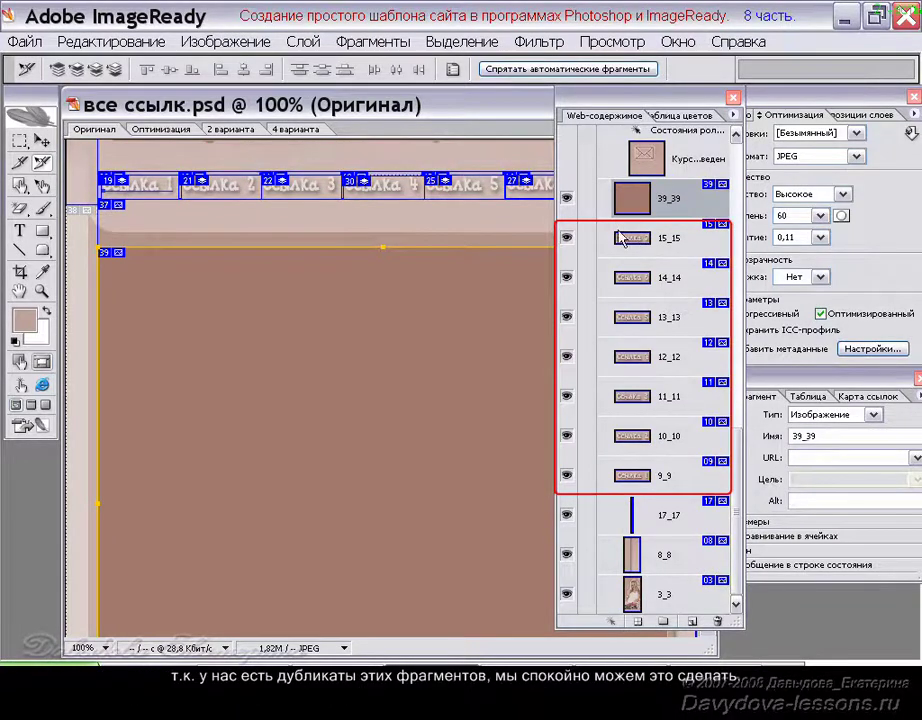
Step: Hide duplicate link slices 15 through 9 and preview the page in the browser again
click(566, 240)
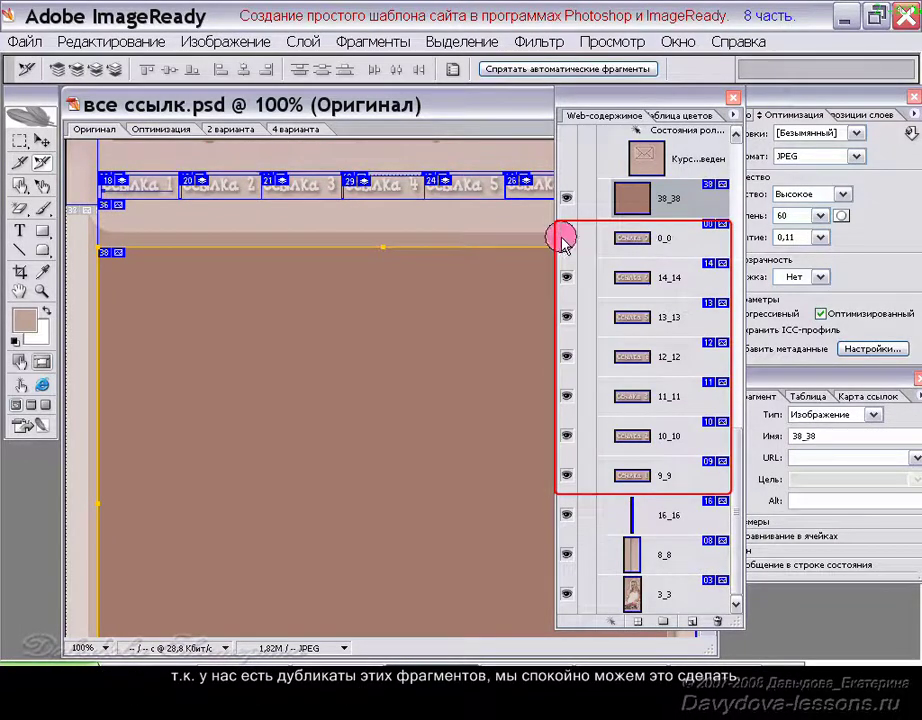
click(566, 277)
click(566, 317)
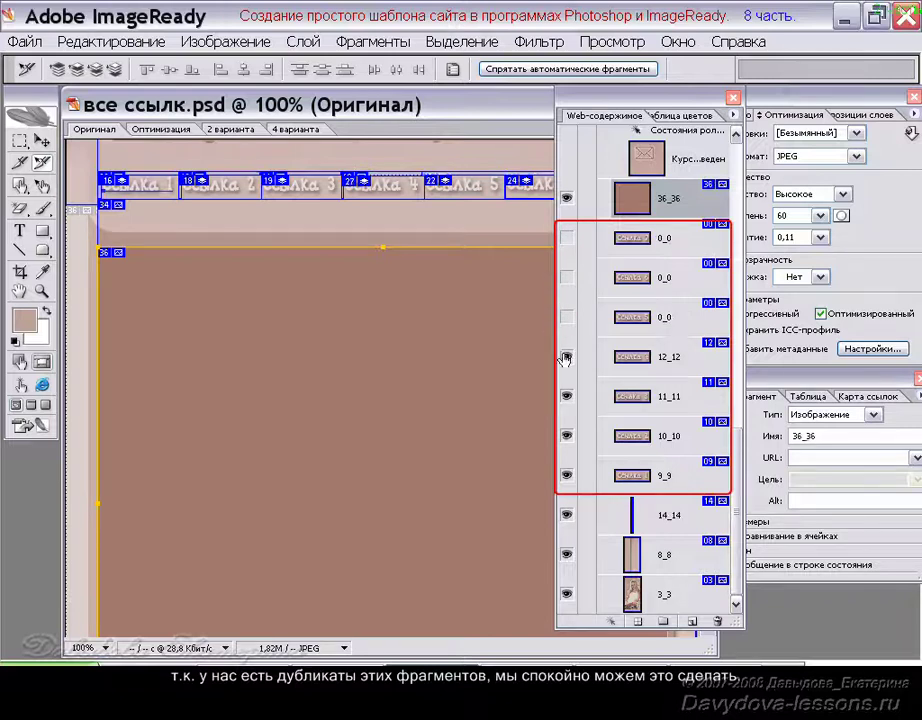
click(566, 356)
click(566, 396)
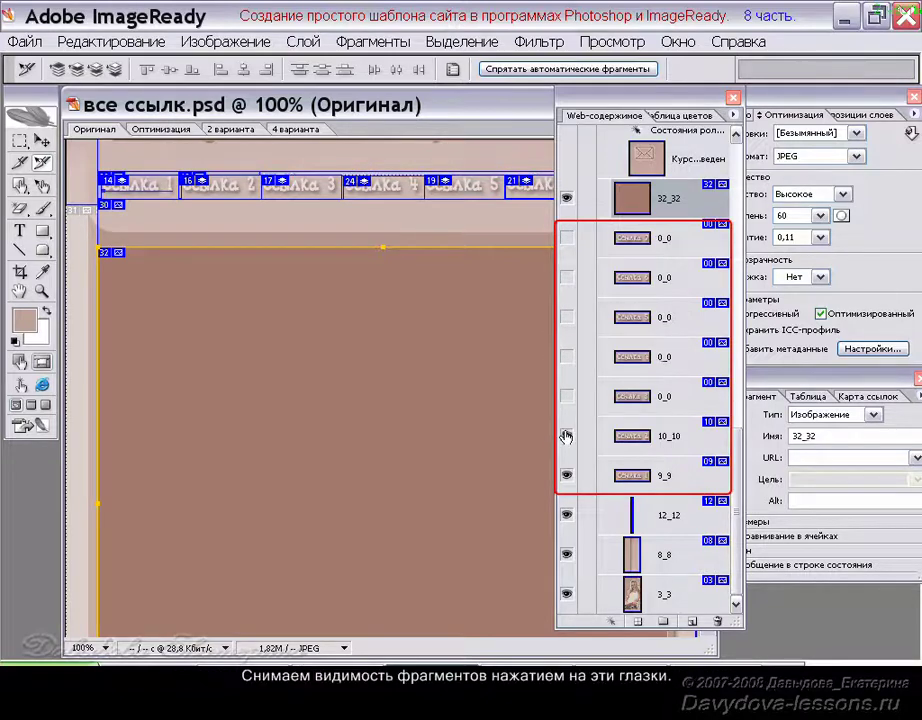
click(566, 436)
click(566, 476)
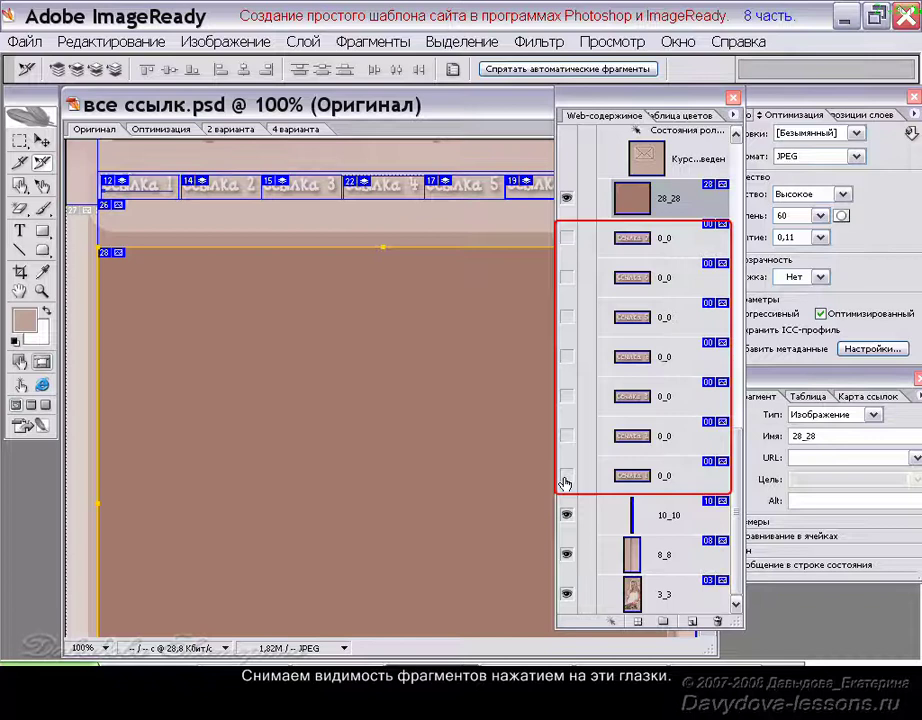
click(42, 387)
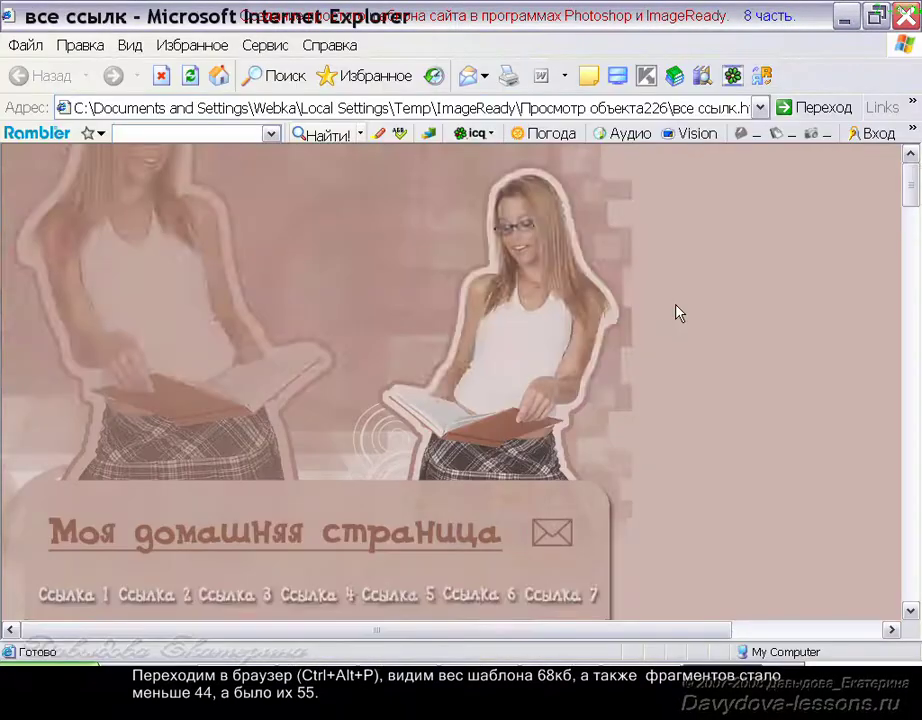
Step: Confirm the preview report shows 68,81K page size and 44 images
scroll(679, 313, down, 5)
scroll(675, 312, down, 8)
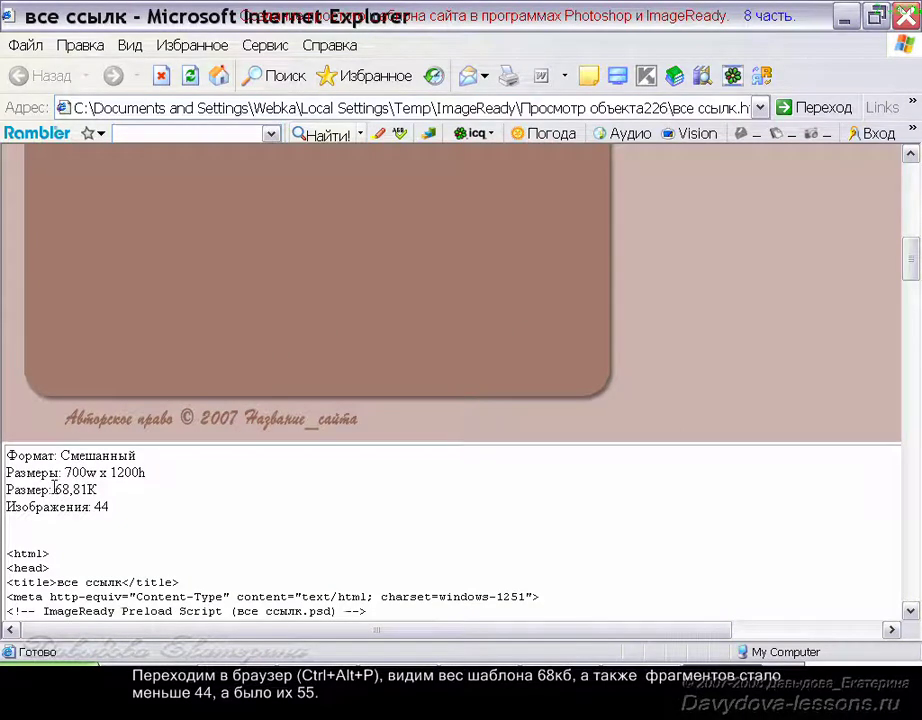
drag(53, 489, 99, 489)
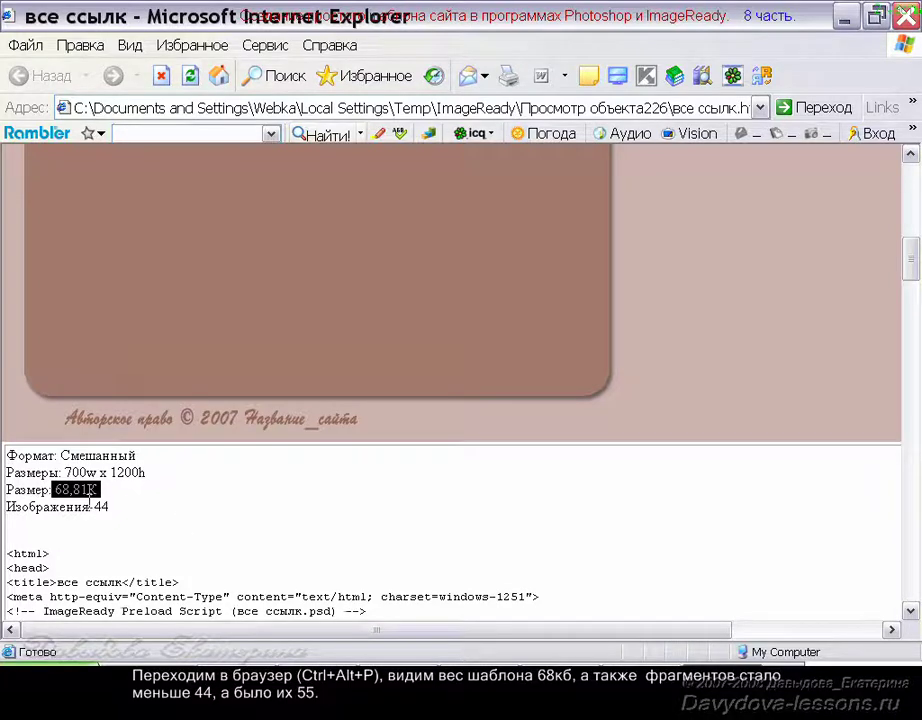
drag(91, 507, 111, 507)
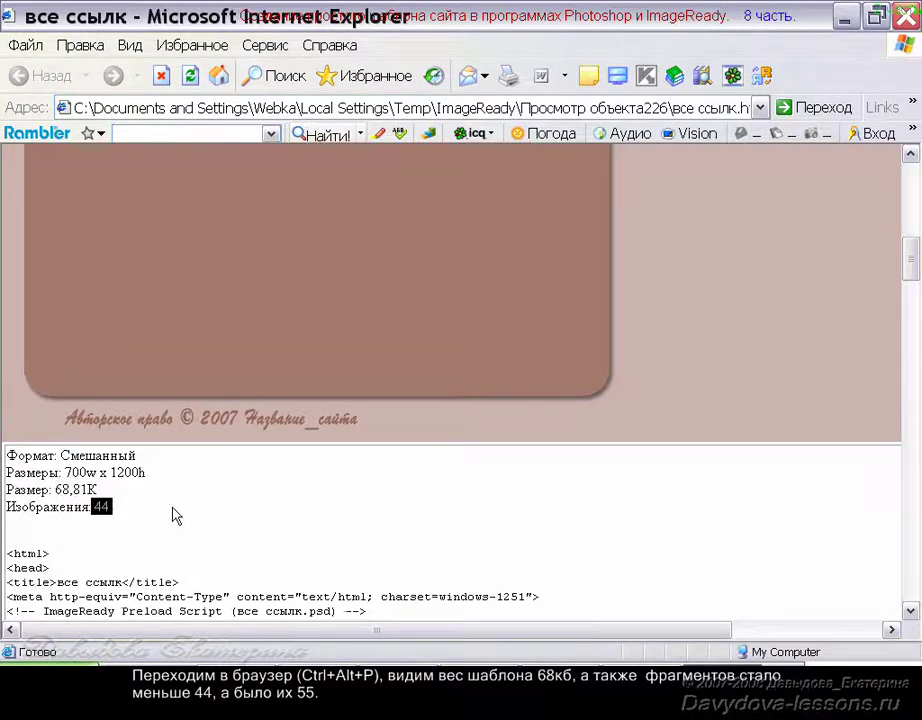
Step: Test a link's rollover at the page top, then close Internet Explorer
scroll(344, 556, up, 4)
scroll(340, 556, up, 2)
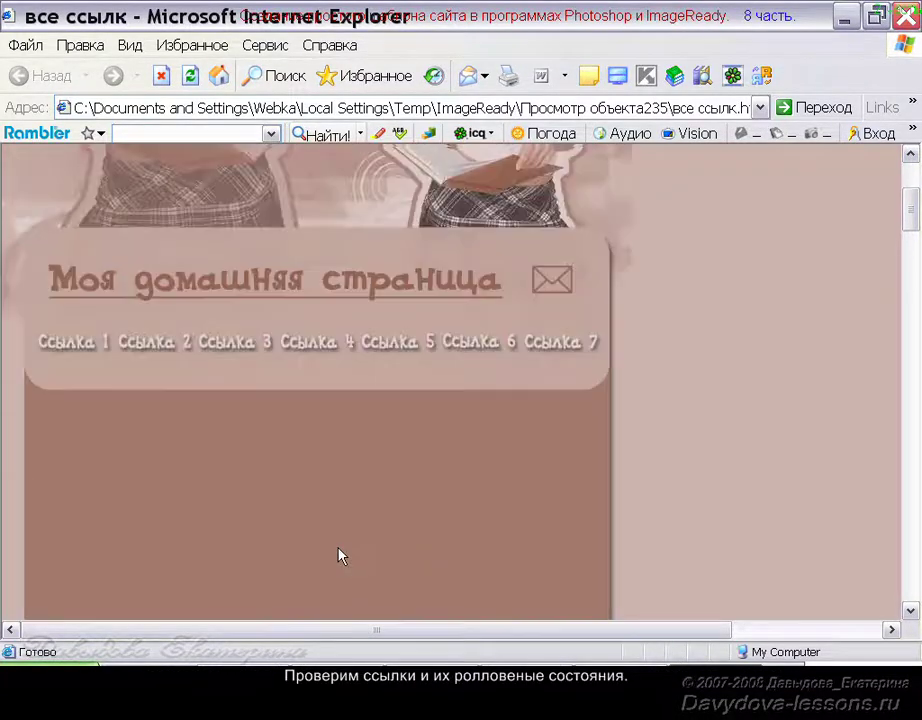
scroll(338, 555, up, 2)
click(64, 598)
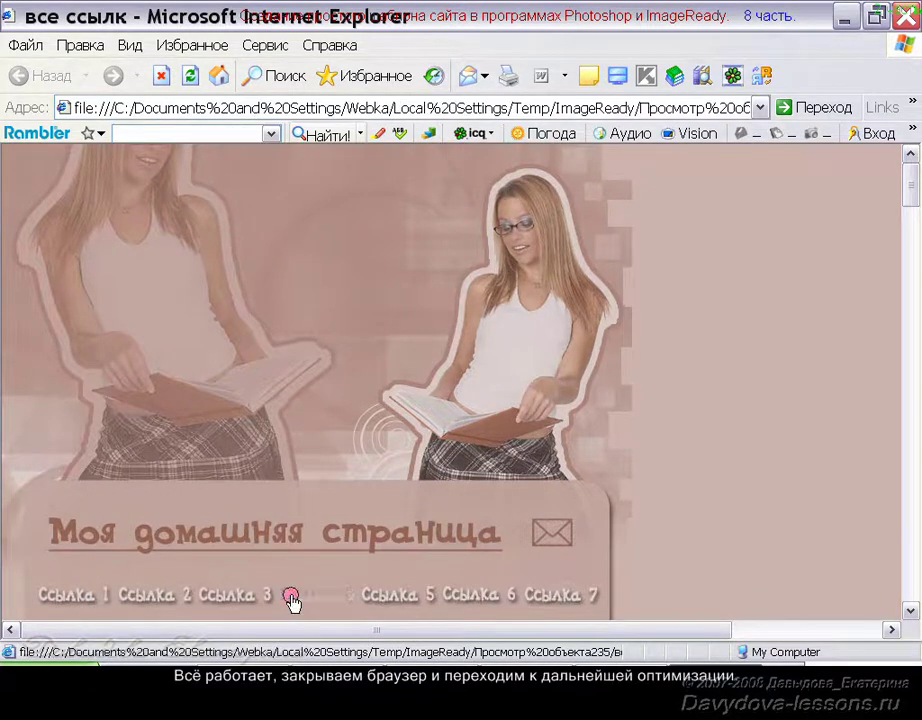
click(906, 16)
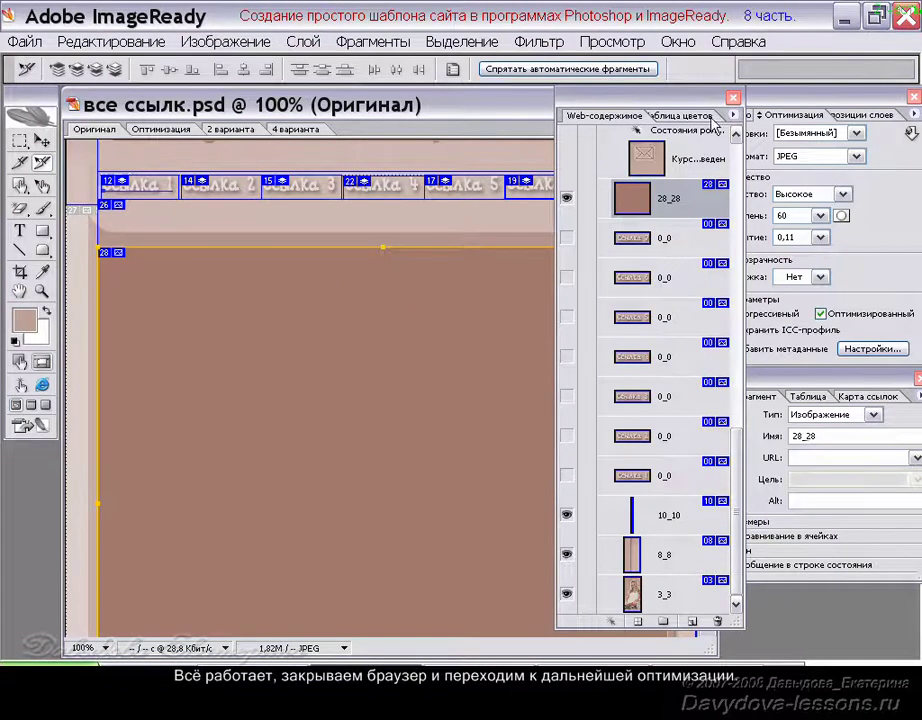
Step: Close the Web Content palette to reveal the full page layout
click(734, 102)
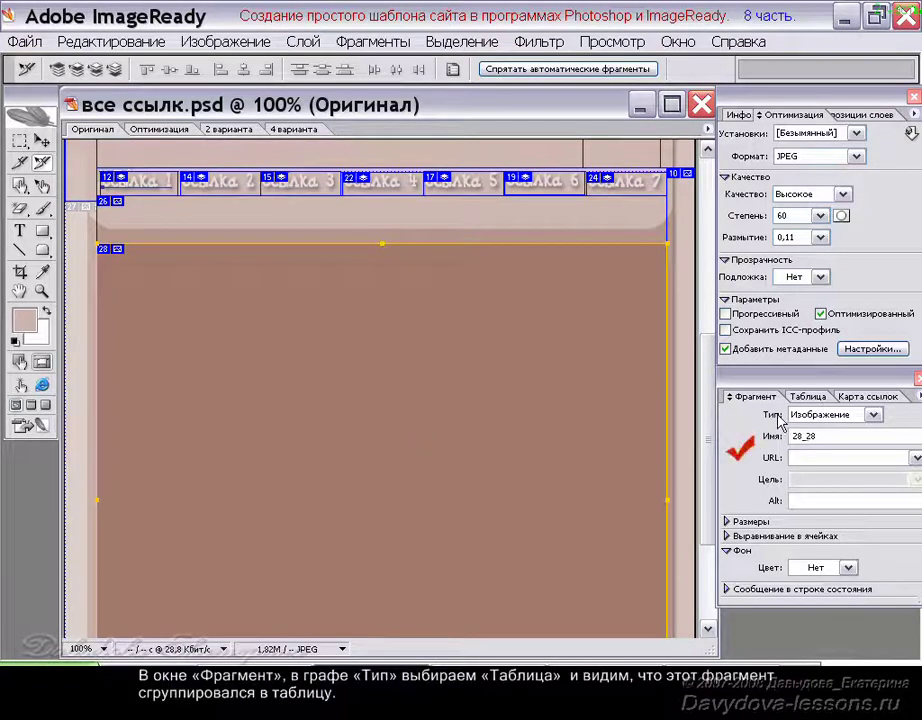
Step: Set content slice 28's type to Table in the Slice palette
click(873, 414)
click(869, 478)
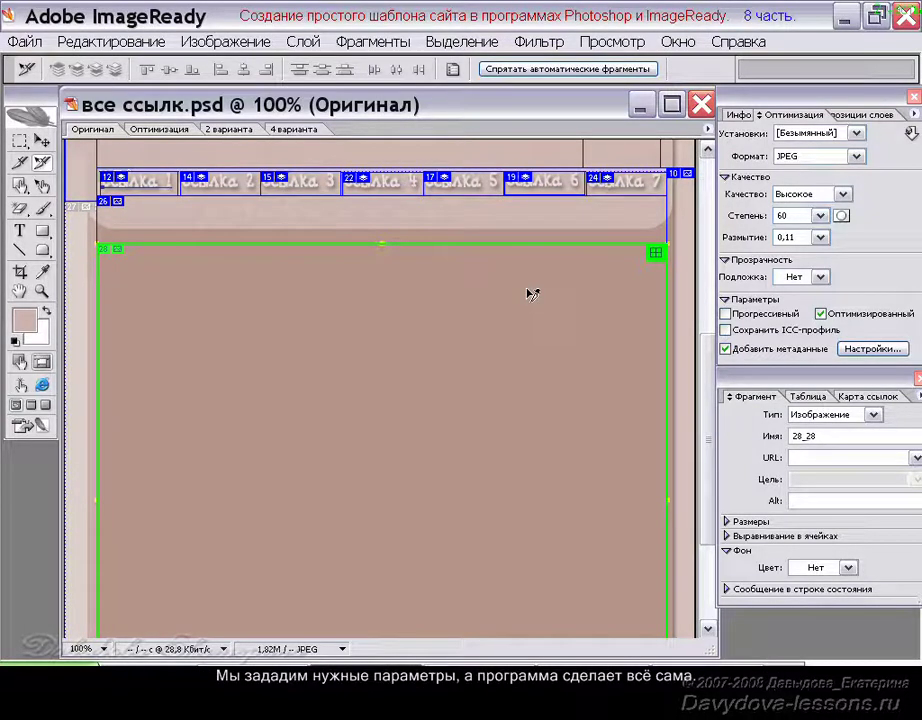
click(528, 350)
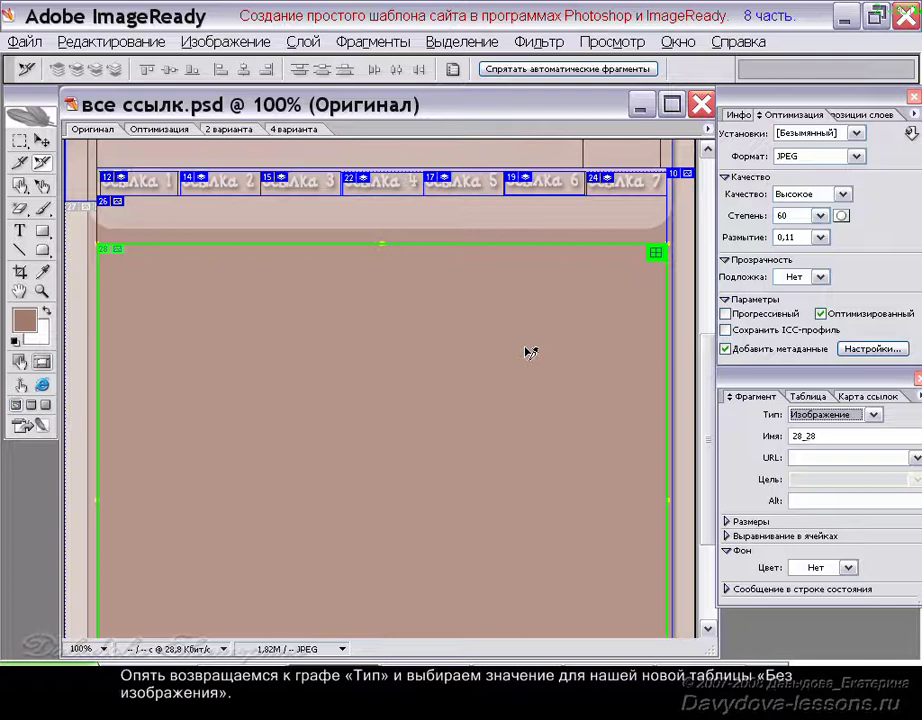
Step: Make the content slice a No Image slice with HTML text enabled
click(876, 418)
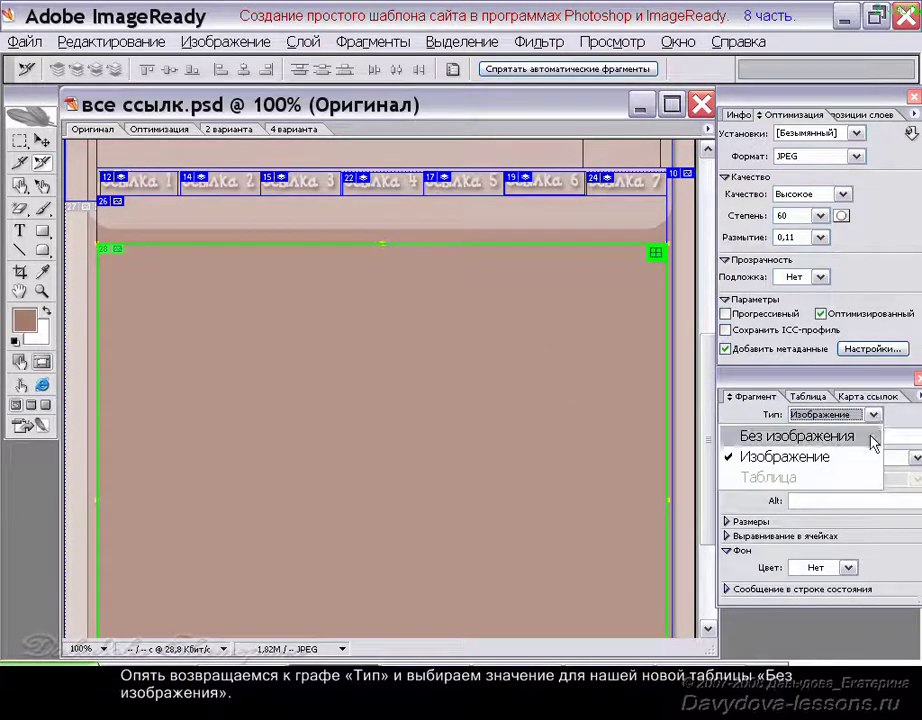
click(872, 440)
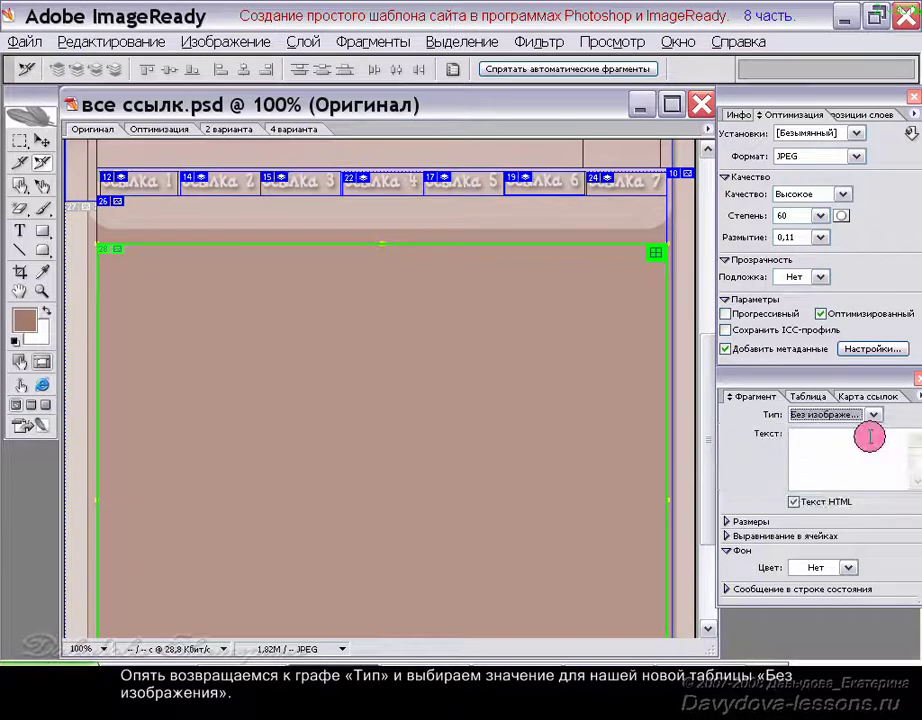
click(805, 436)
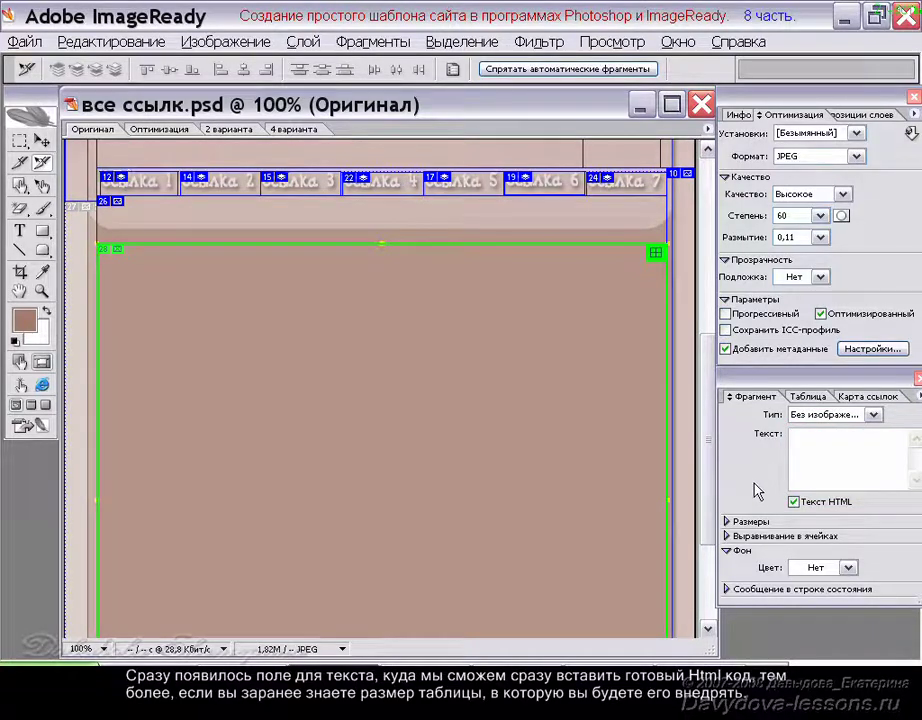
Step: Keep the slice dimensions in pixels and horizontal and vertical cell alignment at Default
click(727, 521)
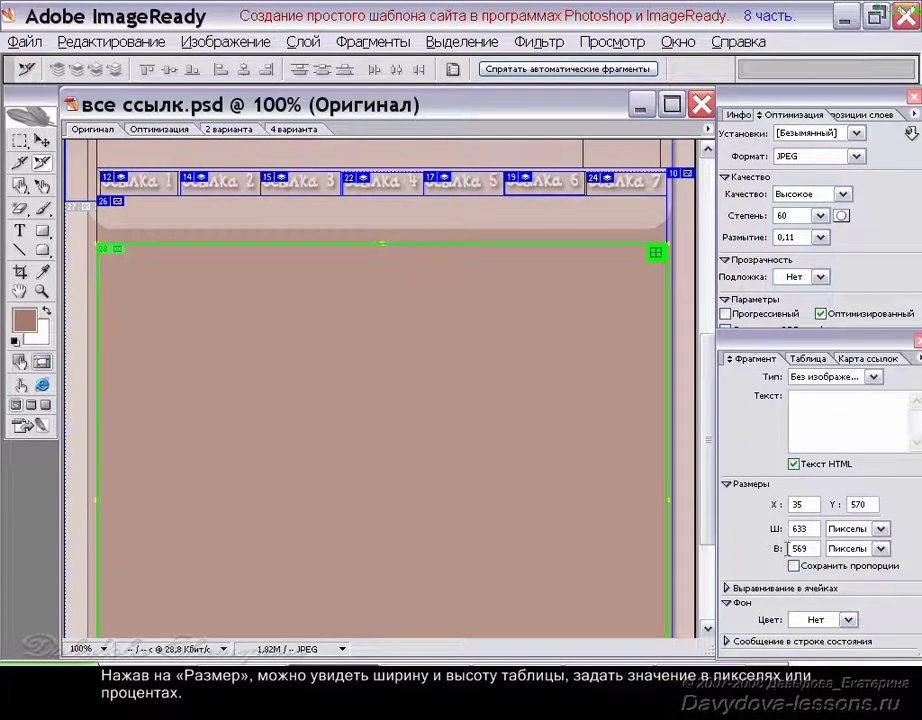
click(881, 530)
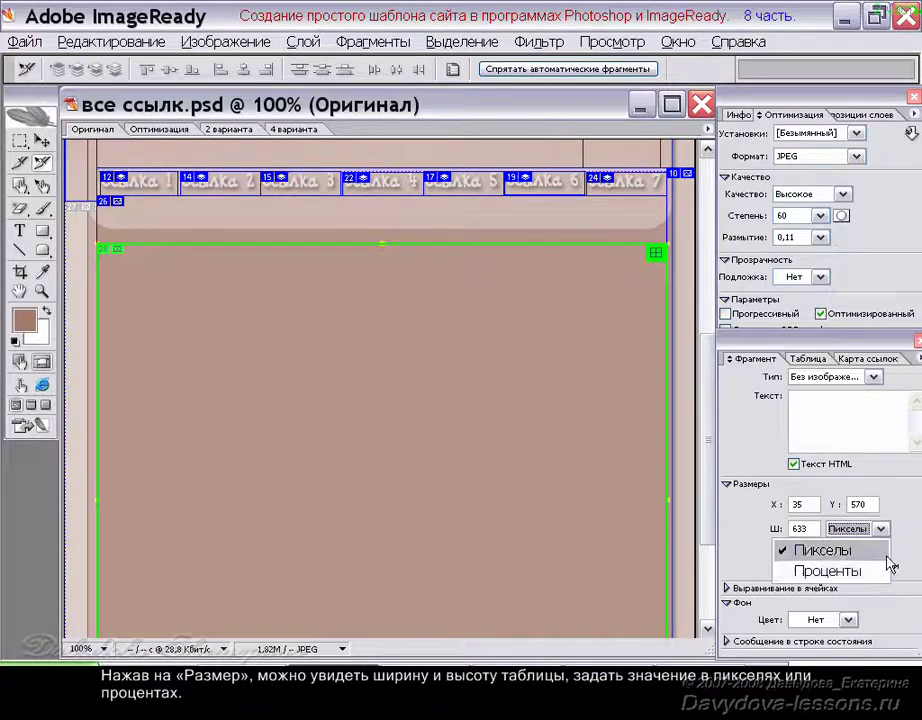
click(880, 551)
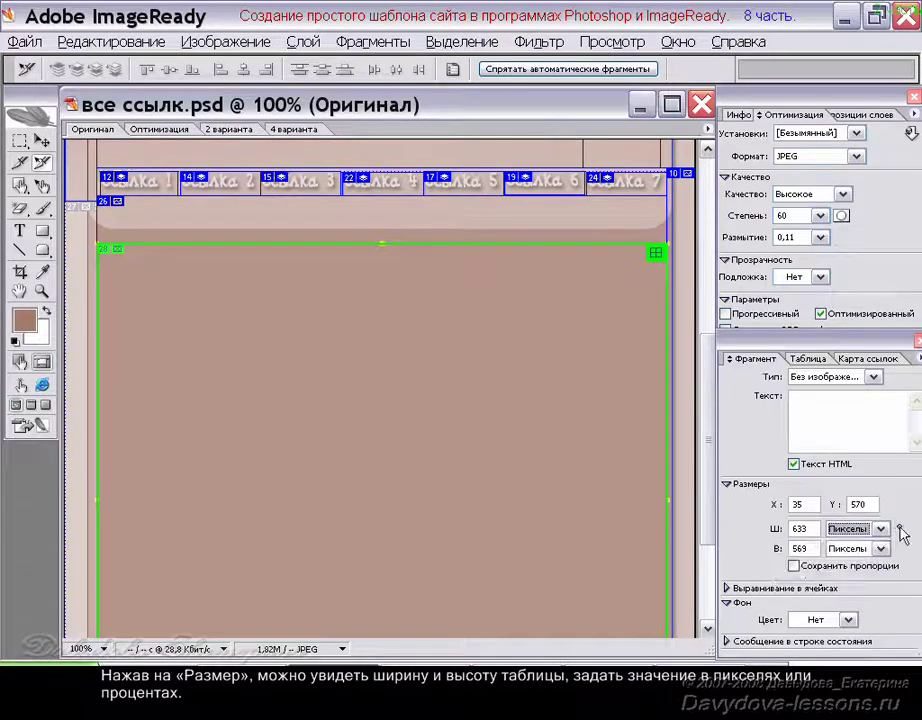
click(728, 588)
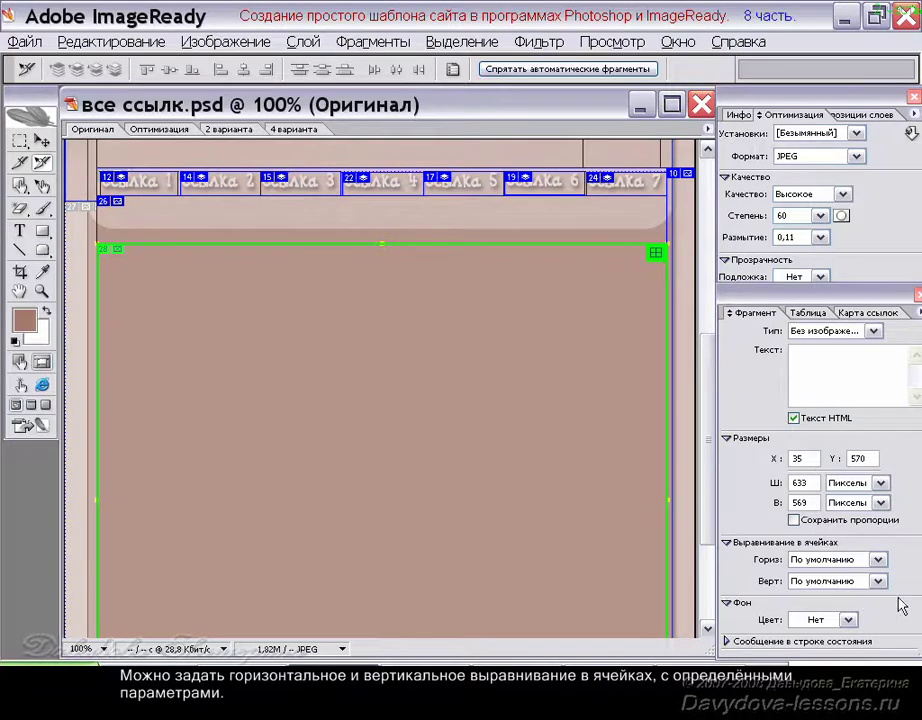
key(z)
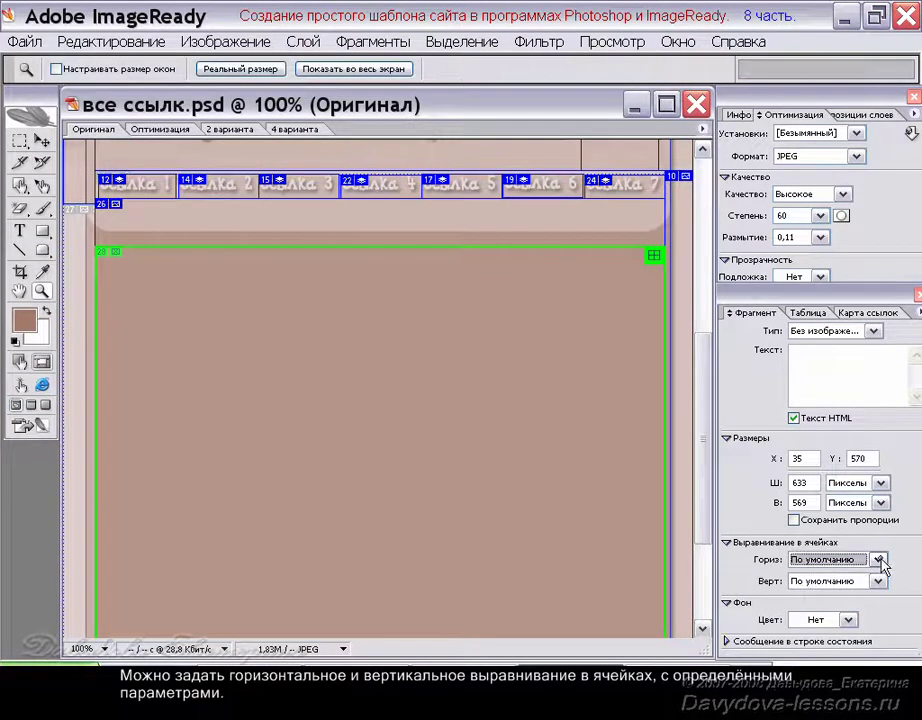
click(877, 559)
click(862, 698)
click(878, 582)
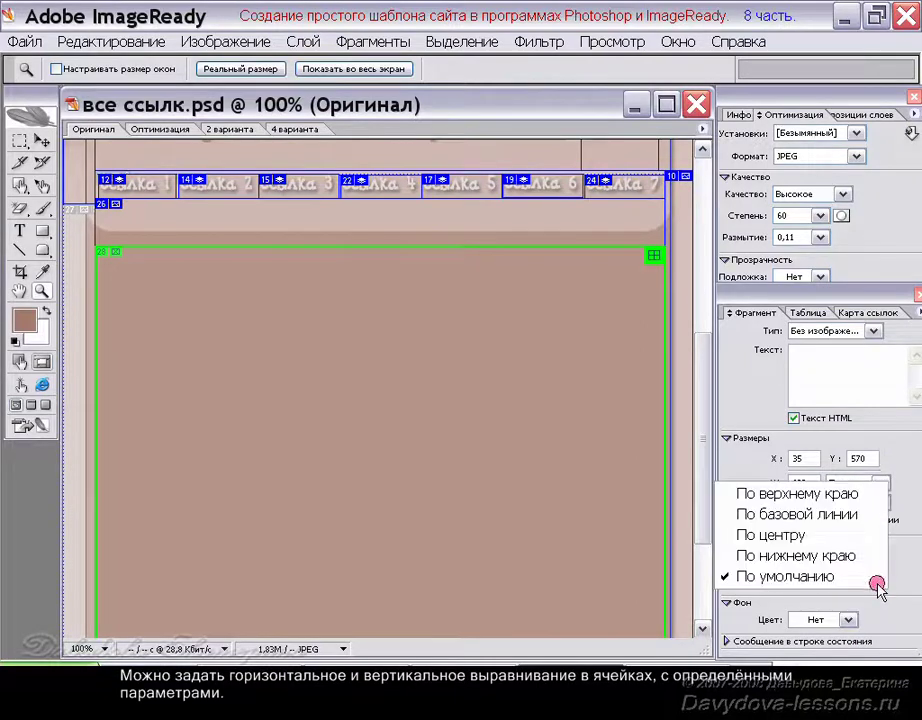
click(879, 580)
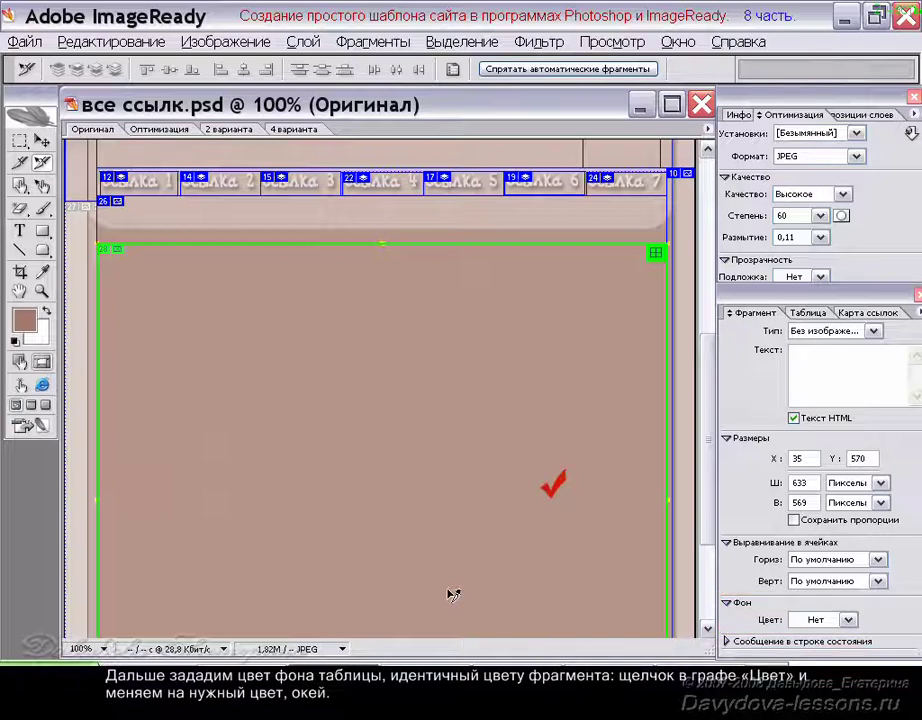
Step: Set the table's background colour to brown B57A6E
click(838, 619)
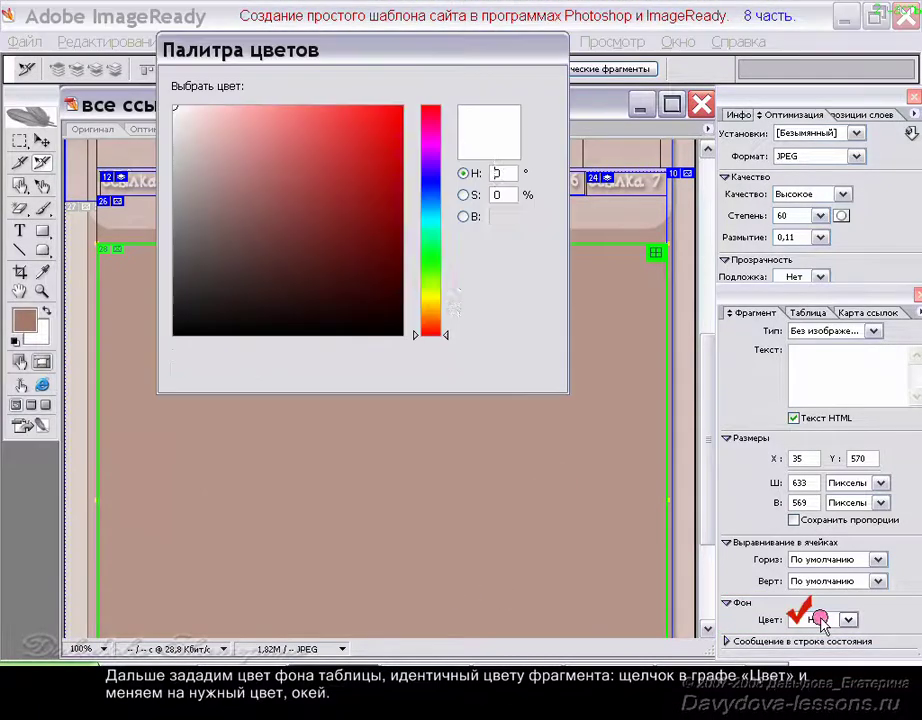
double_click(492, 310)
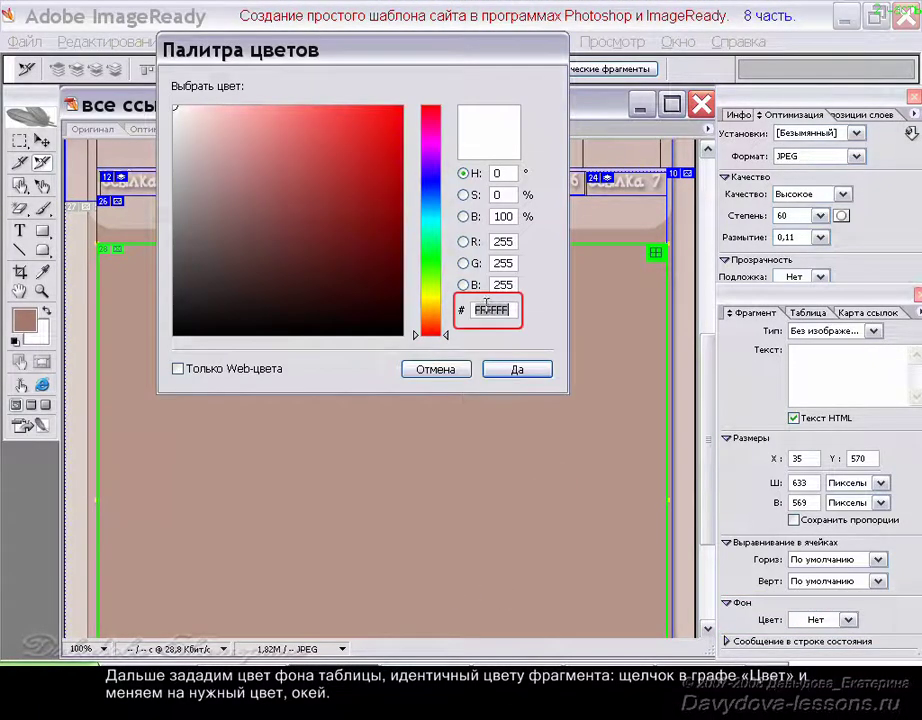
text(B57A6E)
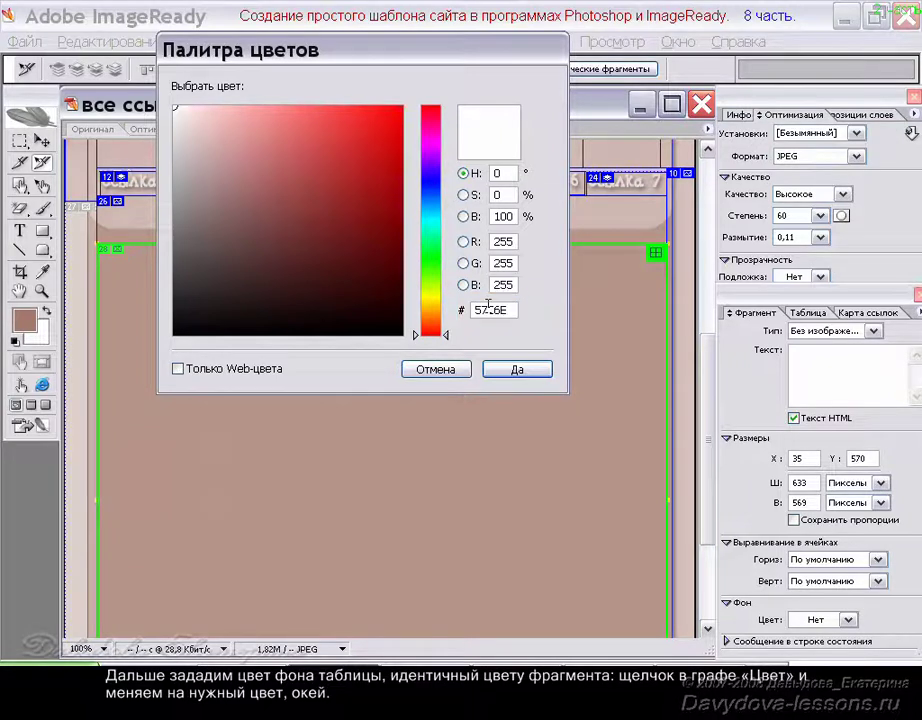
click(514, 370)
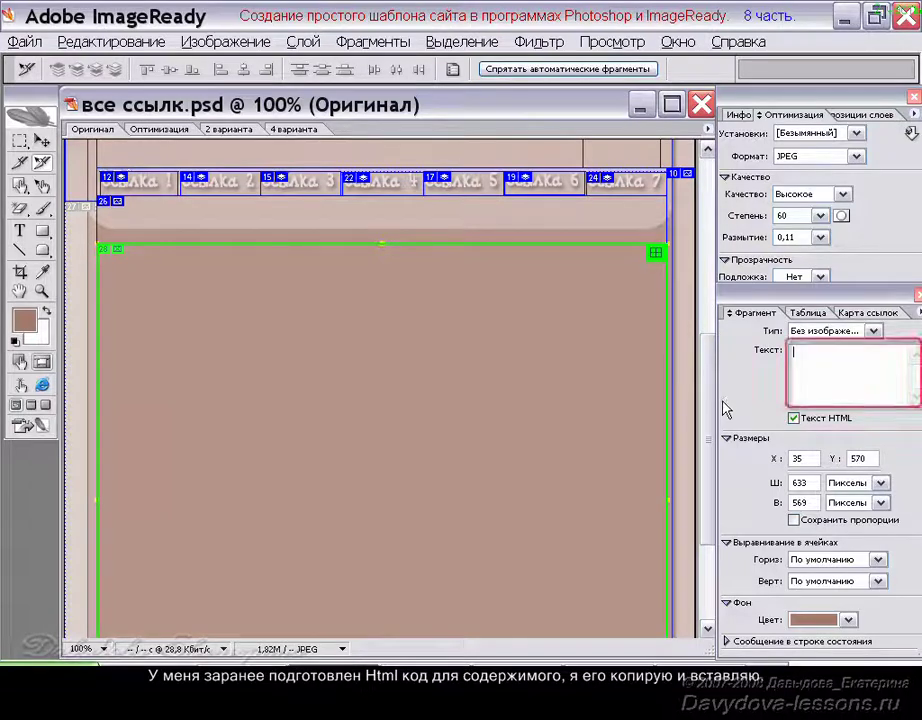
Step: Paste the prepared HTML content, rename the table ID to Contents, and preview in the browser
key(ctrl+v)
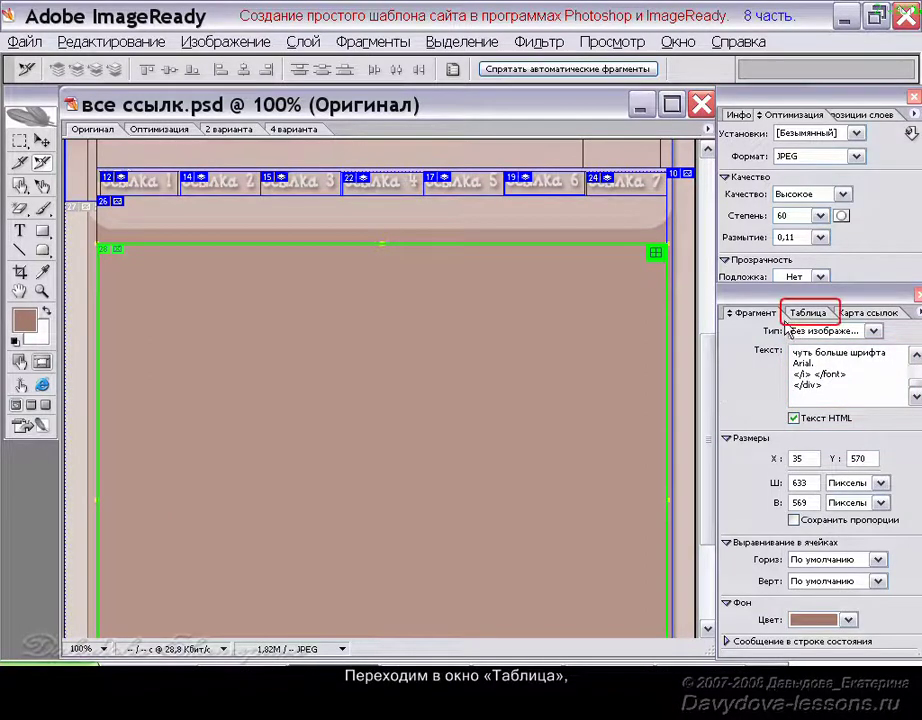
click(800, 315)
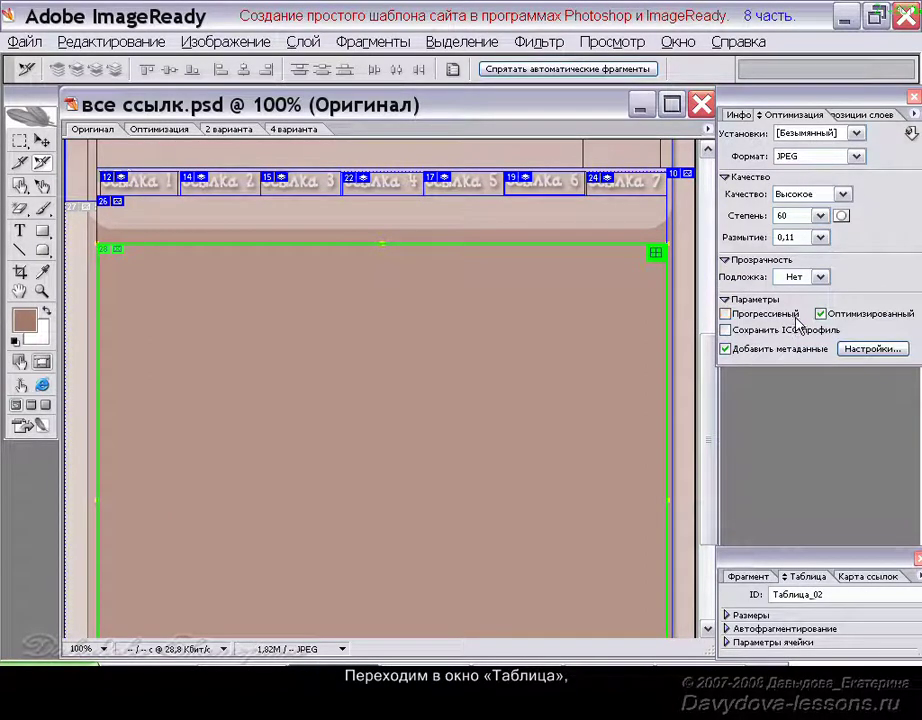
drag(840, 548, 828, 383)
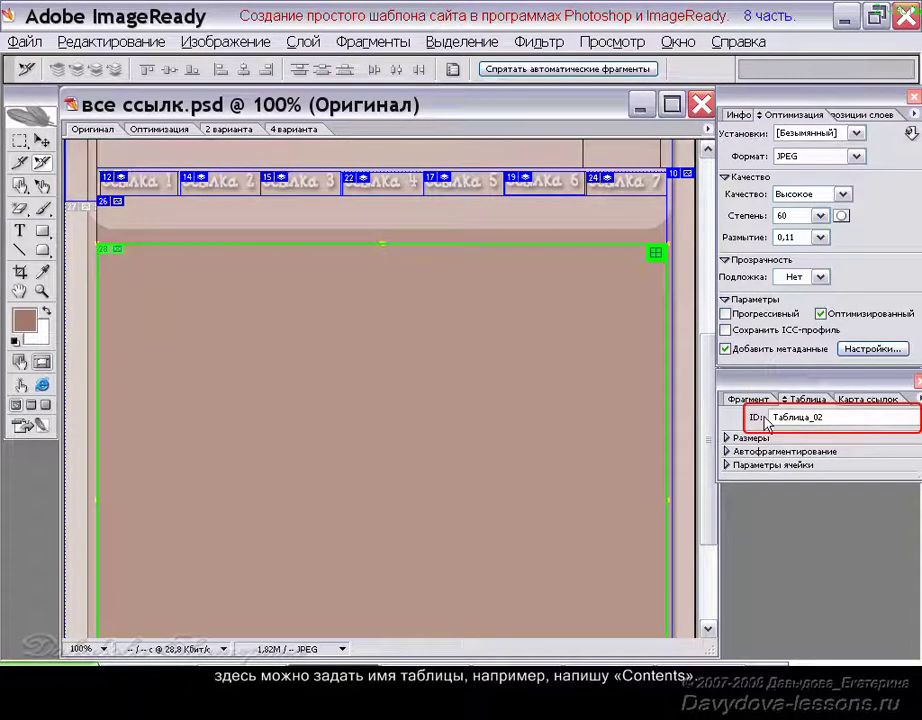
drag(838, 417, 752, 420)
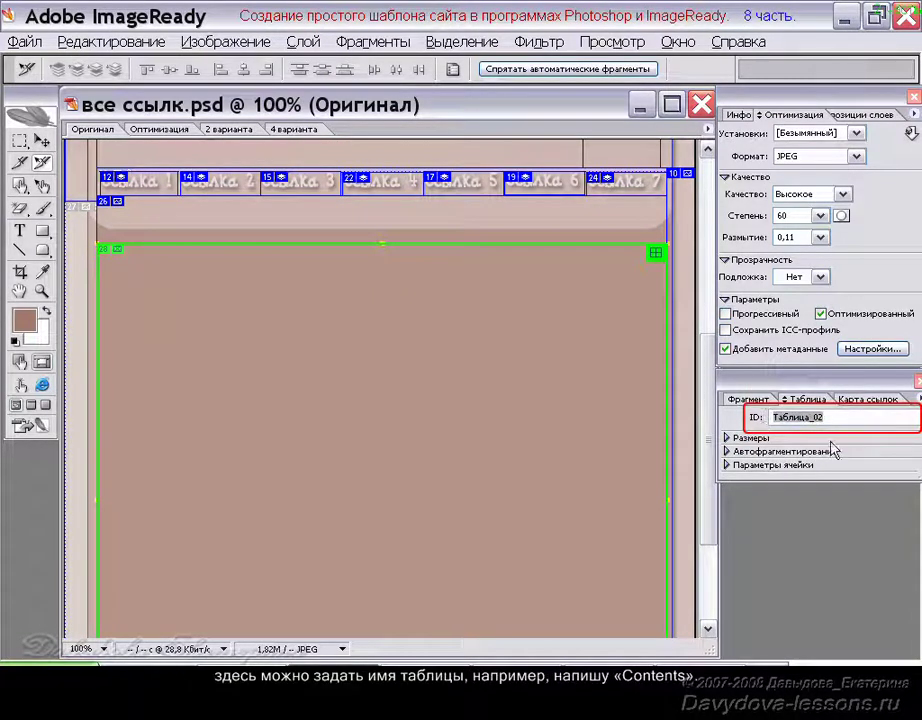
text(Contents)
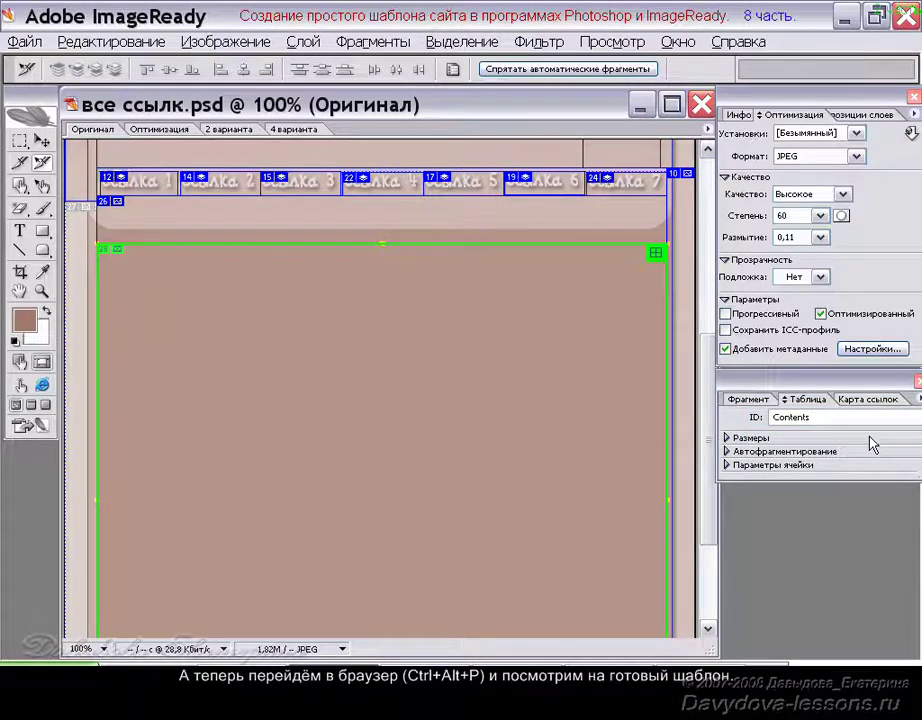
key(ctrl+alt+p)
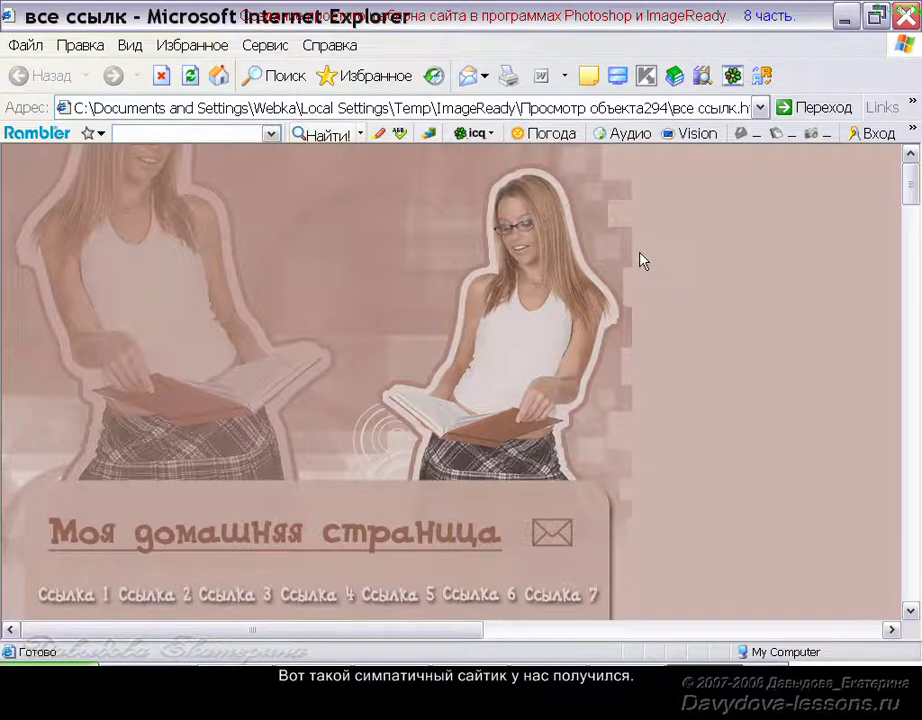
Step: Scroll the preview page, highlight the 64,29K total size, and scroll into the generated HTML source
scroll(779, 223, down, 1)
scroll(779, 223, down, 1)
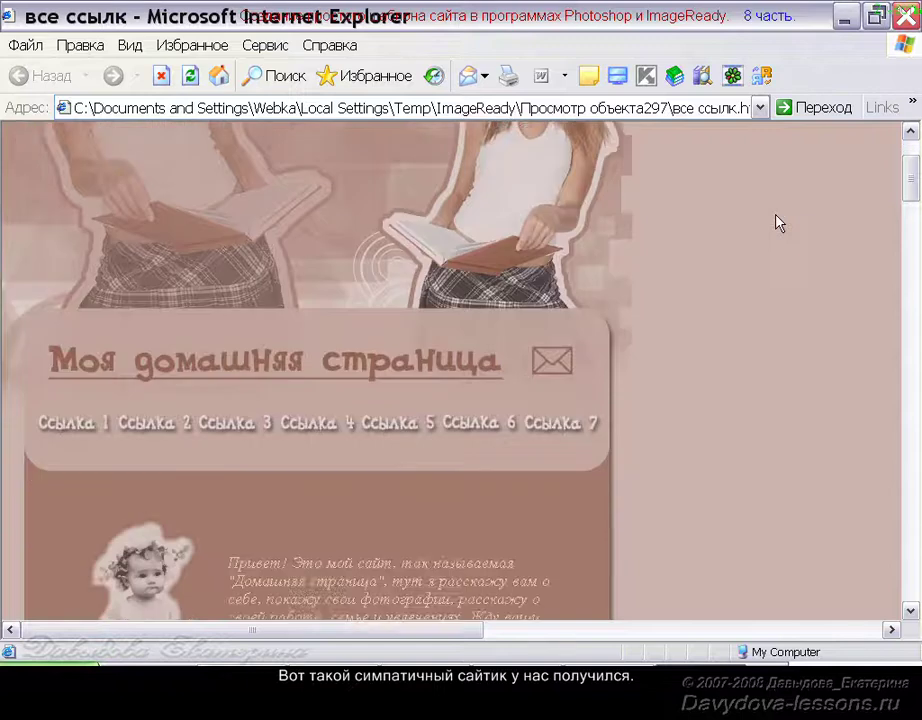
scroll(779, 223, down, 2)
scroll(779, 223, down, 2)
scroll(779, 223, down, 1)
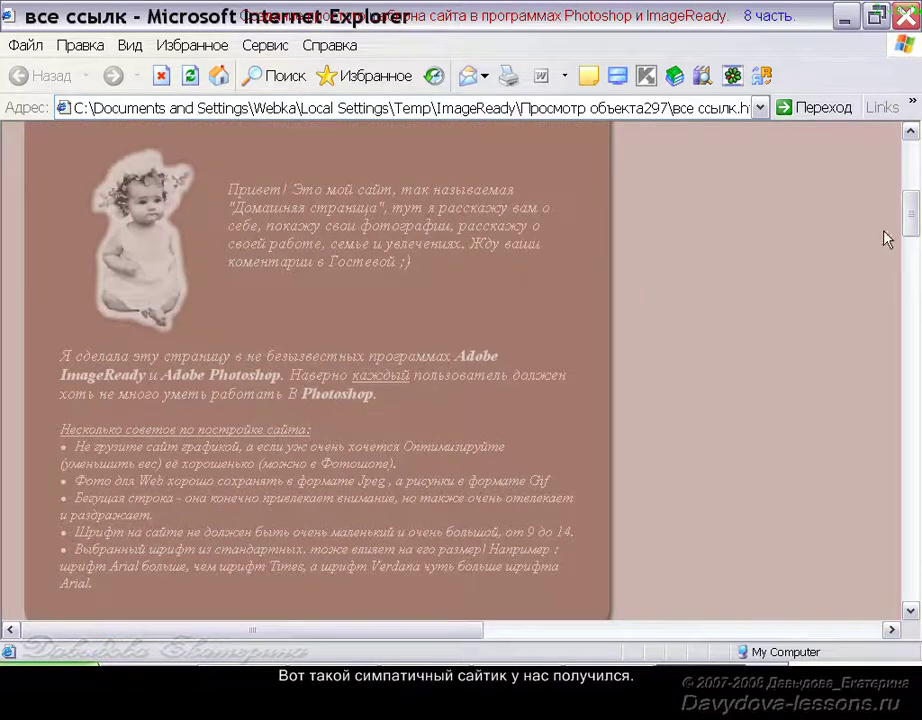
drag(910, 212, 912, 262)
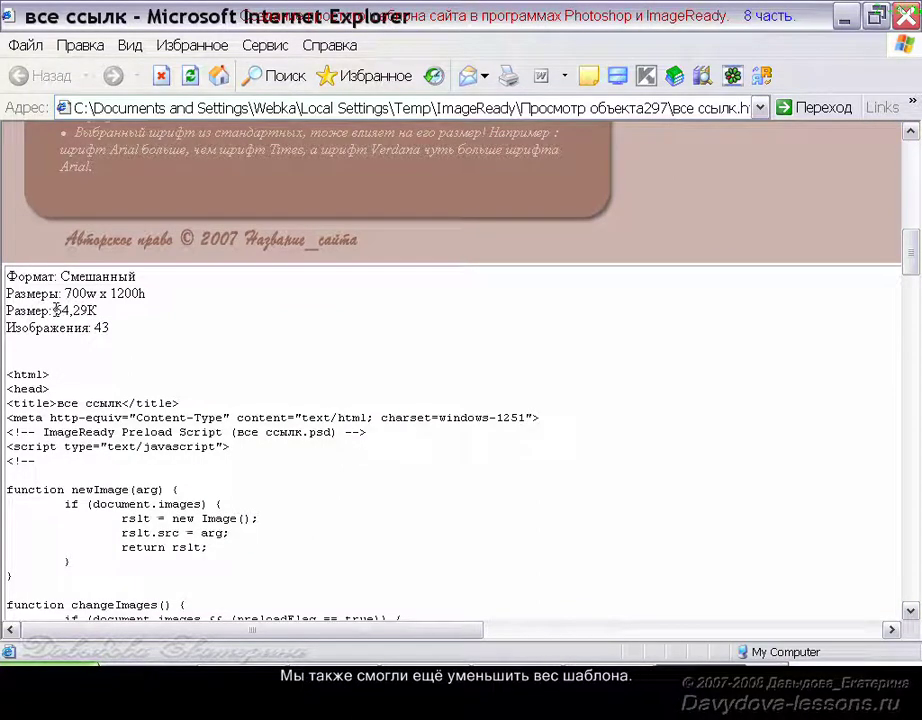
drag(56, 310, 84, 311)
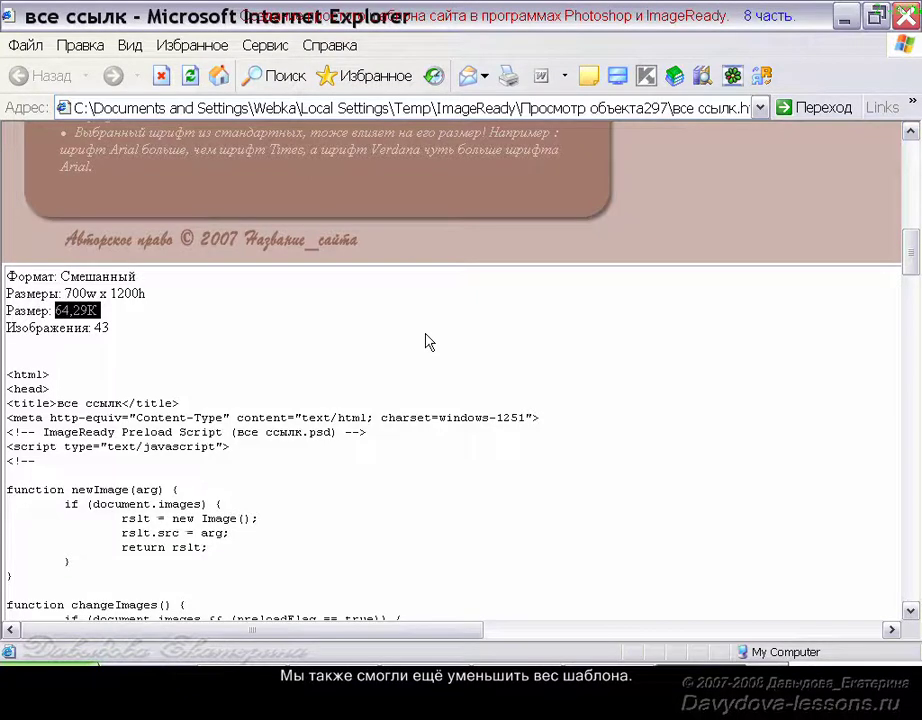
scroll(603, 432, down, 2)
scroll(603, 432, down, 4)
scroll(603, 432, down, 5)
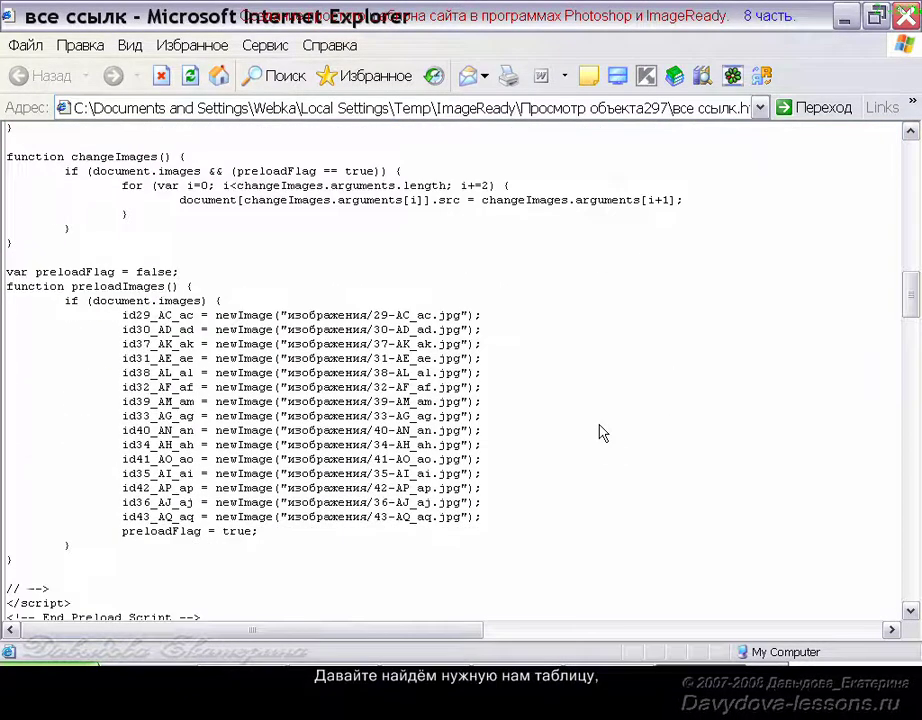
scroll(603, 432, down, 2)
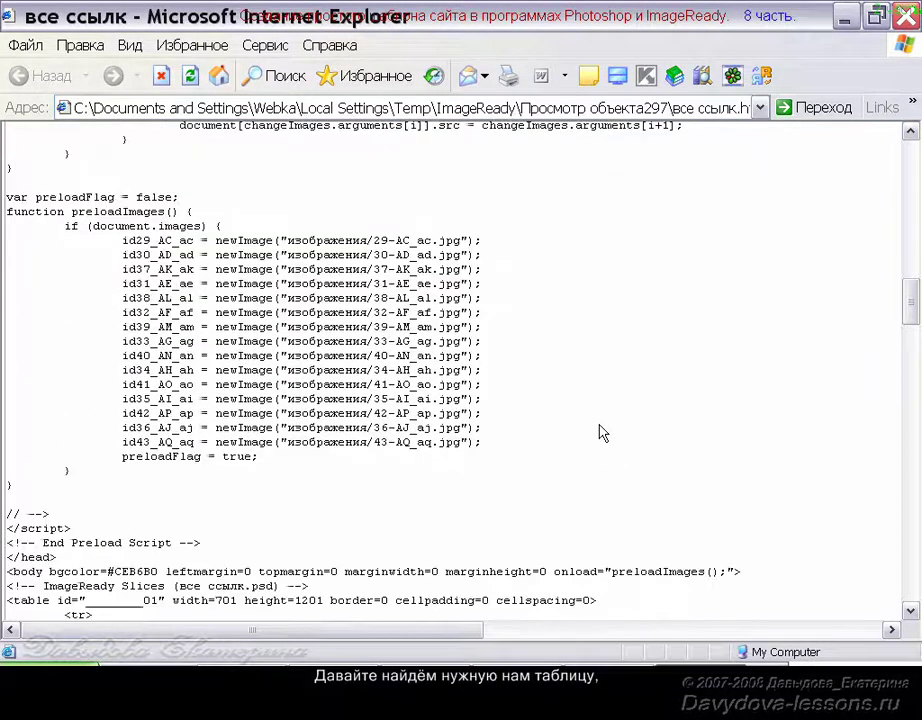
Step: Search the preview source for the word Contents
click(76, 45)
click(119, 171)
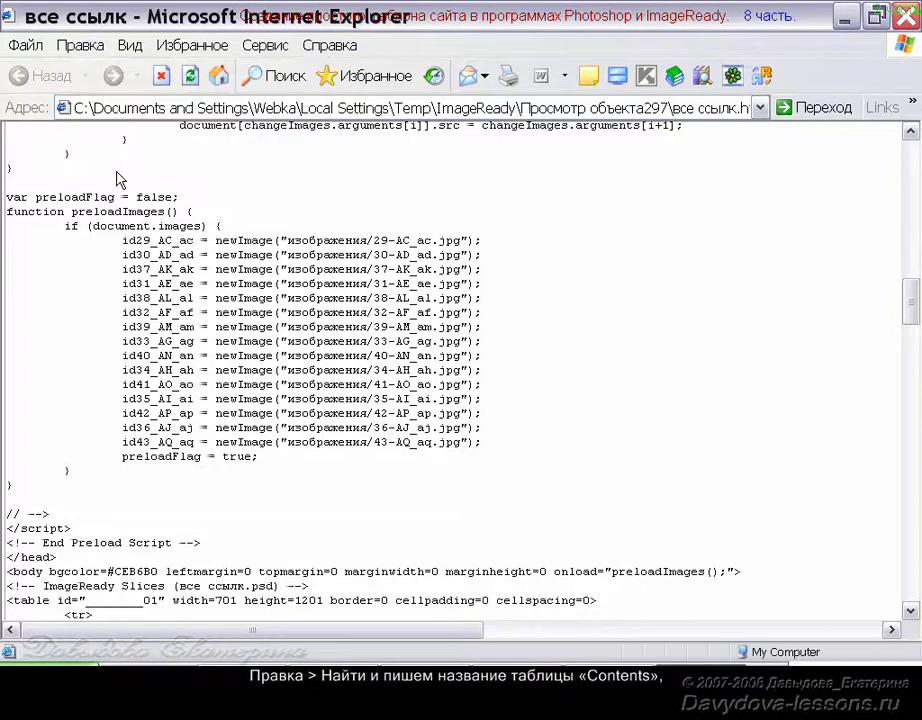
text(Contents)
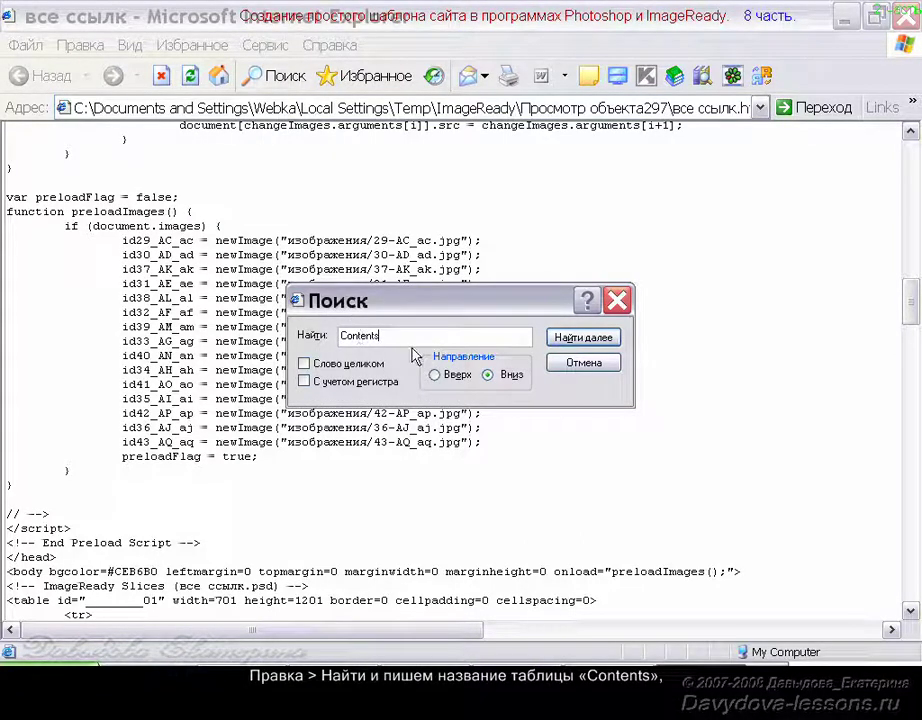
click(578, 338)
click(617, 303)
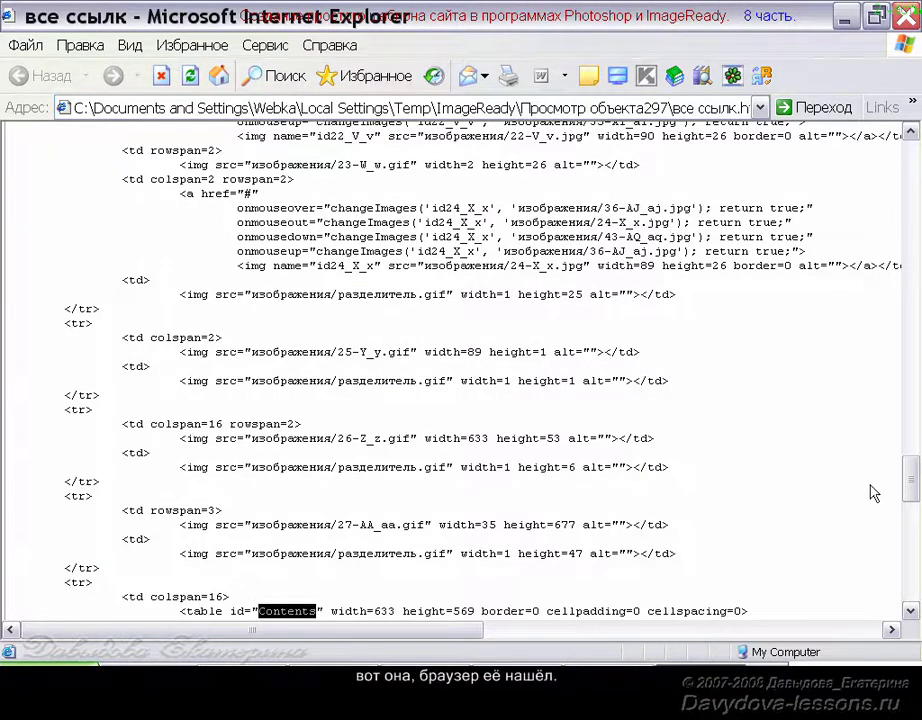
Step: Select the Contents table's code, scroll back to the top, and close Internet Explorer
drag(908, 470, 912, 514)
scroll(912, 514, up, 2)
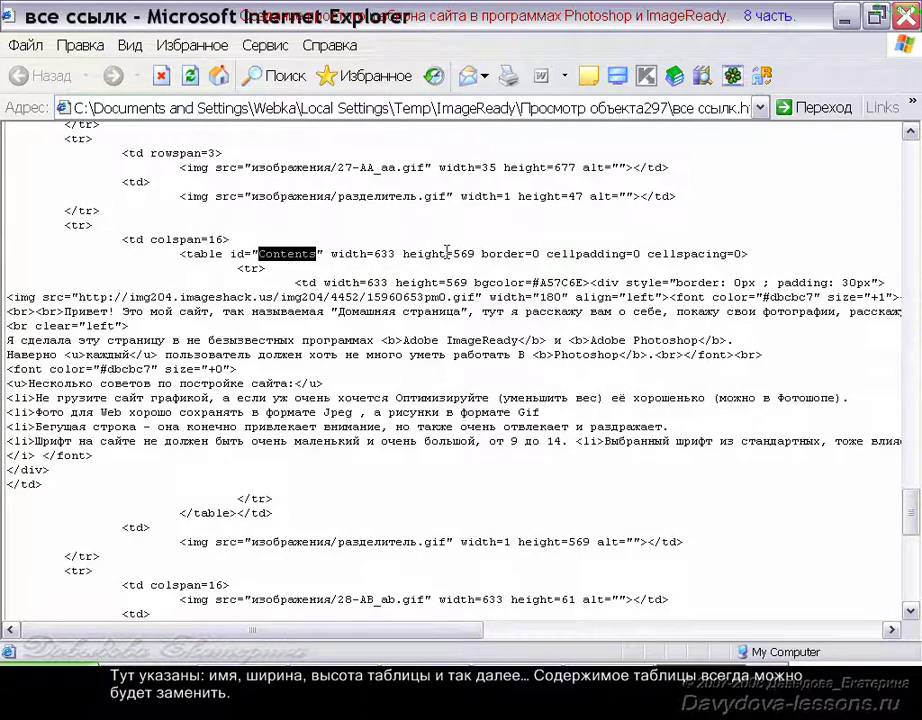
click(178, 254)
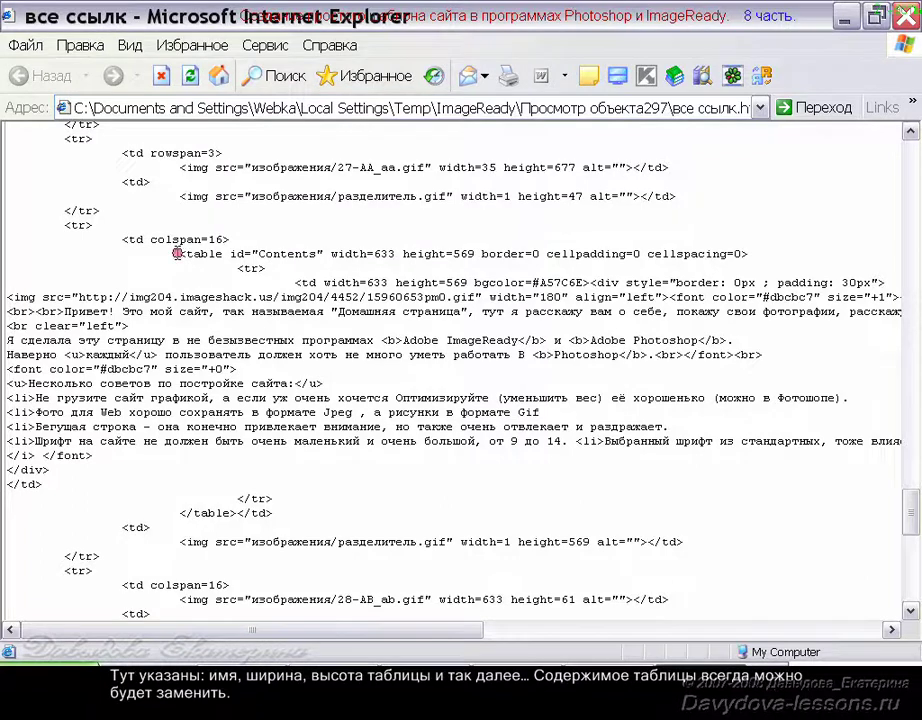
drag(178, 254, 234, 513)
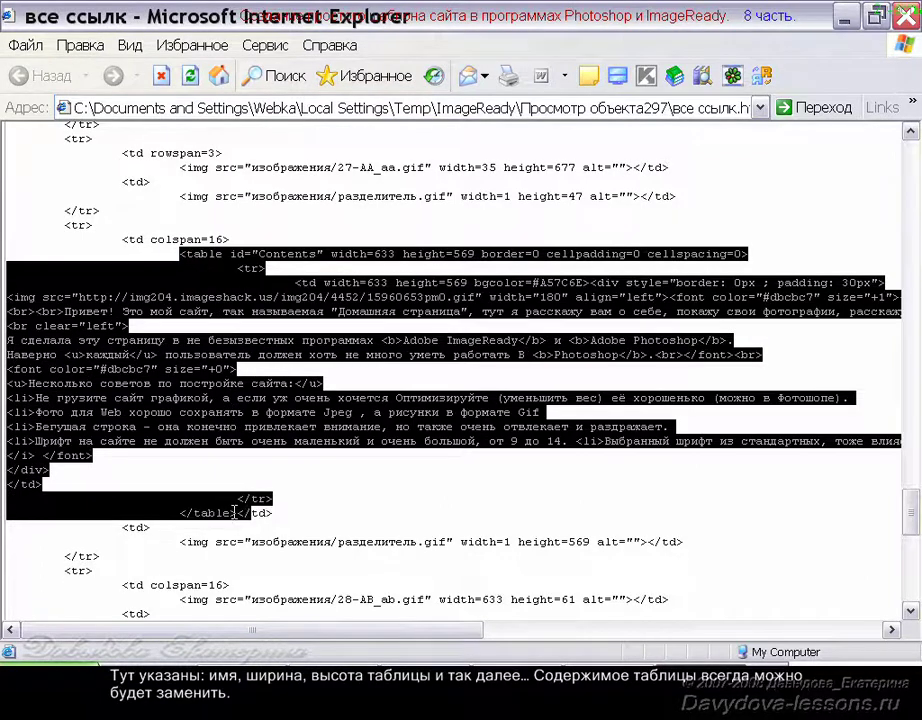
scroll(234, 513, up, 10)
scroll(600, 480, up, 10)
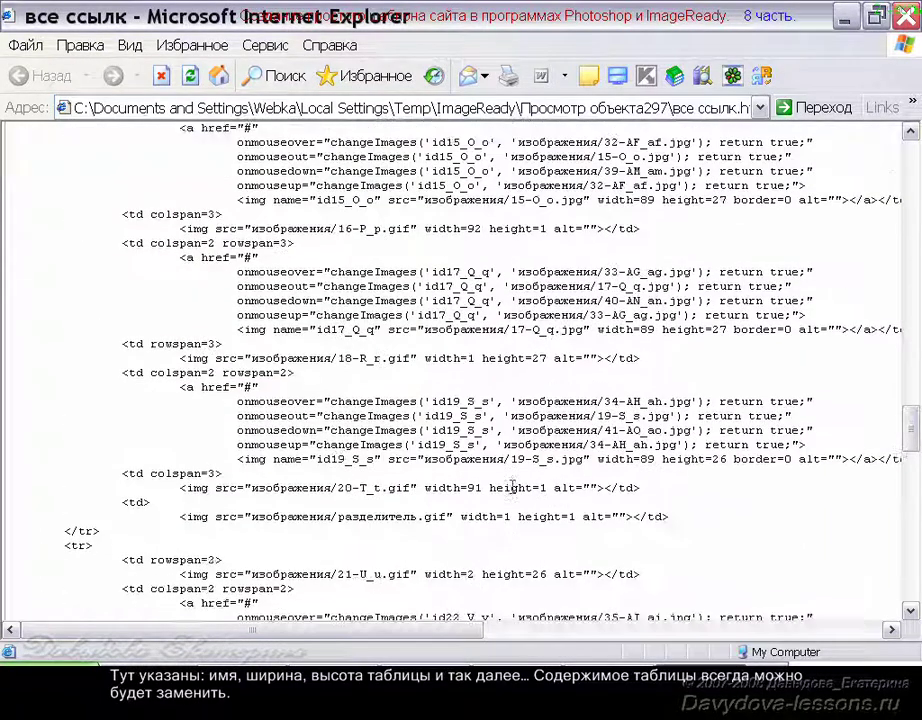
scroll(860, 460, up, 10)
scroll(860, 460, up, 5)
scroll(860, 460, up, 5)
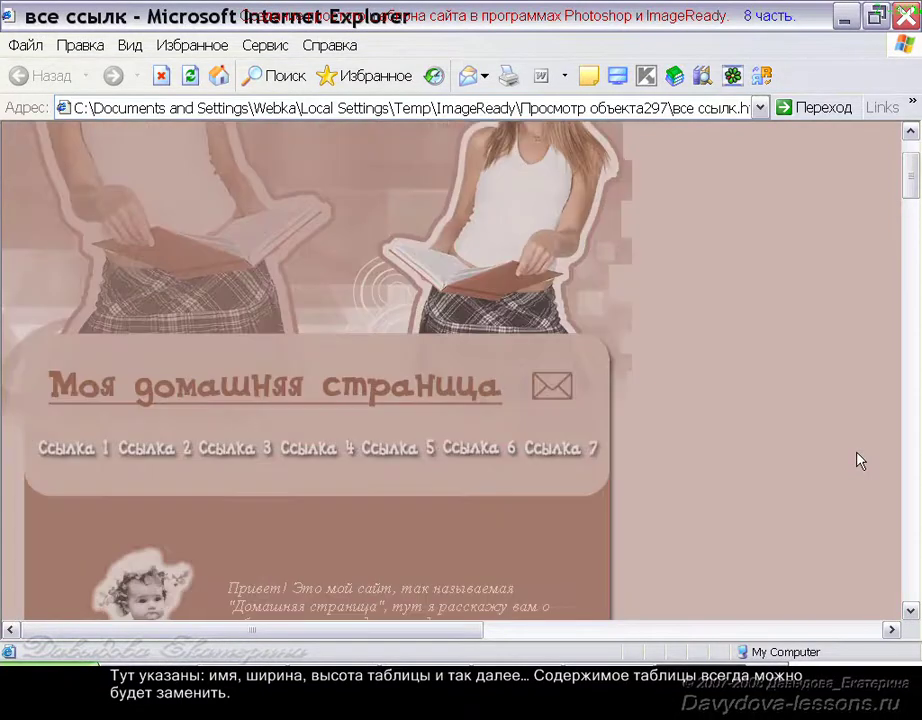
scroll(860, 460, up, 2)
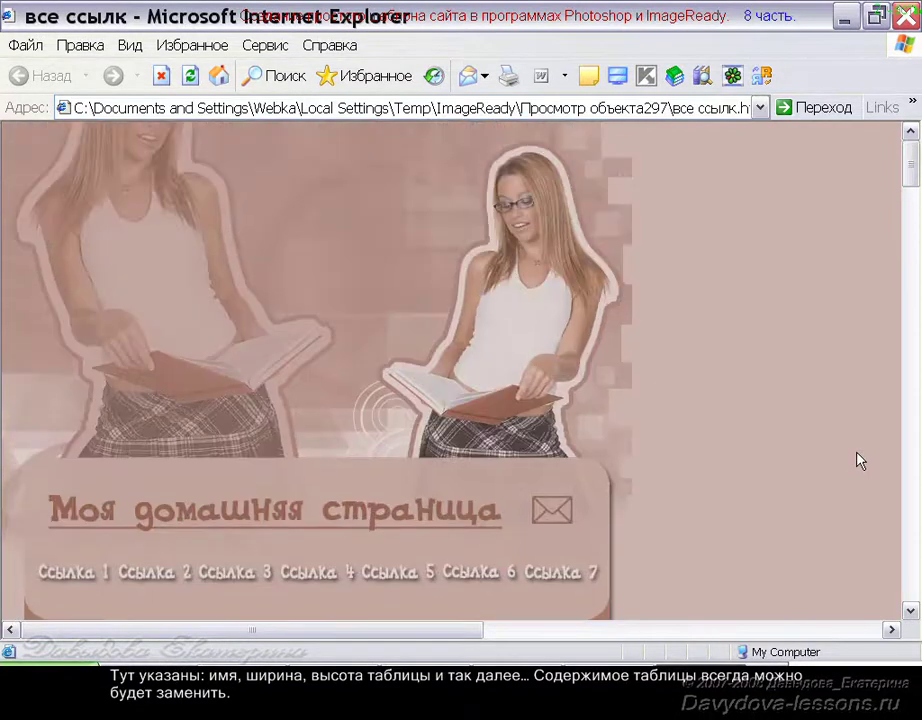
click(906, 15)
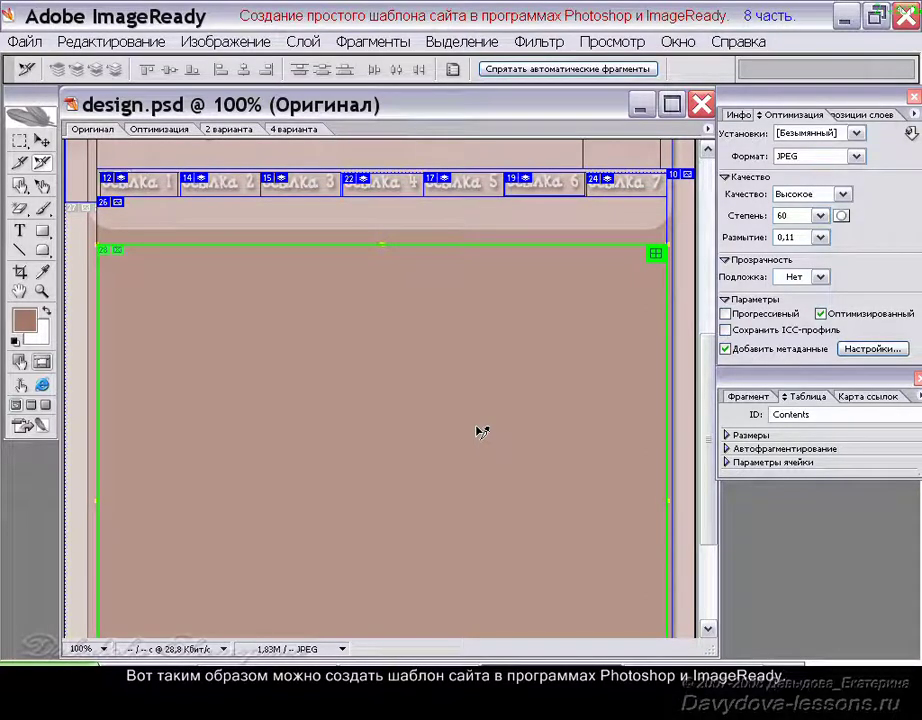
Step: Export the template as design HTML and images, then save the layered PSD document
mouse_move(708, 515)
mouse_down()
mouse_move(688, 368)
mouse_move(690, 279)
mouse_up()
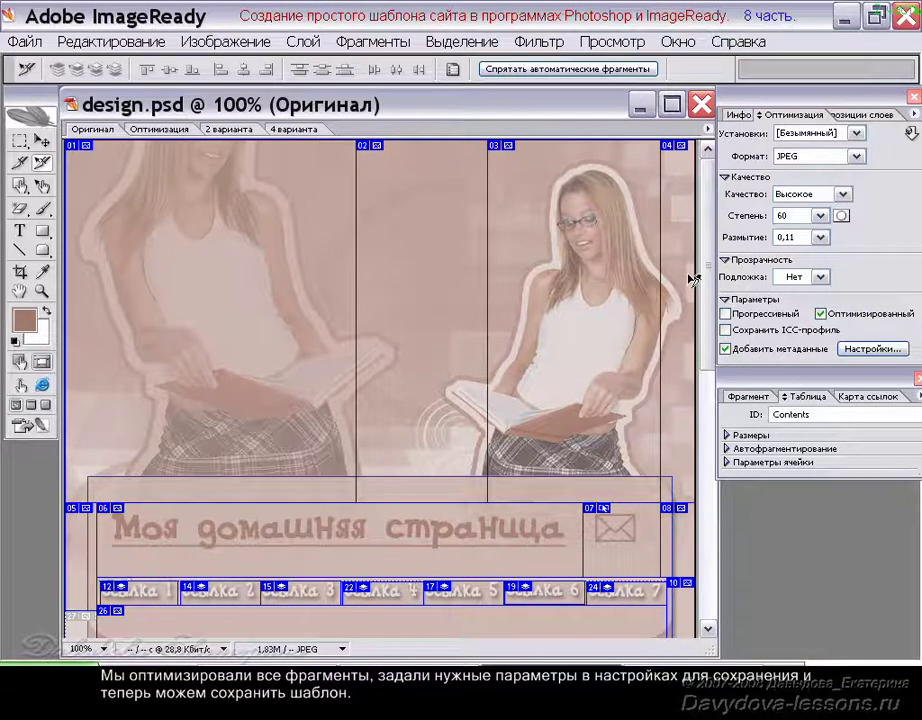
click(22, 42)
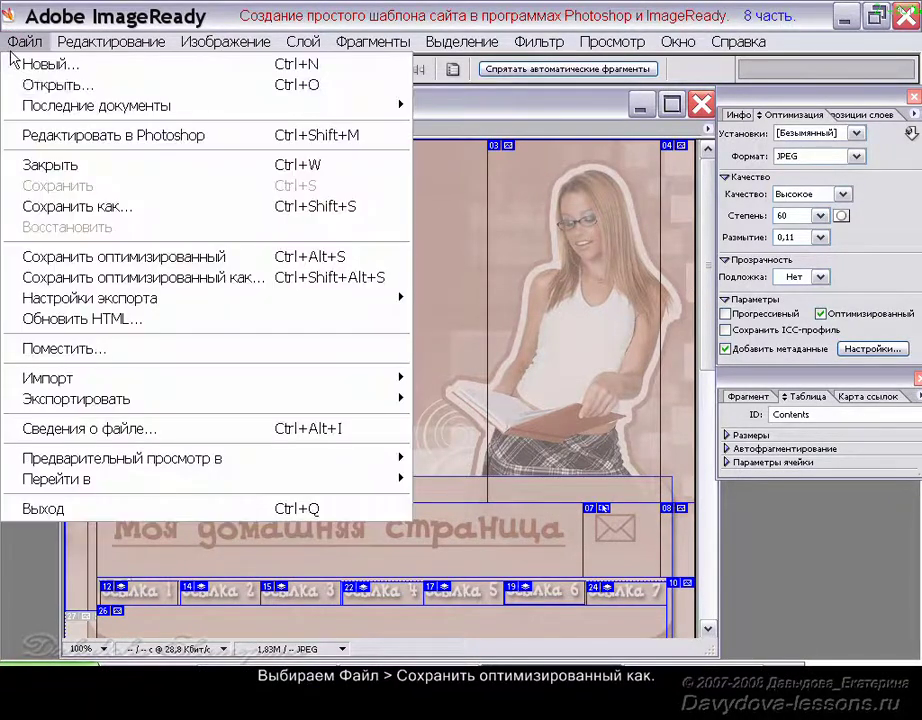
click(128, 285)
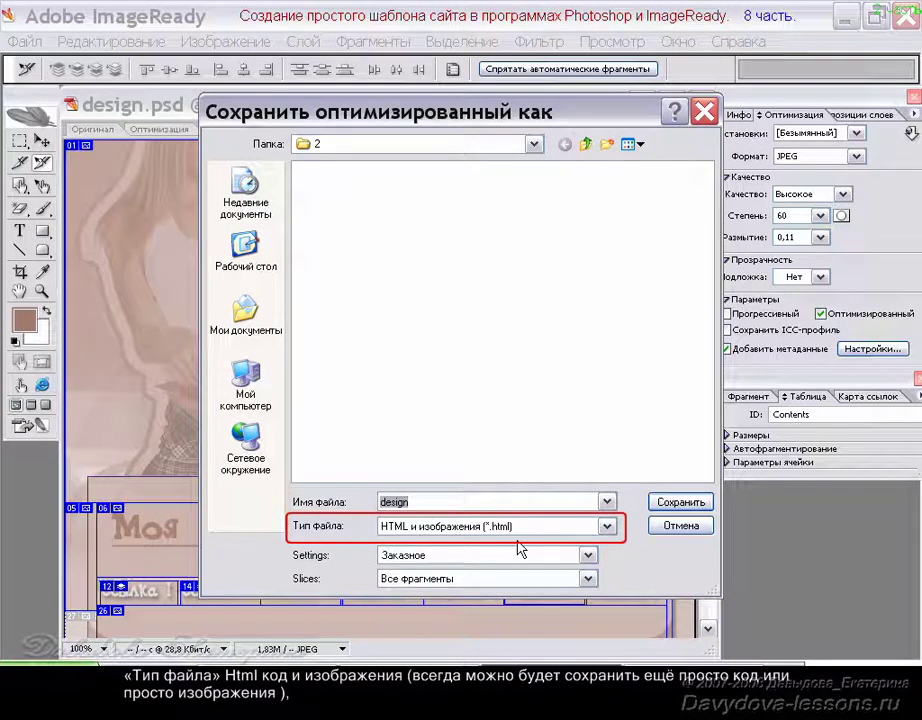
click(607, 527)
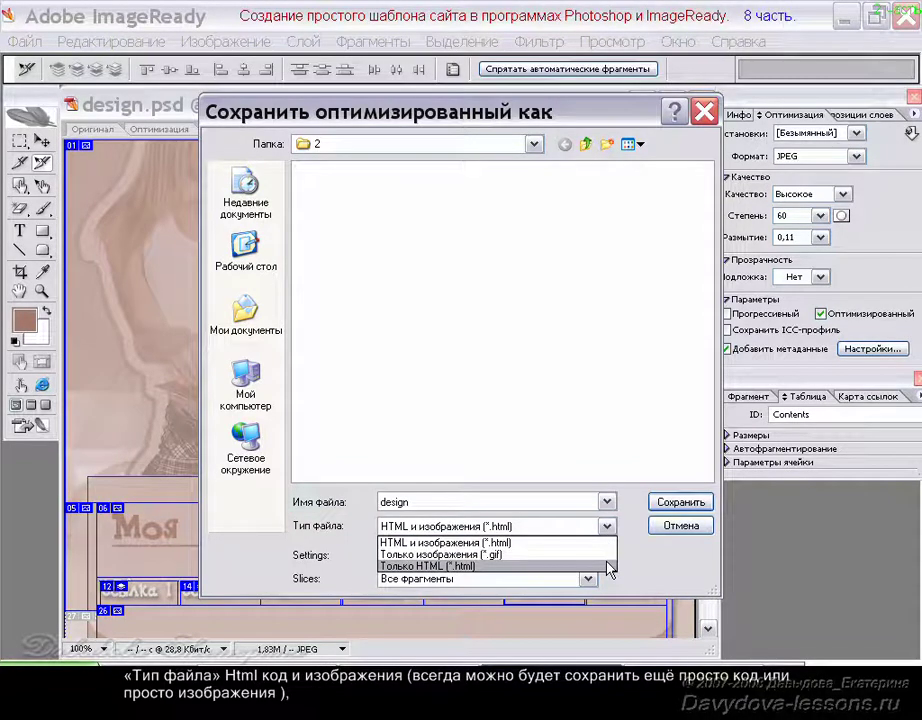
click(632, 556)
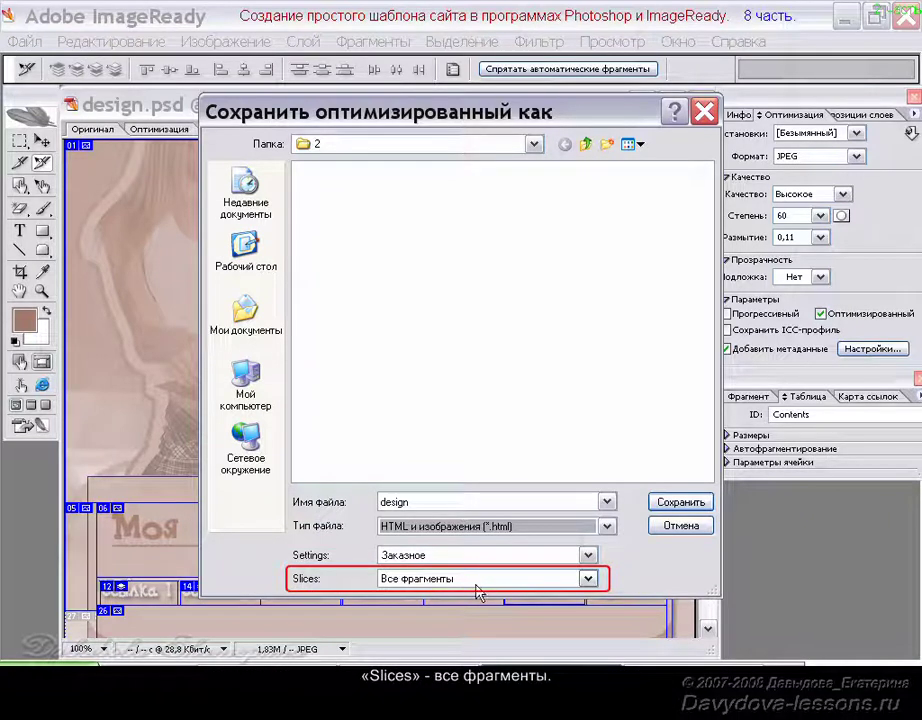
click(681, 504)
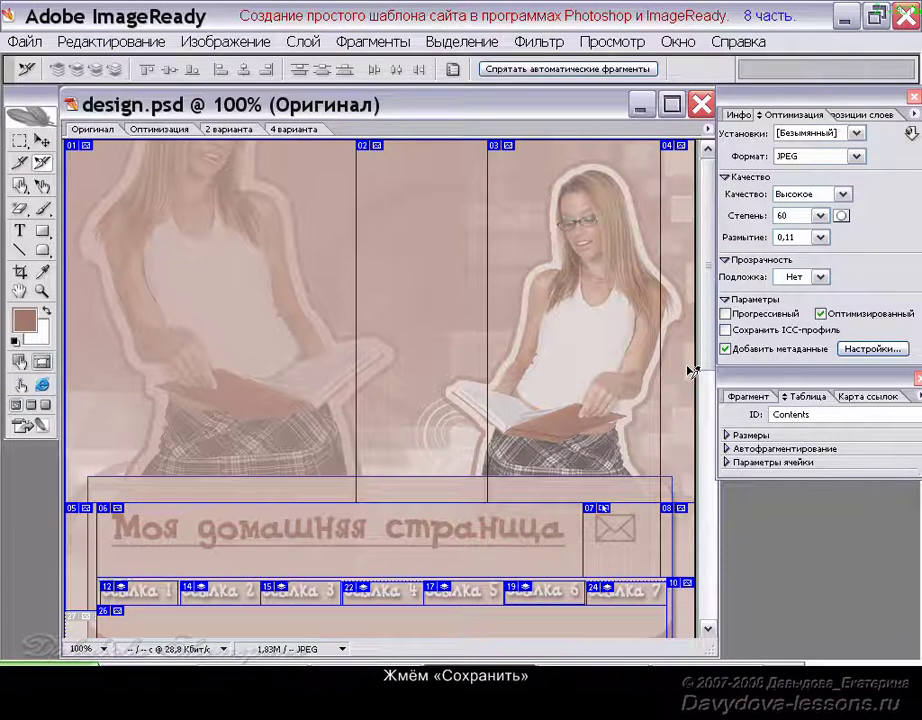
click(22, 42)
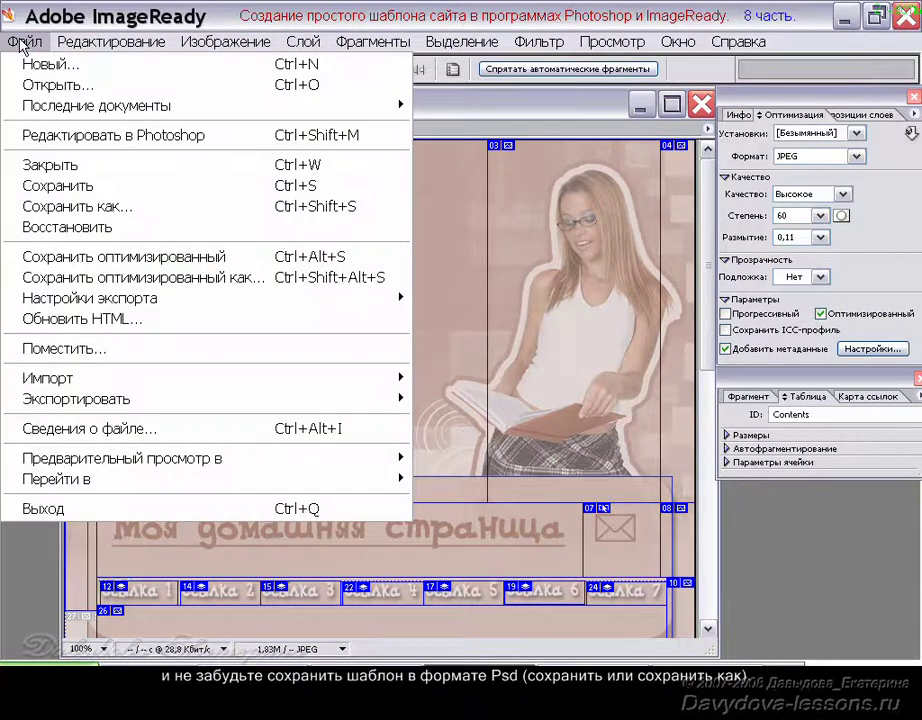
click(105, 188)
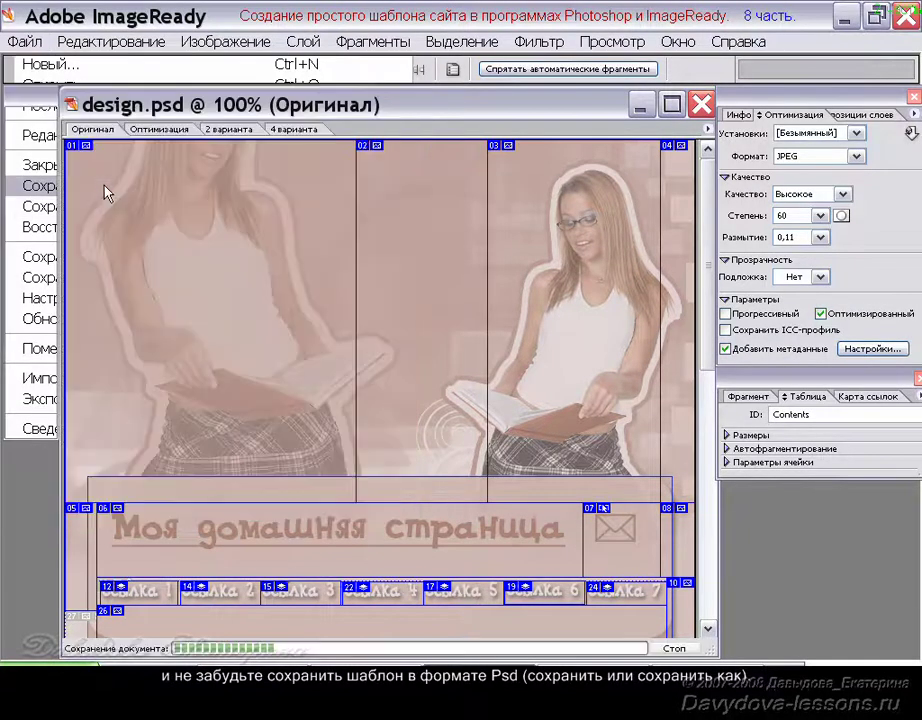